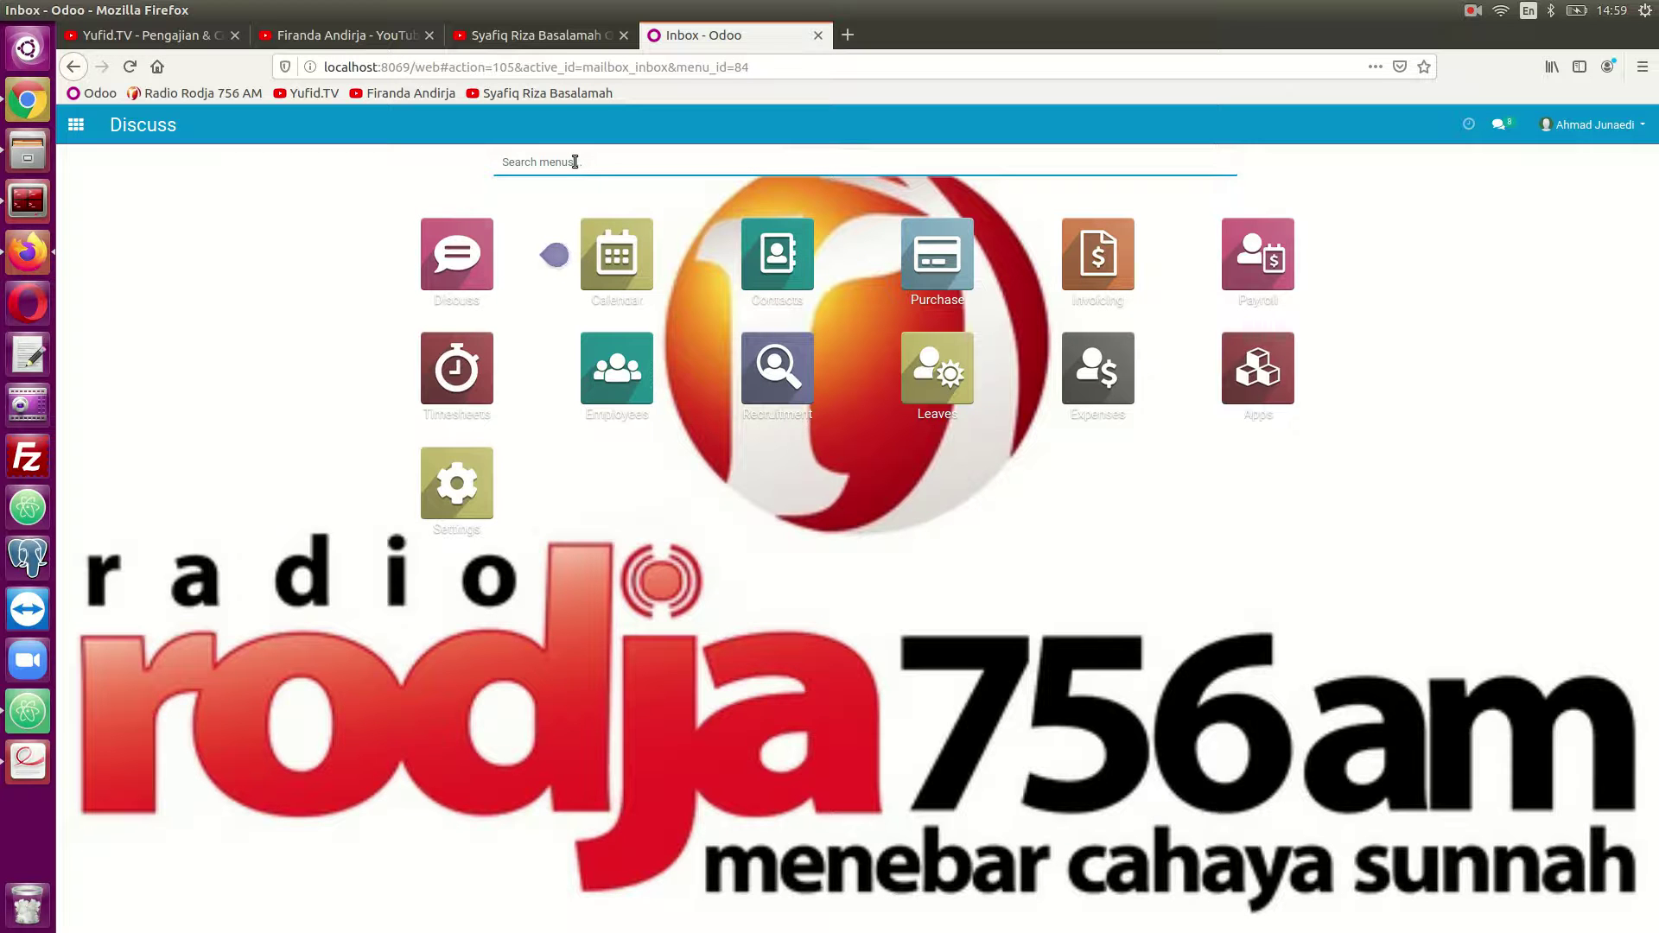
Open the Recruitment app's Job Positions list, filtered to In Recruitment.
{"action": "type", "text": "recrui"}
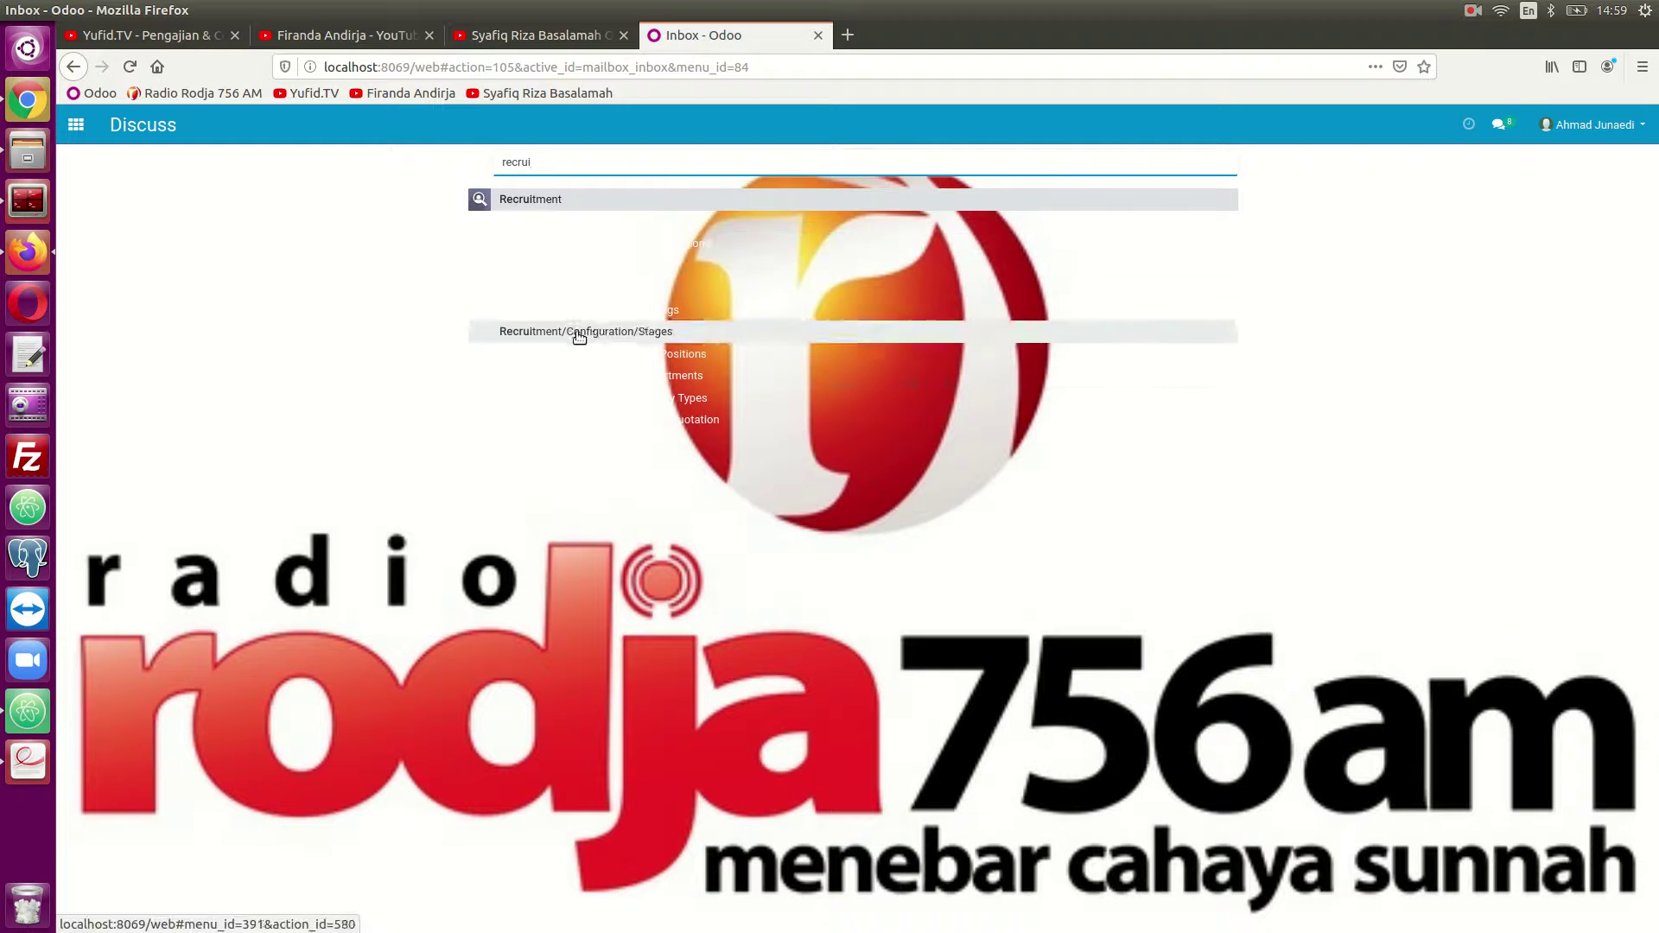
{"action": "left_click", "coordinate": [543, 200]}
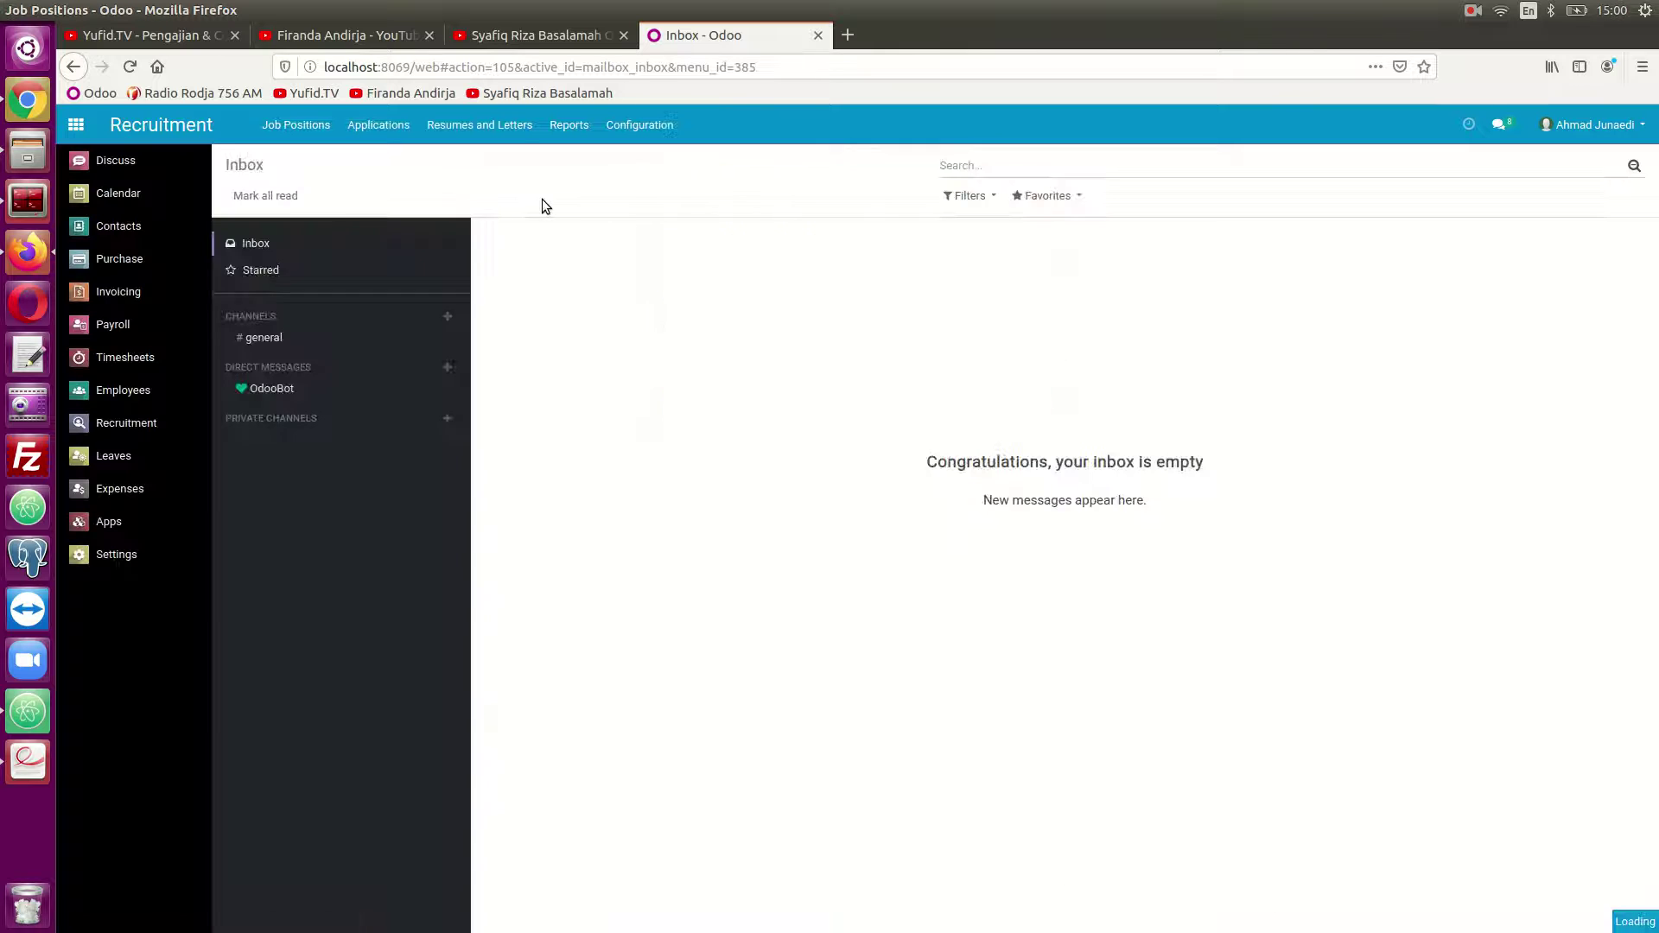
{"action": "left_click", "coordinate": [77, 124]}
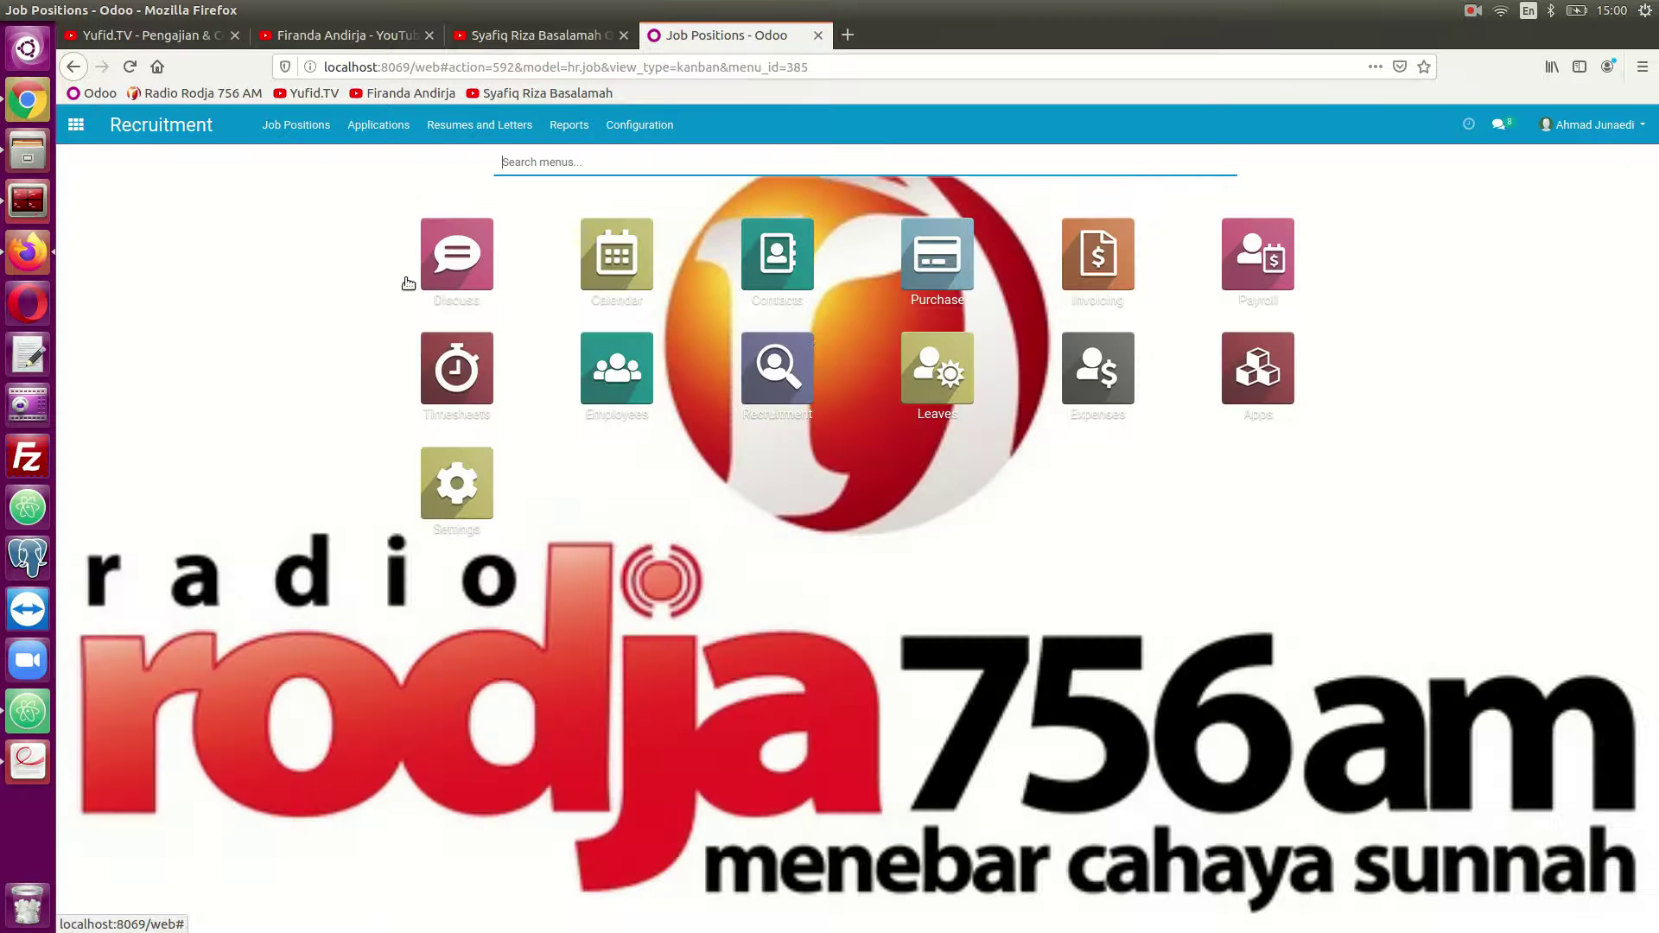
{"action": "left_click", "coordinate": [786, 373]}
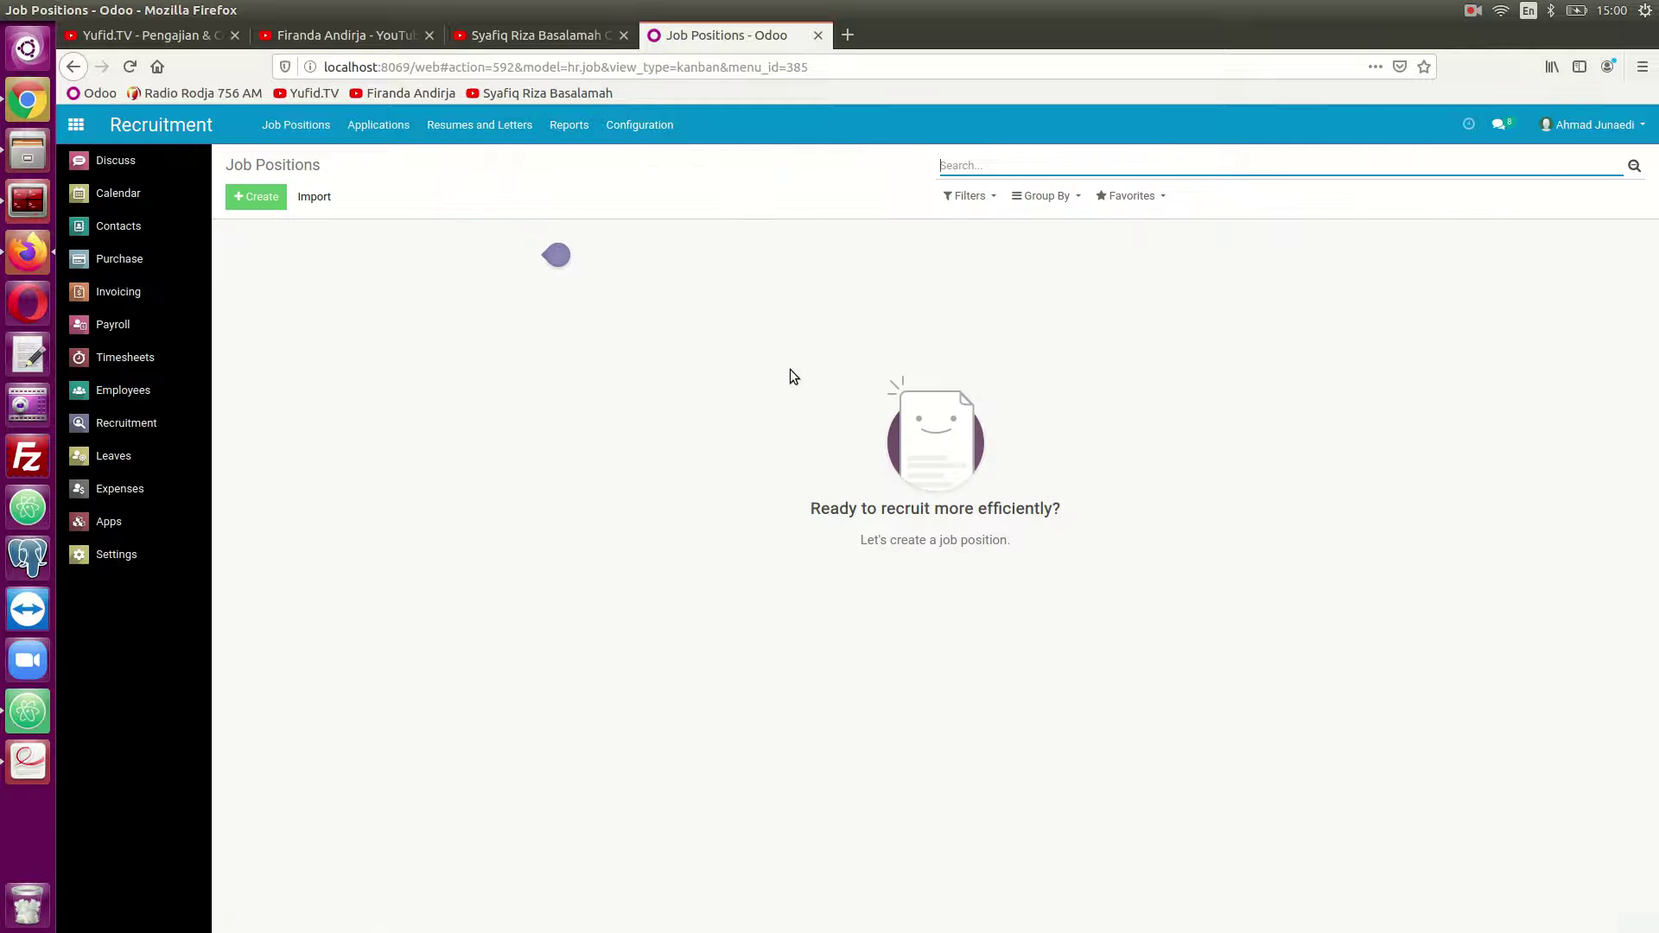
{"action": "left_click", "coordinate": [665, 135]}
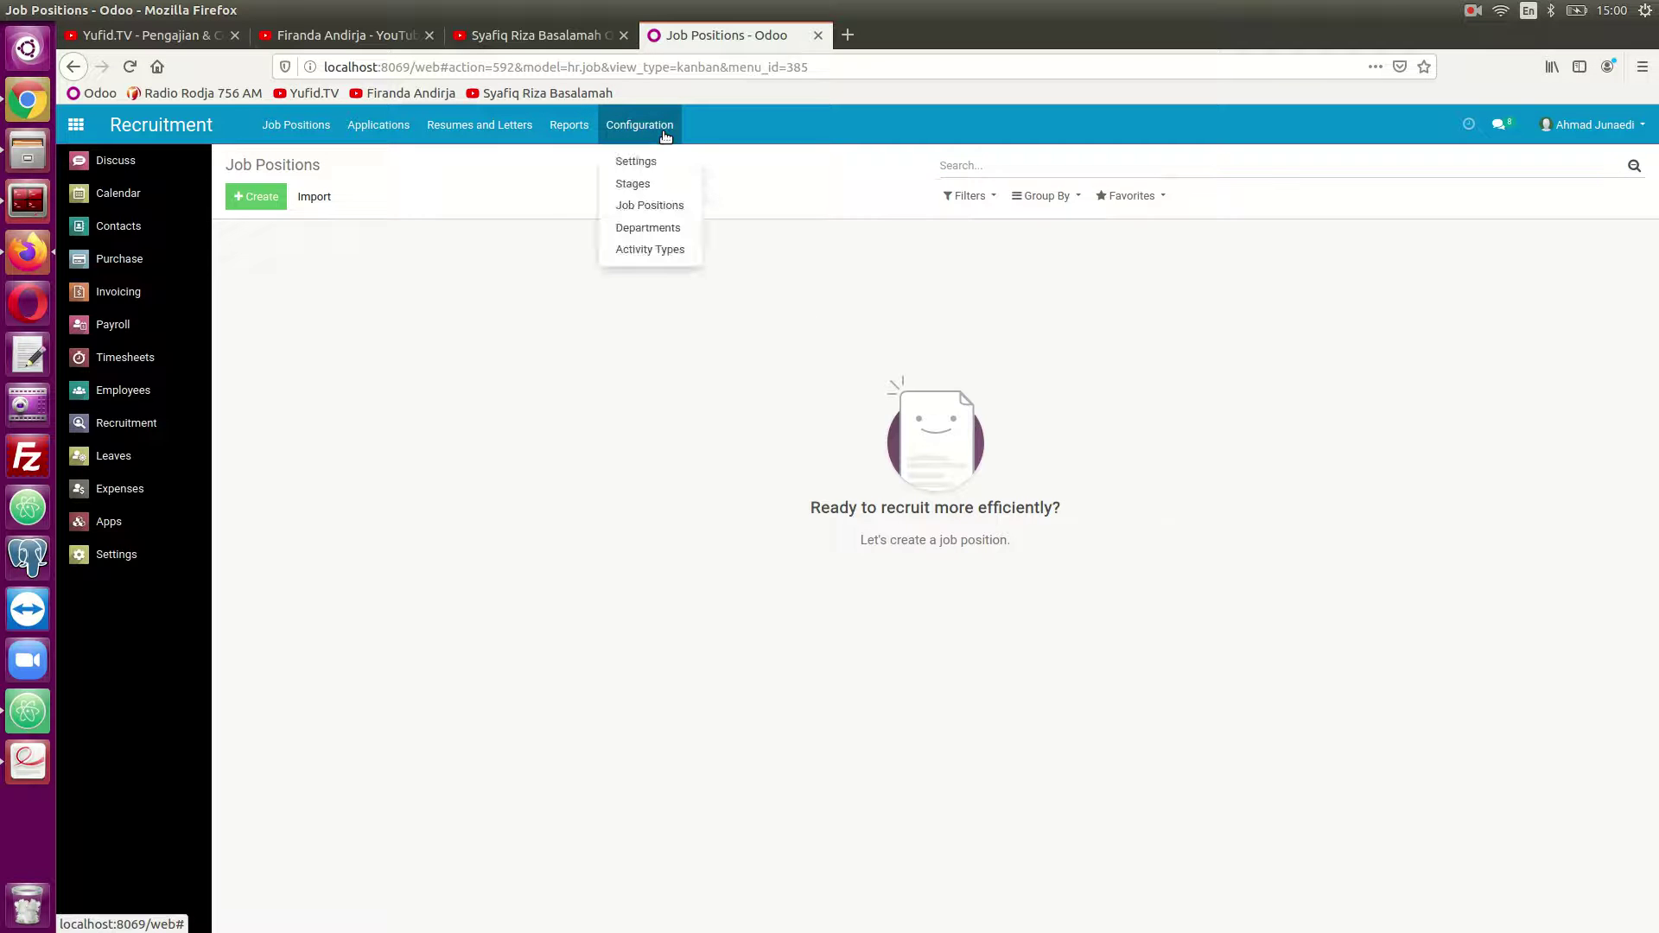
{"action": "left_click", "coordinate": [657, 206]}
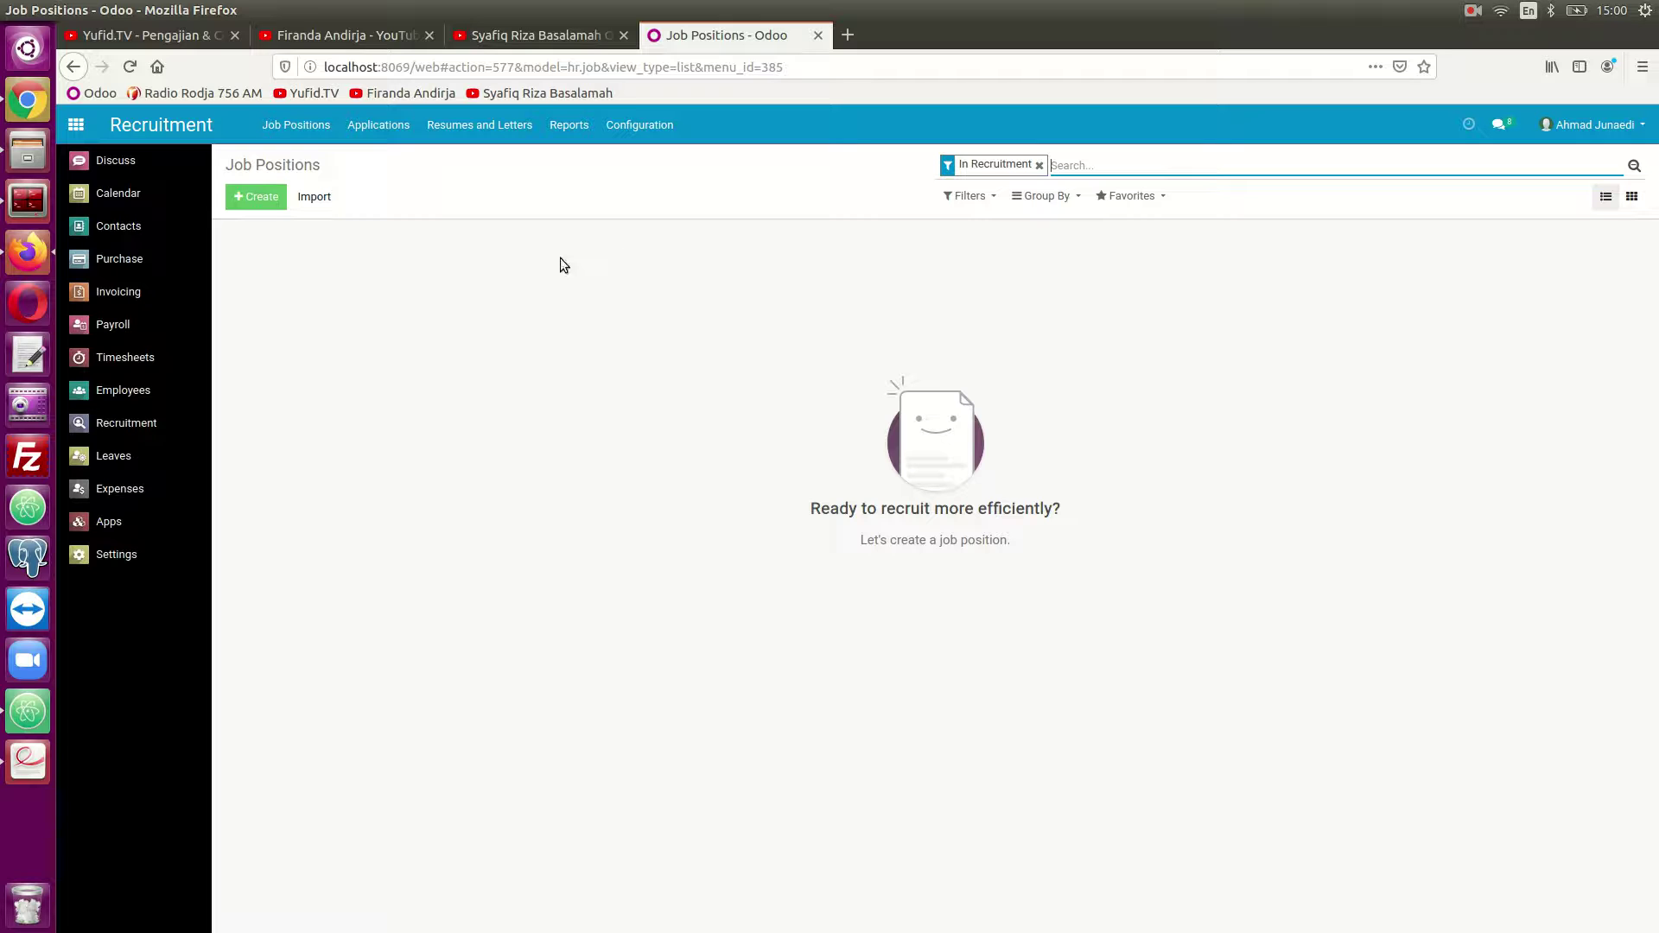
Create a Marketing job position in the Sales department with recruitment and HR responsibles assigned.
{"action": "left_click", "coordinate": [259, 197]}
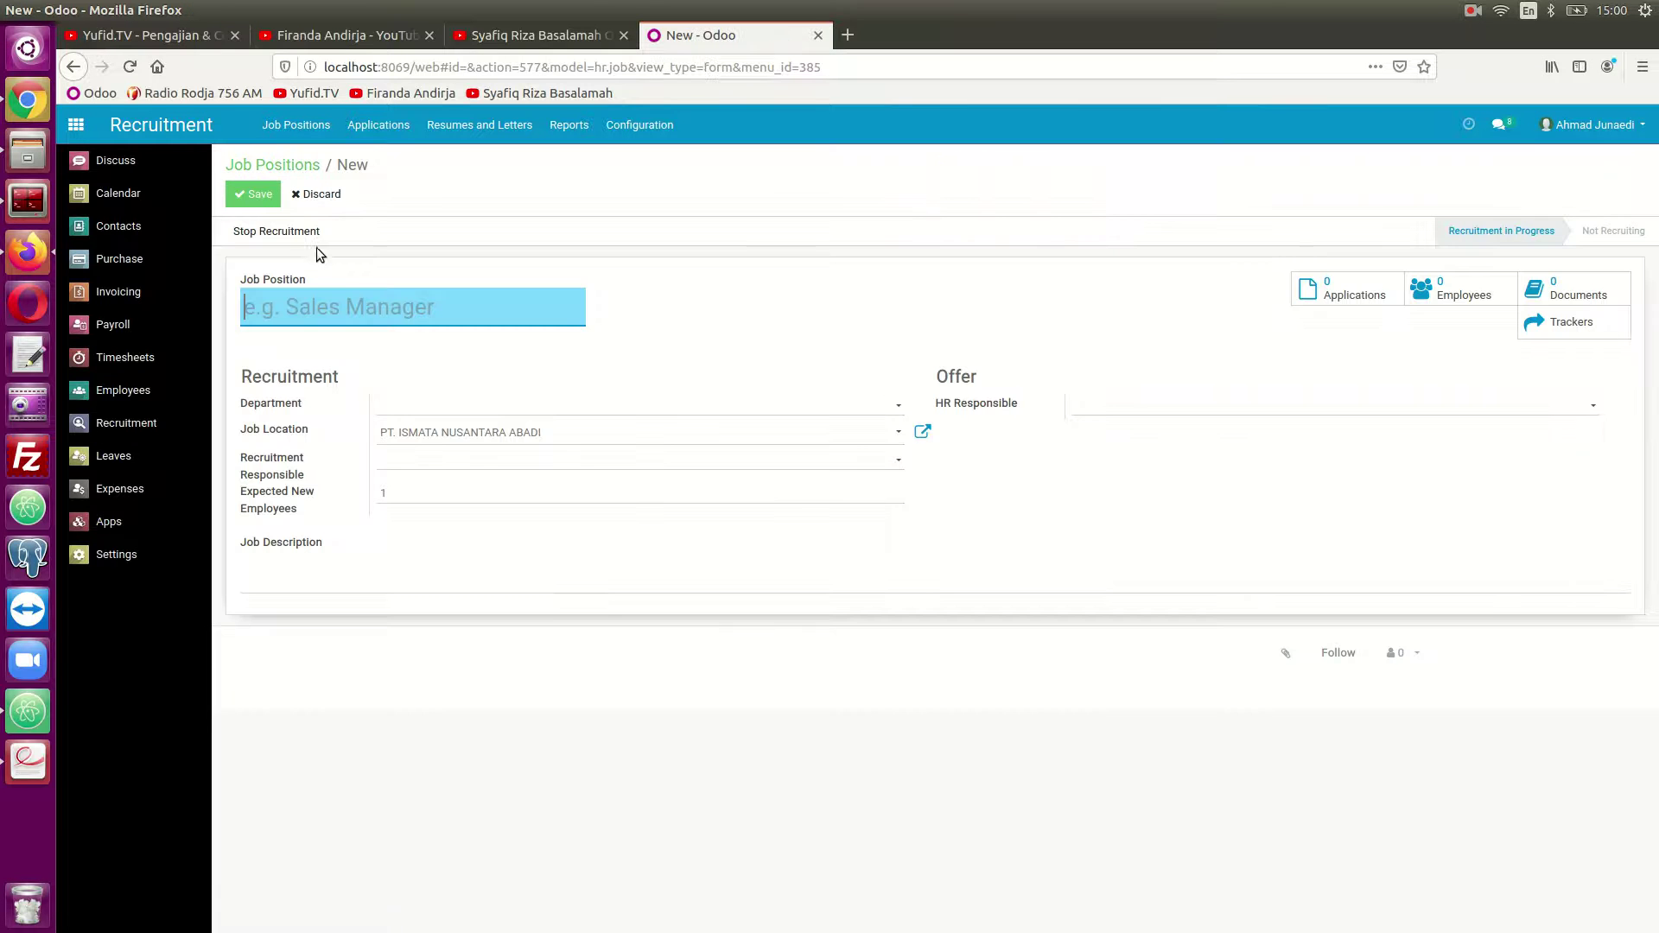
{"action": "type", "text": "Marketing"}
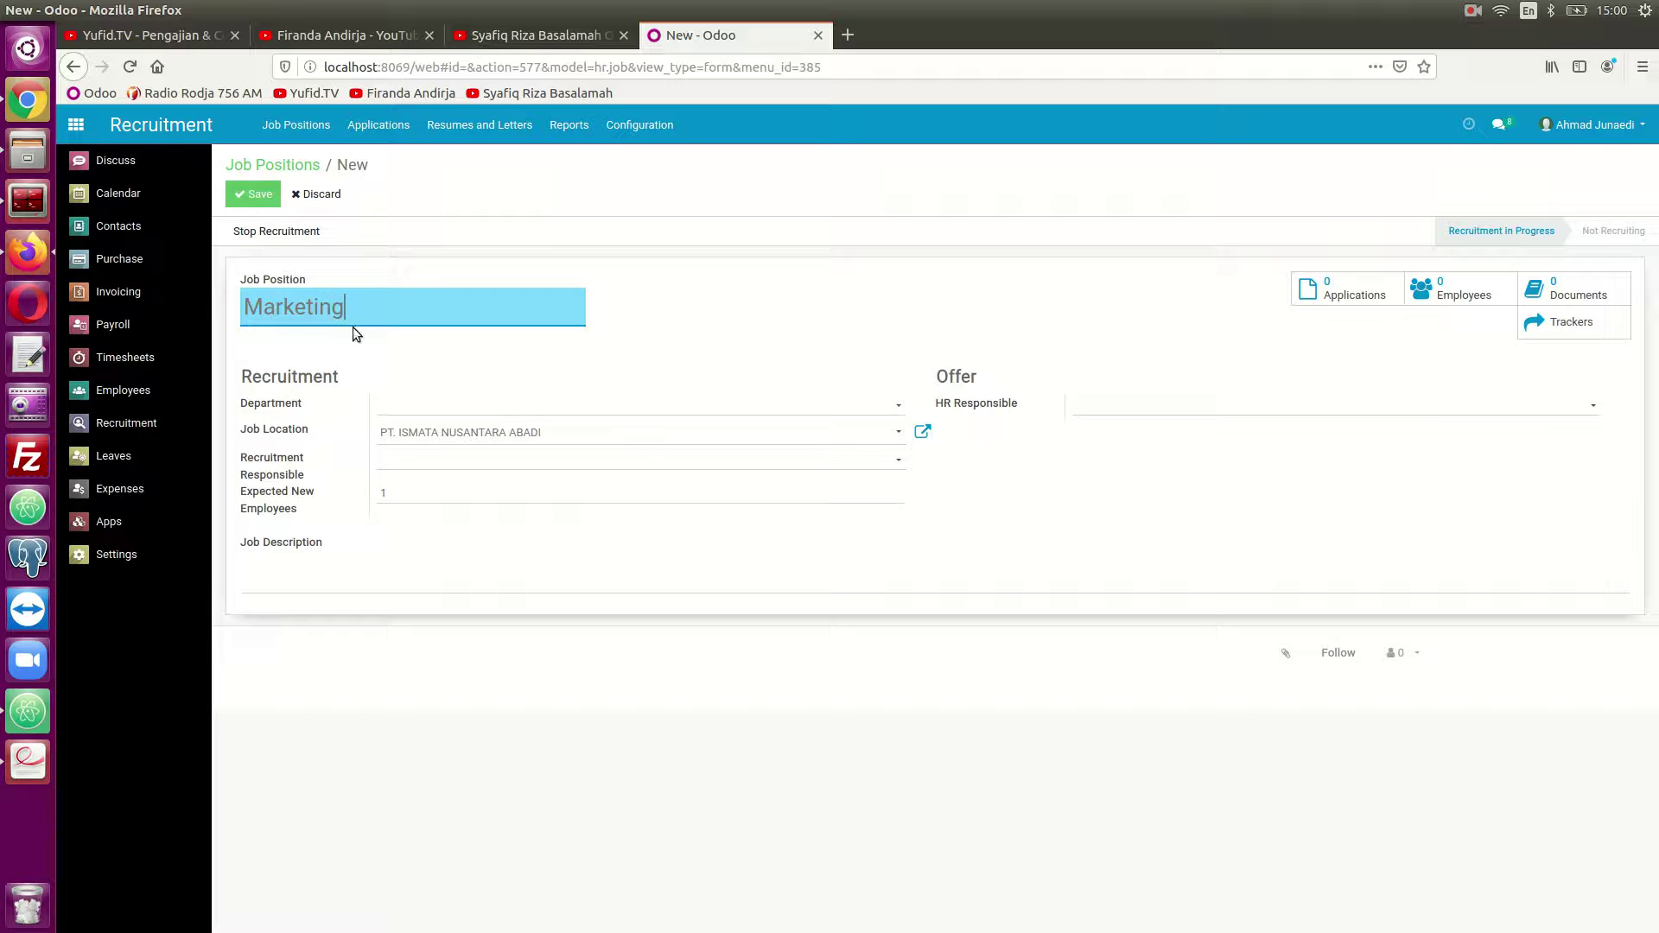
{"action": "left_click", "coordinate": [391, 403]}
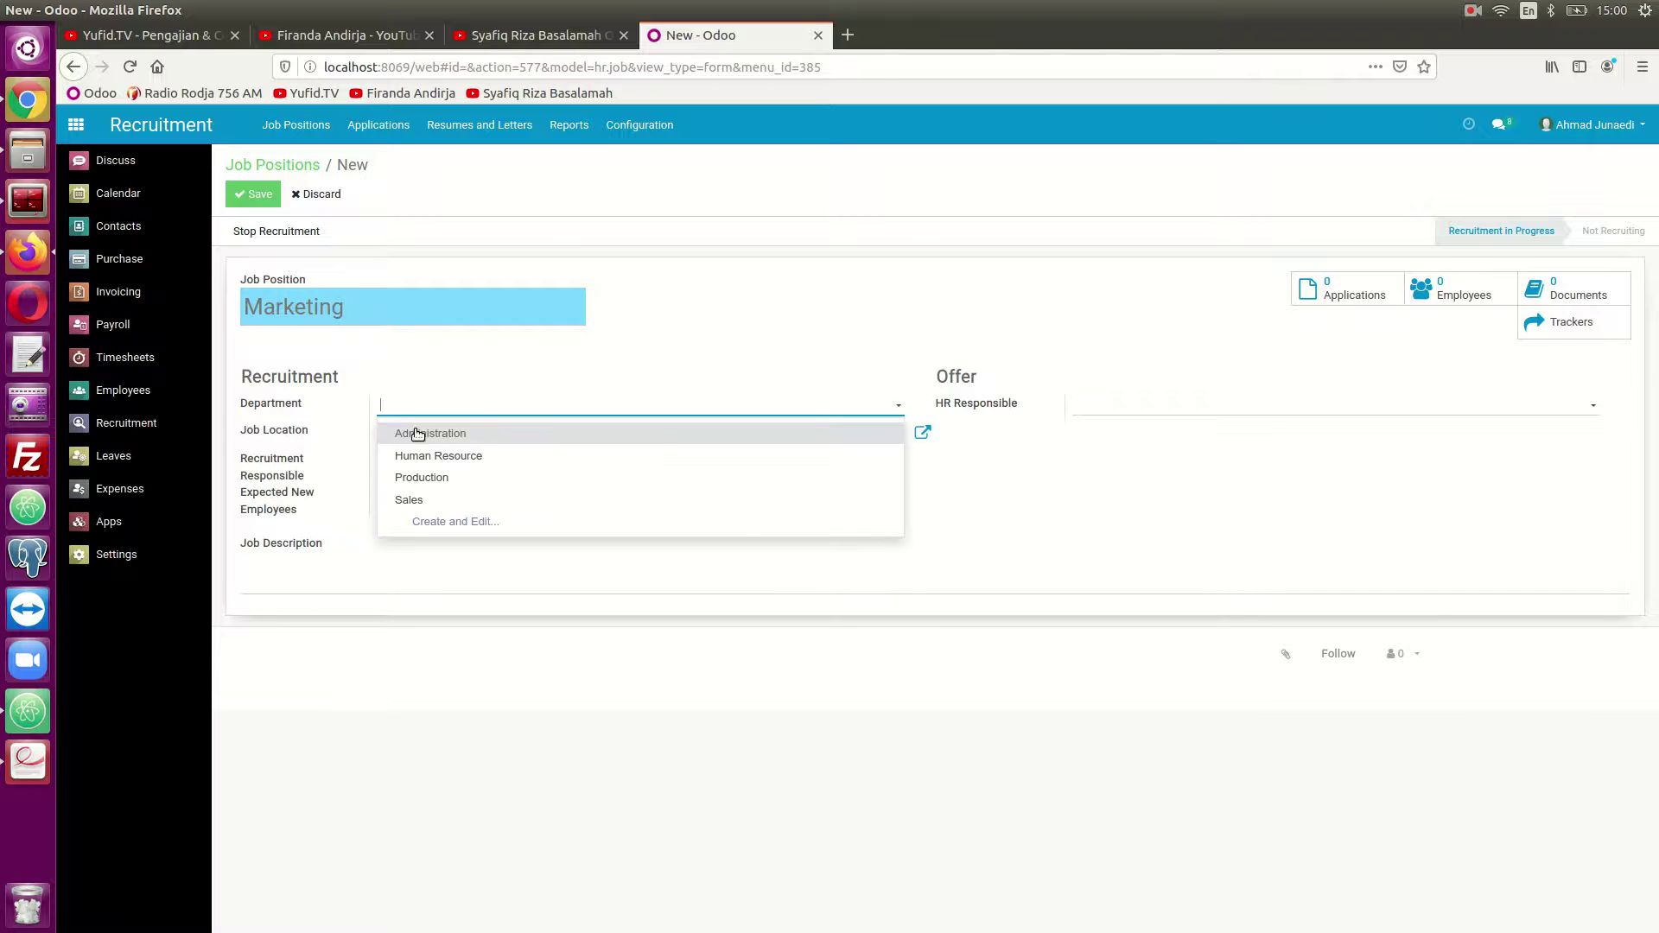
{"action": "left_click", "coordinate": [426, 492]}
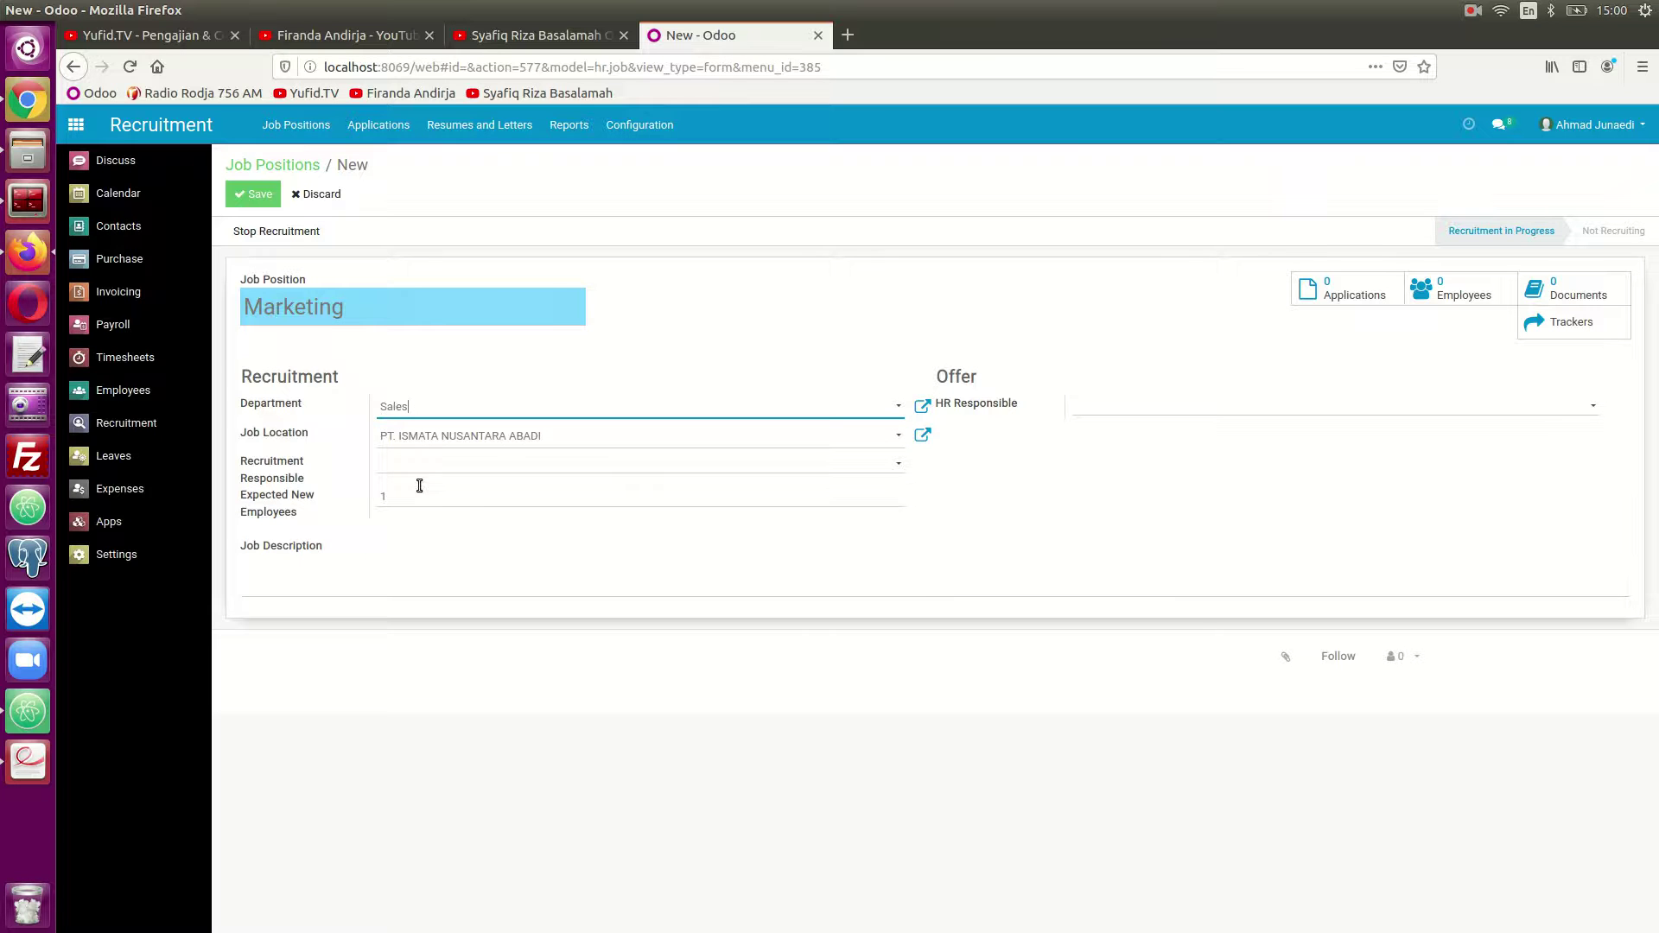
{"action": "left_click", "coordinate": [409, 466]}
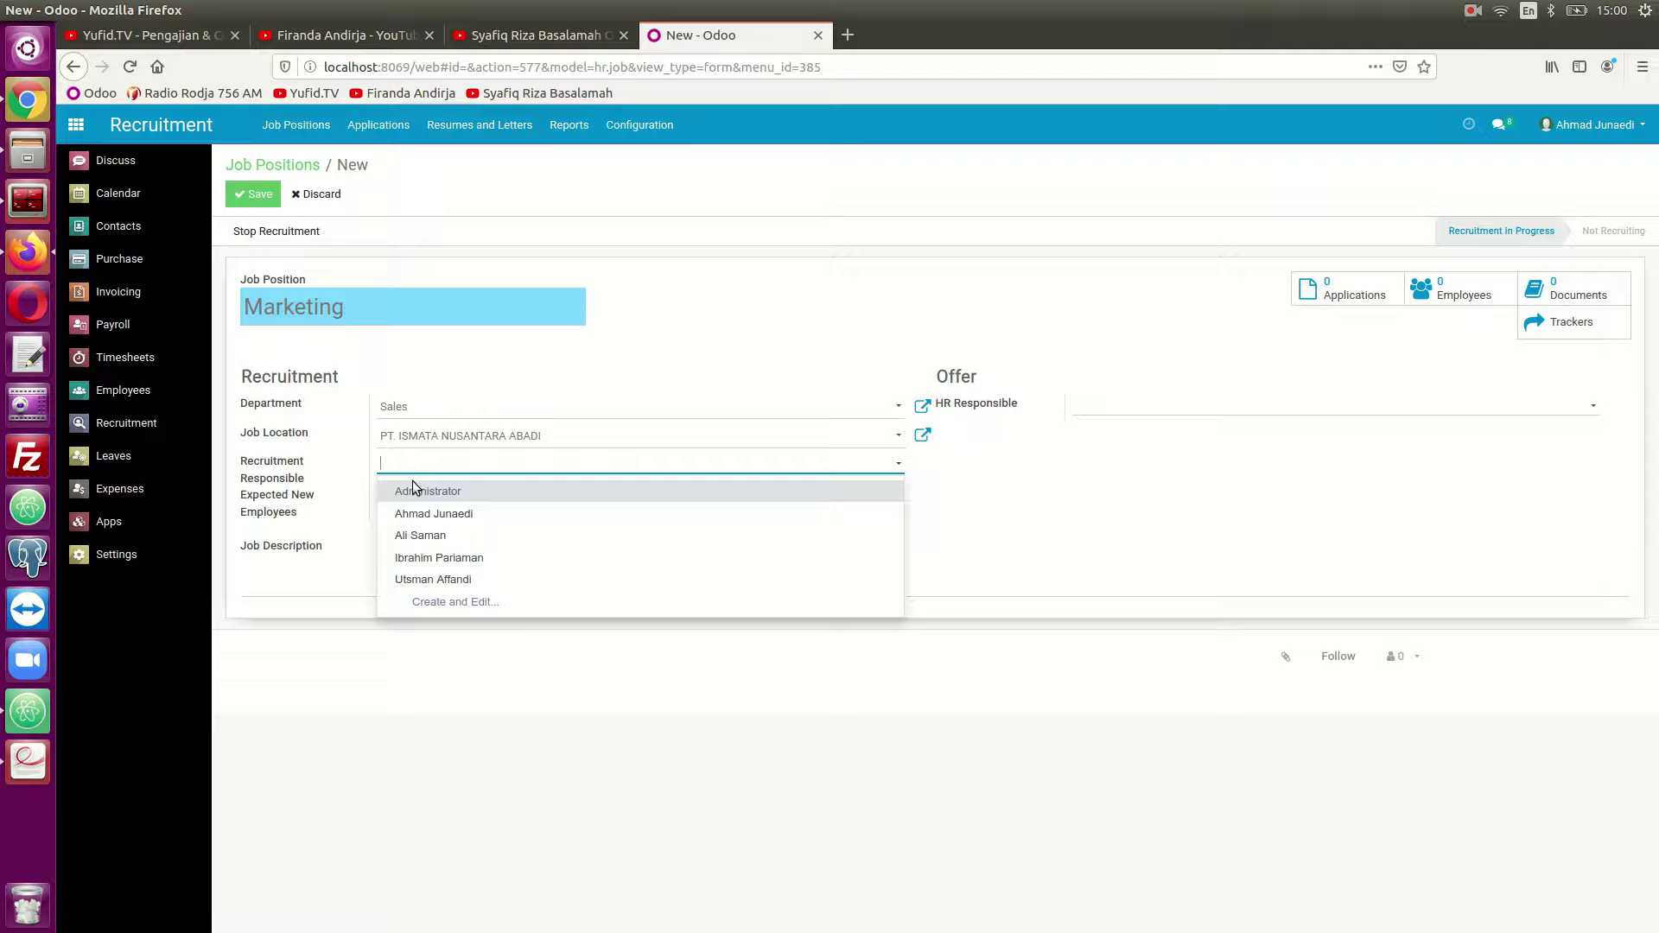
{"action": "left_click", "coordinate": [423, 557]}
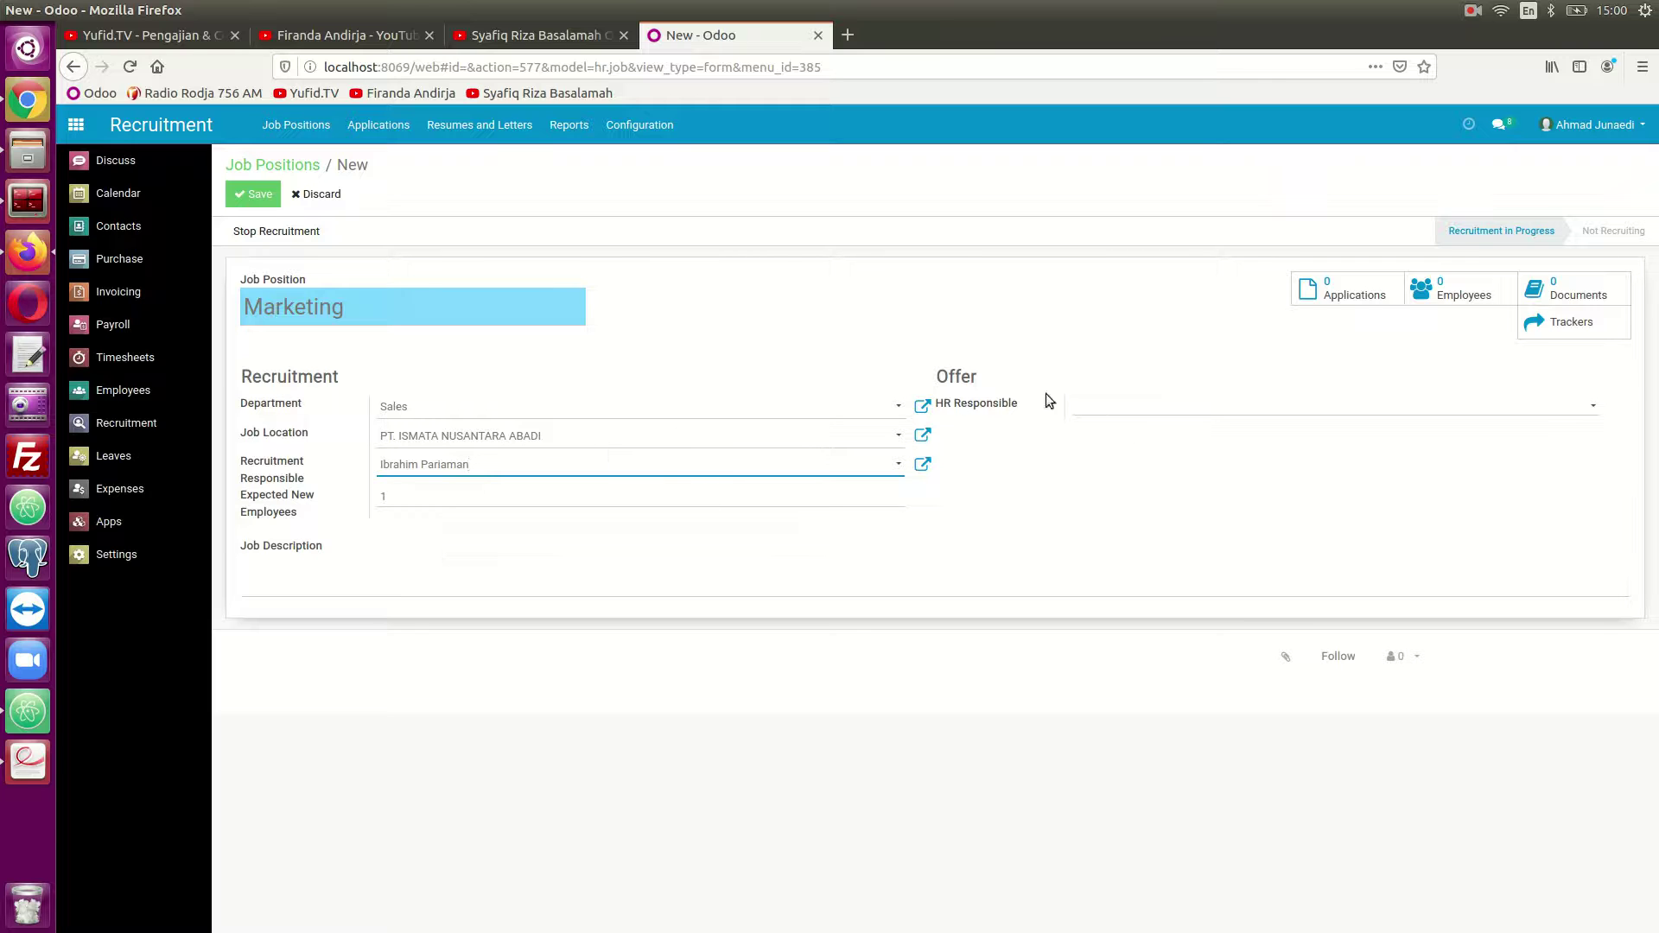
{"action": "left_click", "coordinate": [1101, 416]}
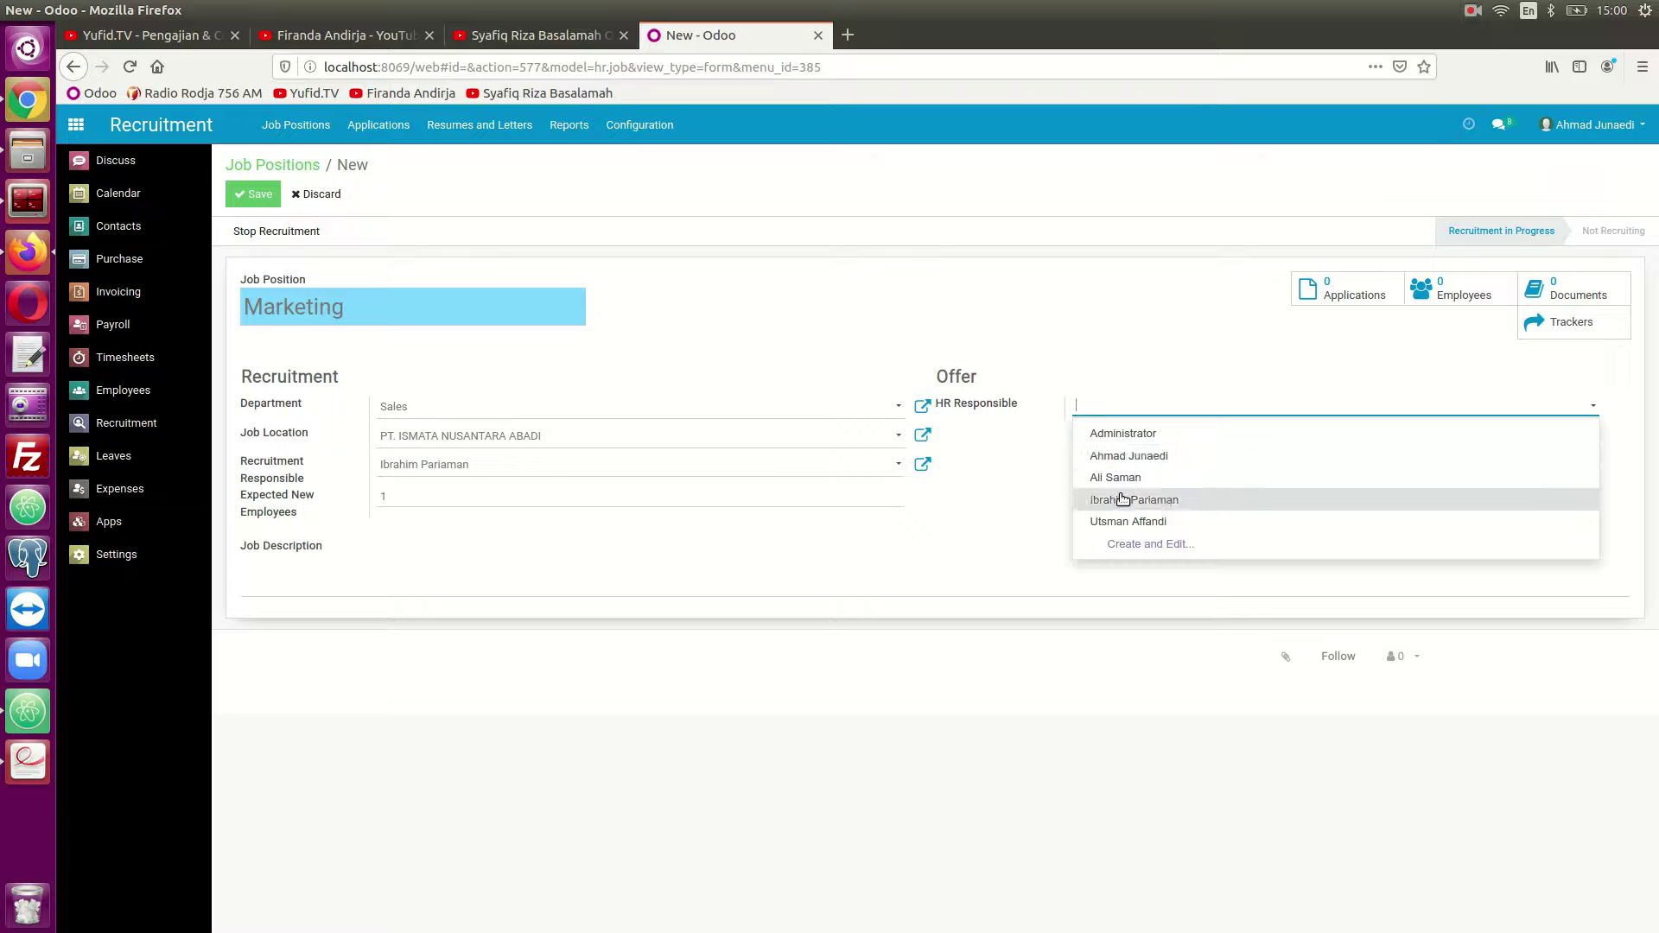
{"action": "left_click", "coordinate": [1128, 458]}
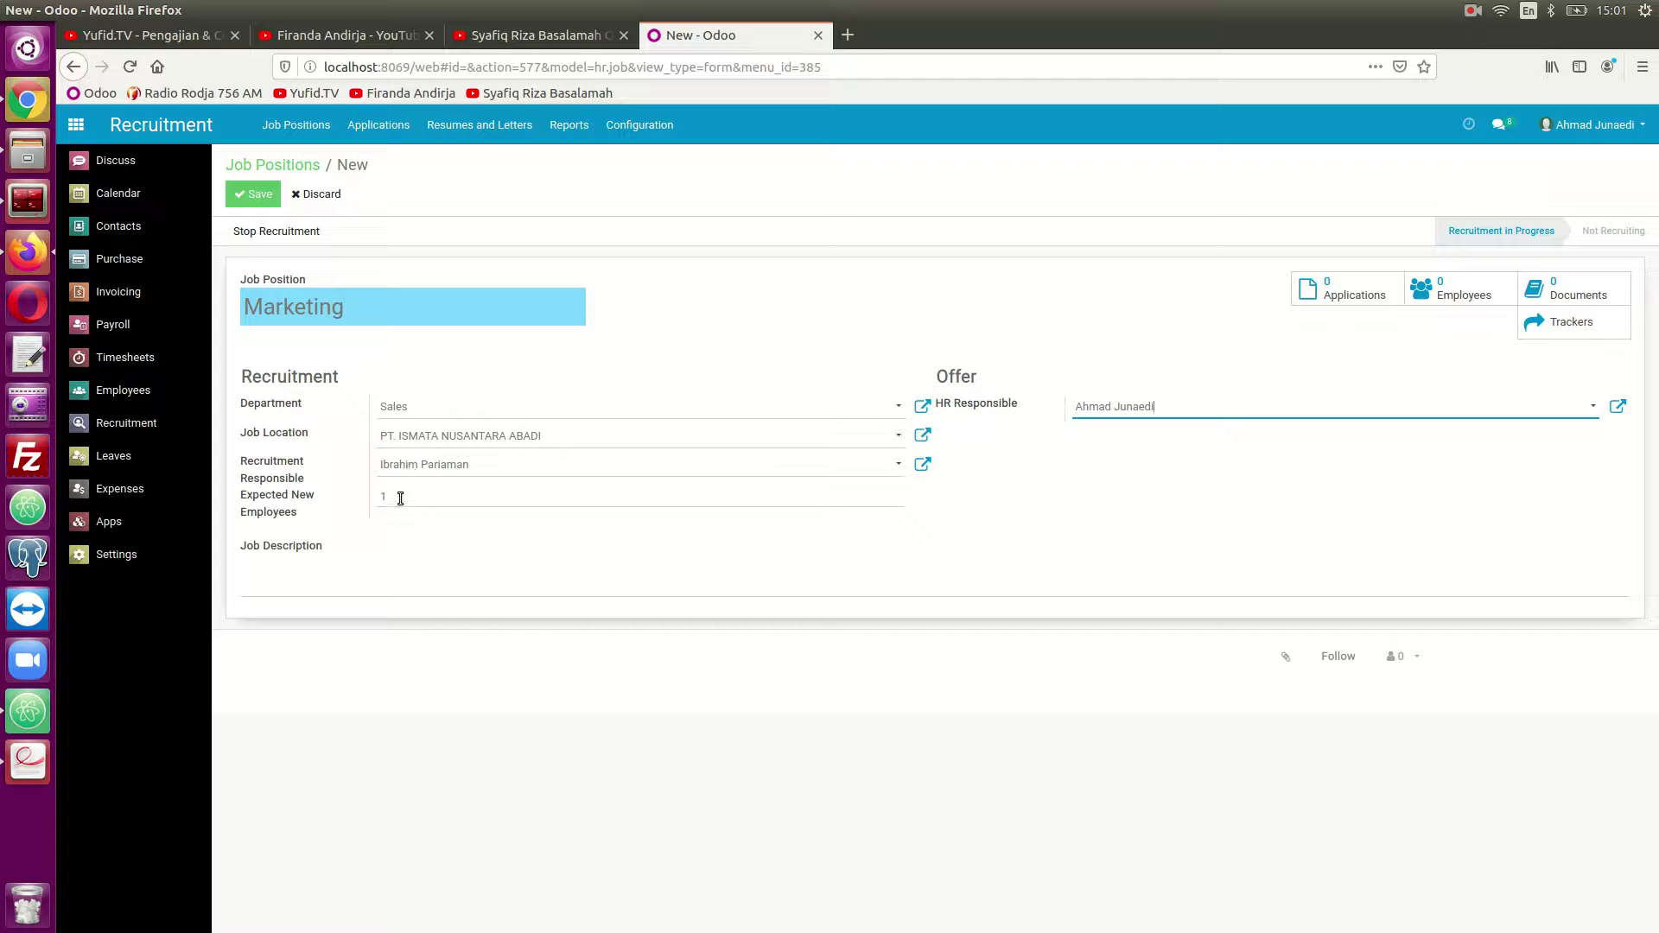
Set Expected New Employees to 2 and save the Marketing position.
{"action": "mouse_move", "coordinate": [259, 506]}
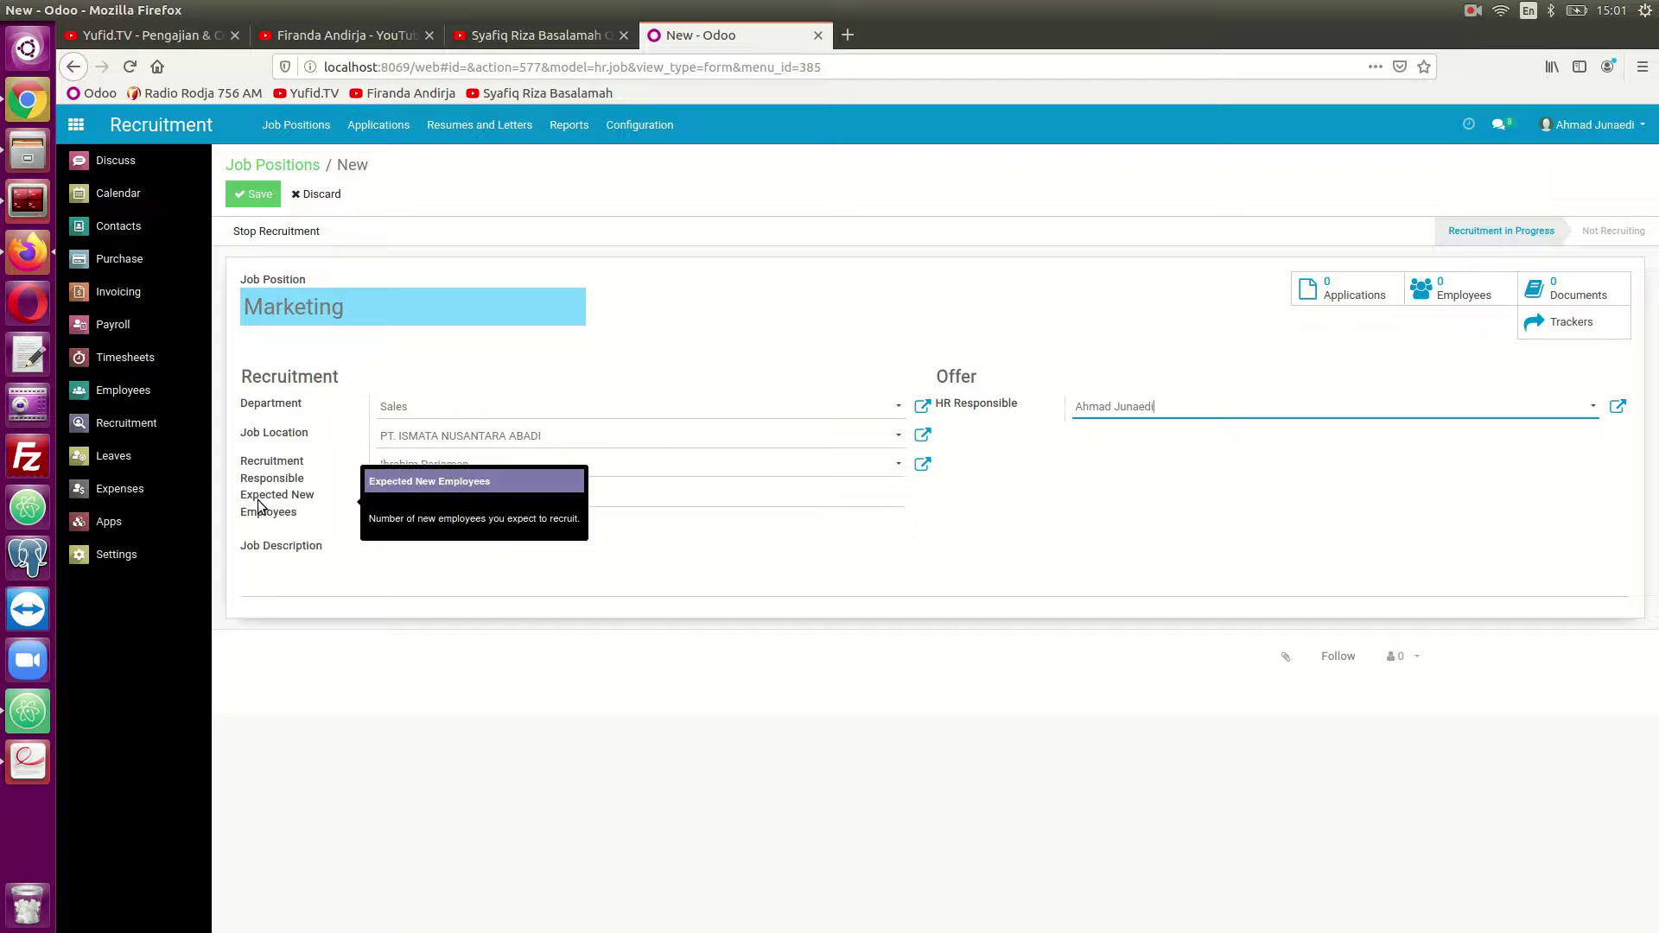
{"action": "left_click", "coordinate": [407, 496]}
{"action": "type", "text": "2"}
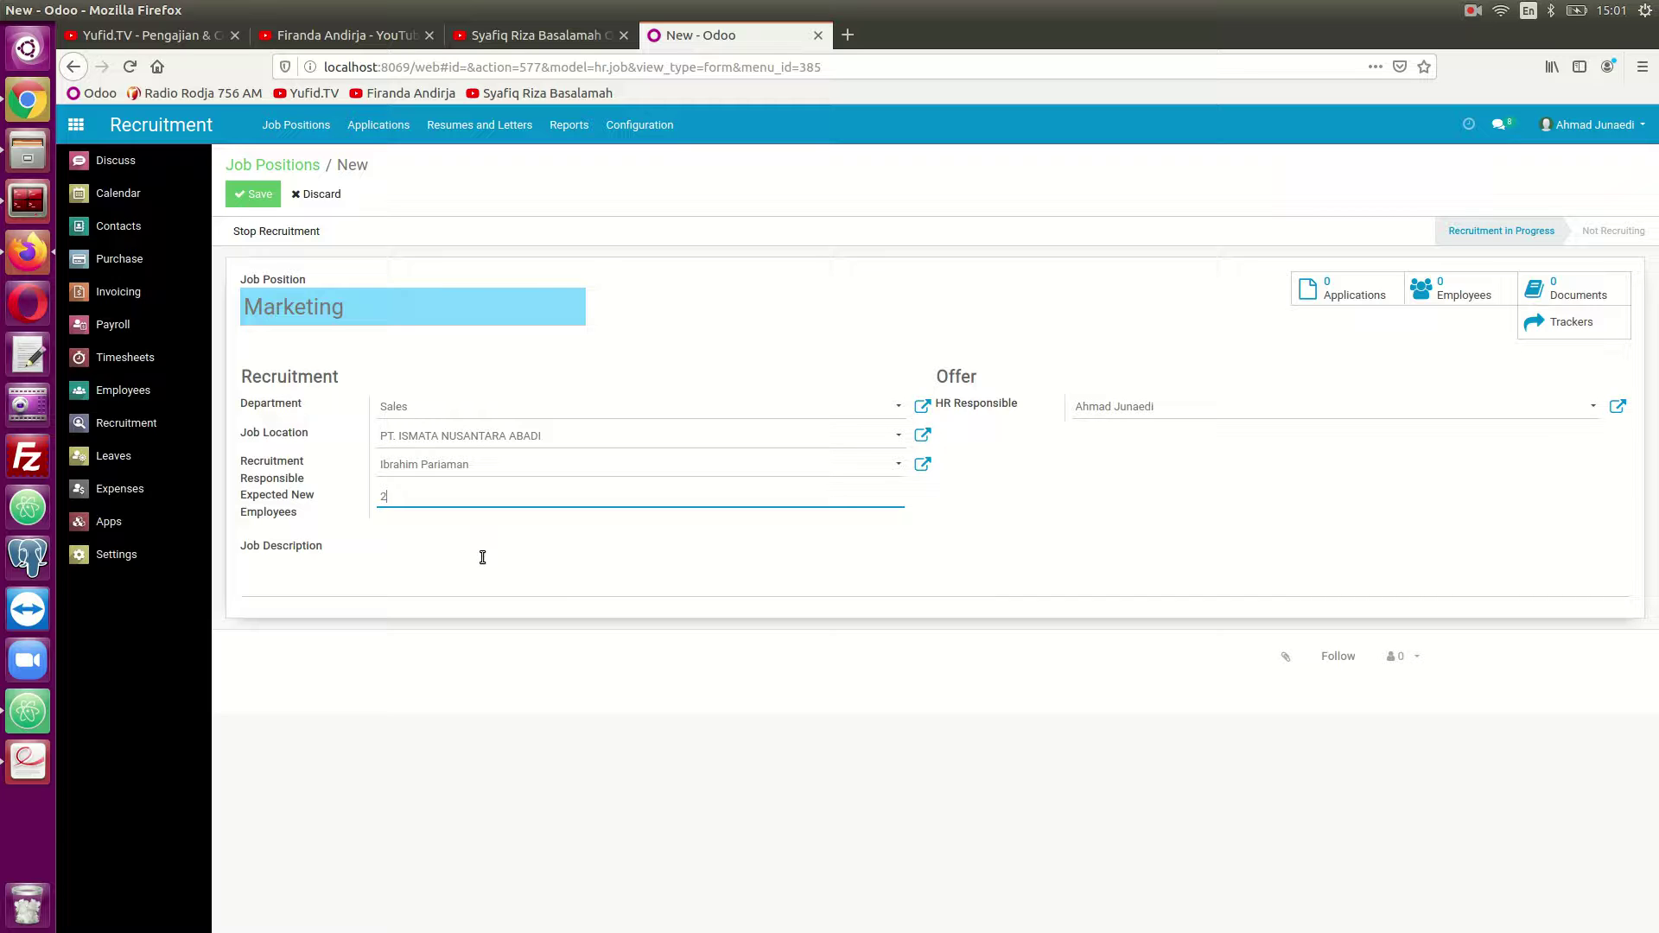
{"action": "left_click", "coordinate": [251, 197]}
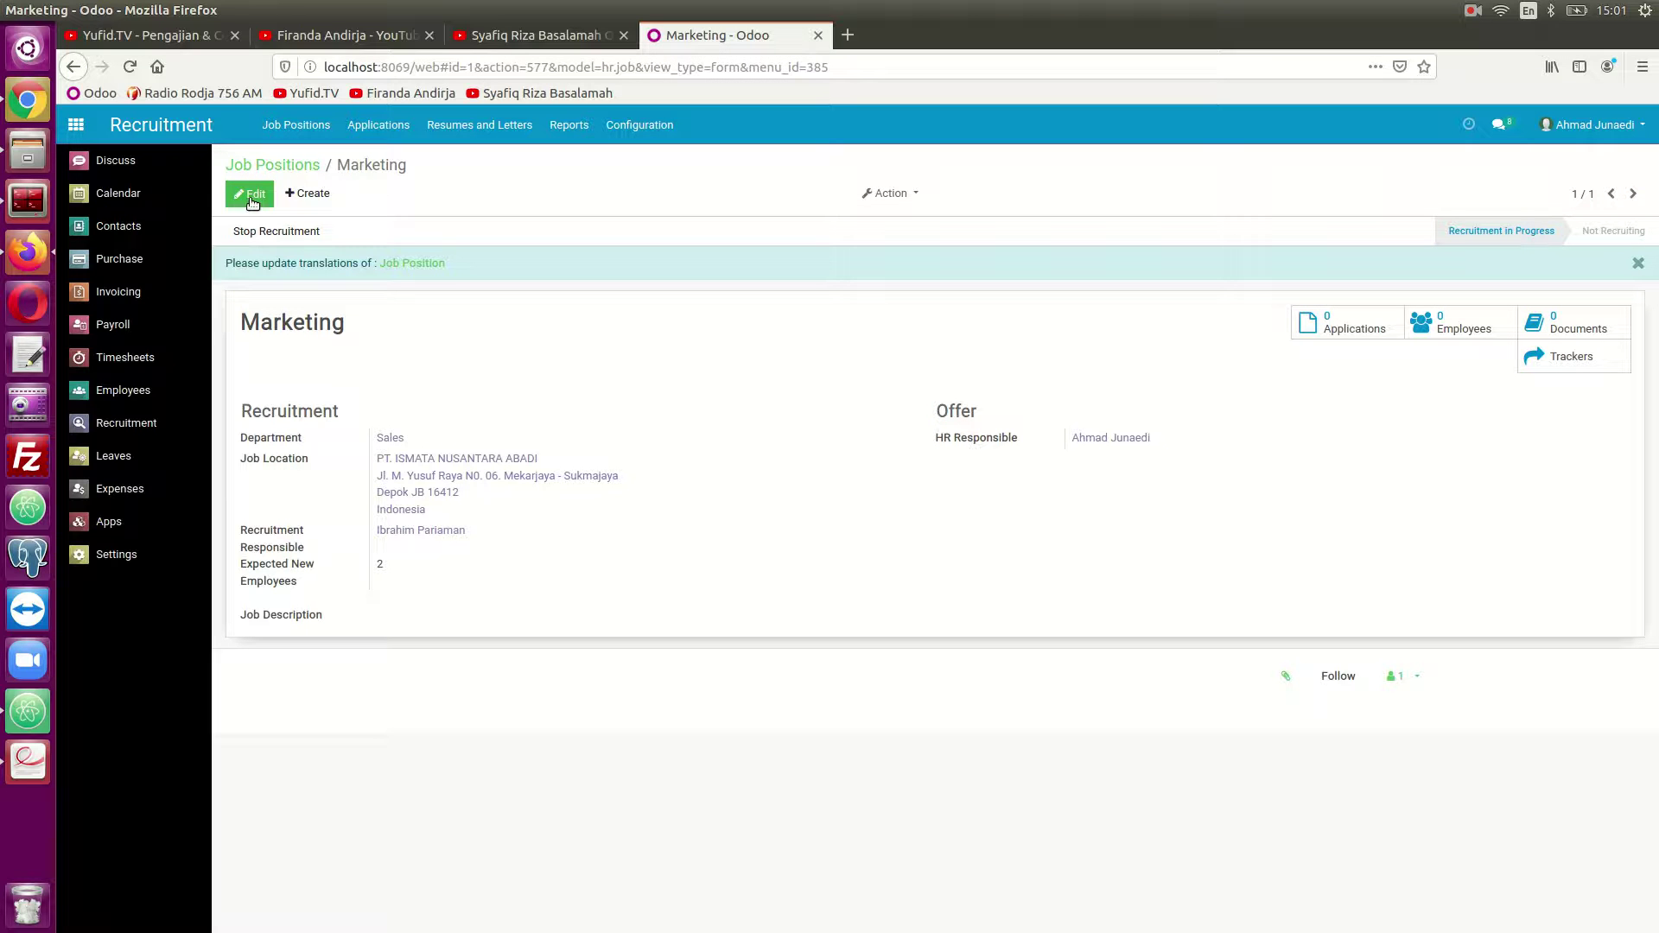
In the recruitment Stages list, rename the First Interview stage to Interview.
{"action": "left_click", "coordinate": [637, 132]}
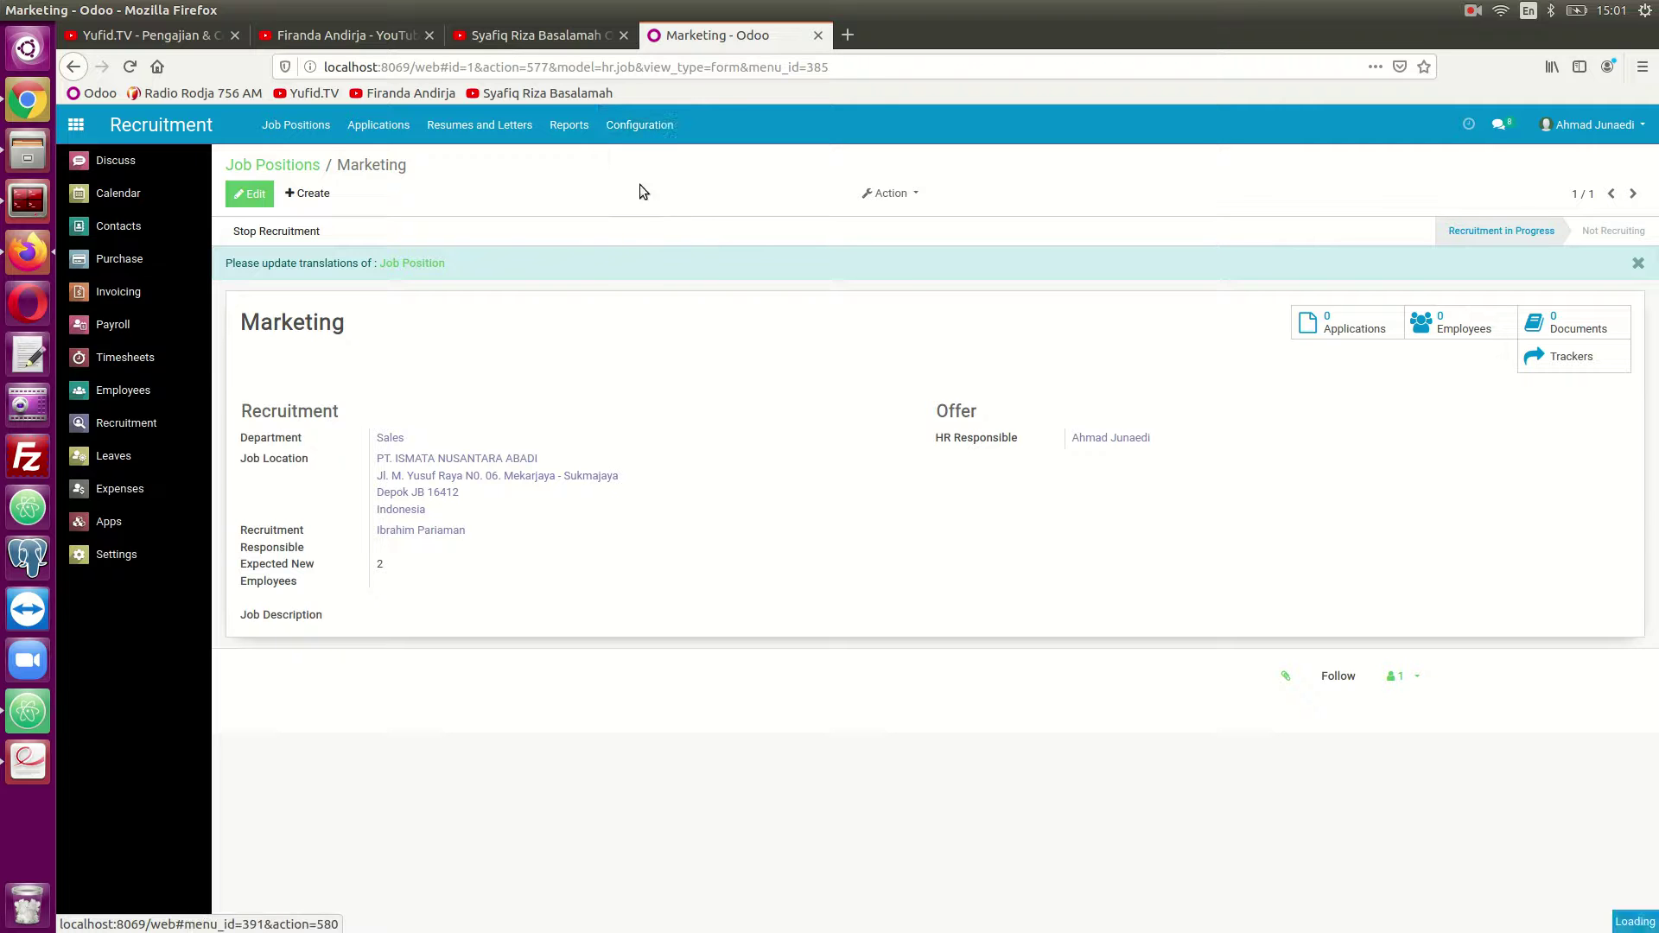
{"action": "left_click", "coordinate": [641, 187]}
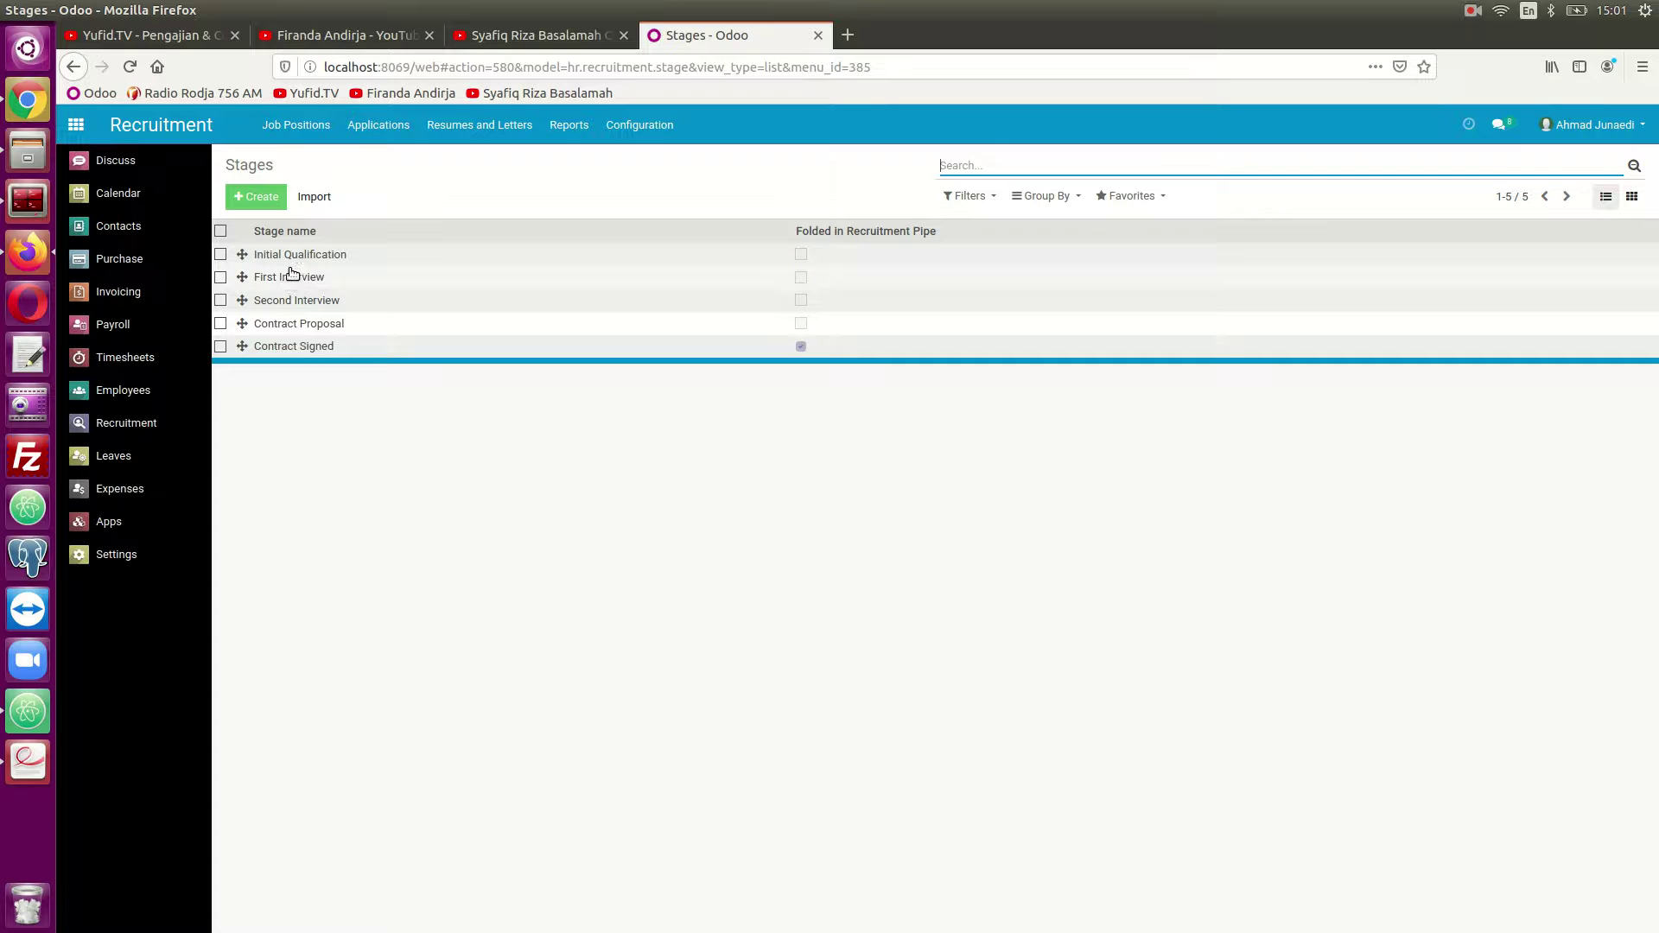
{"action": "left_click", "coordinate": [285, 279]}
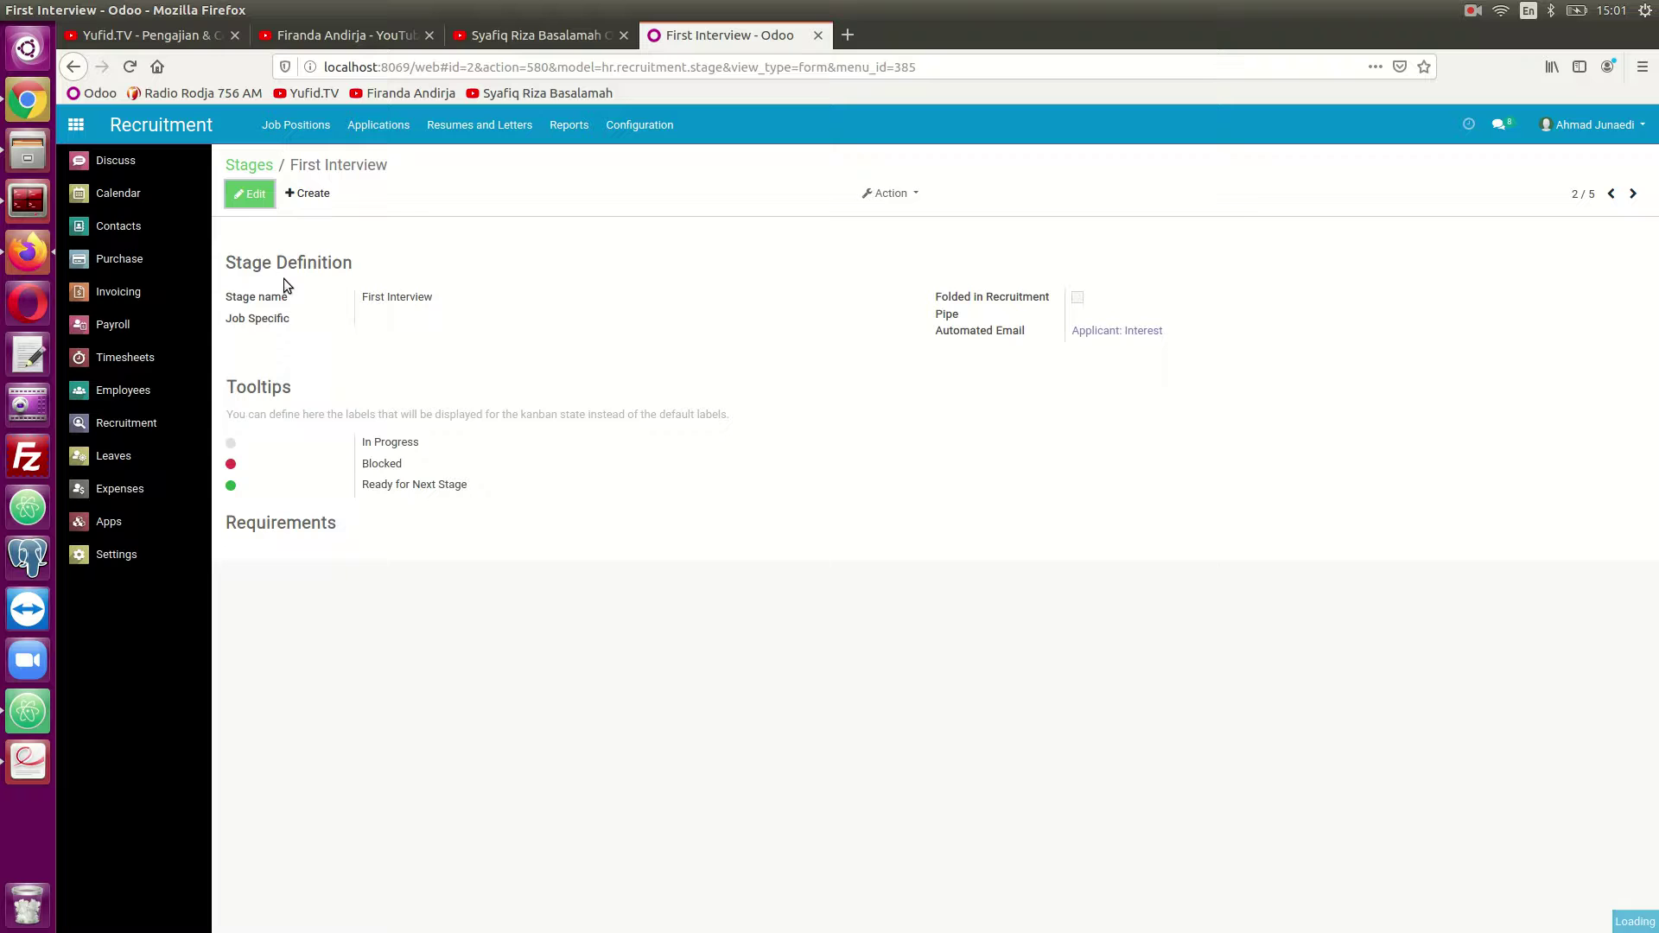
{"action": "left_click", "coordinate": [250, 195]}
{"action": "left_click_drag", "start_coordinate": [390, 300], "coordinate": [351, 294]}
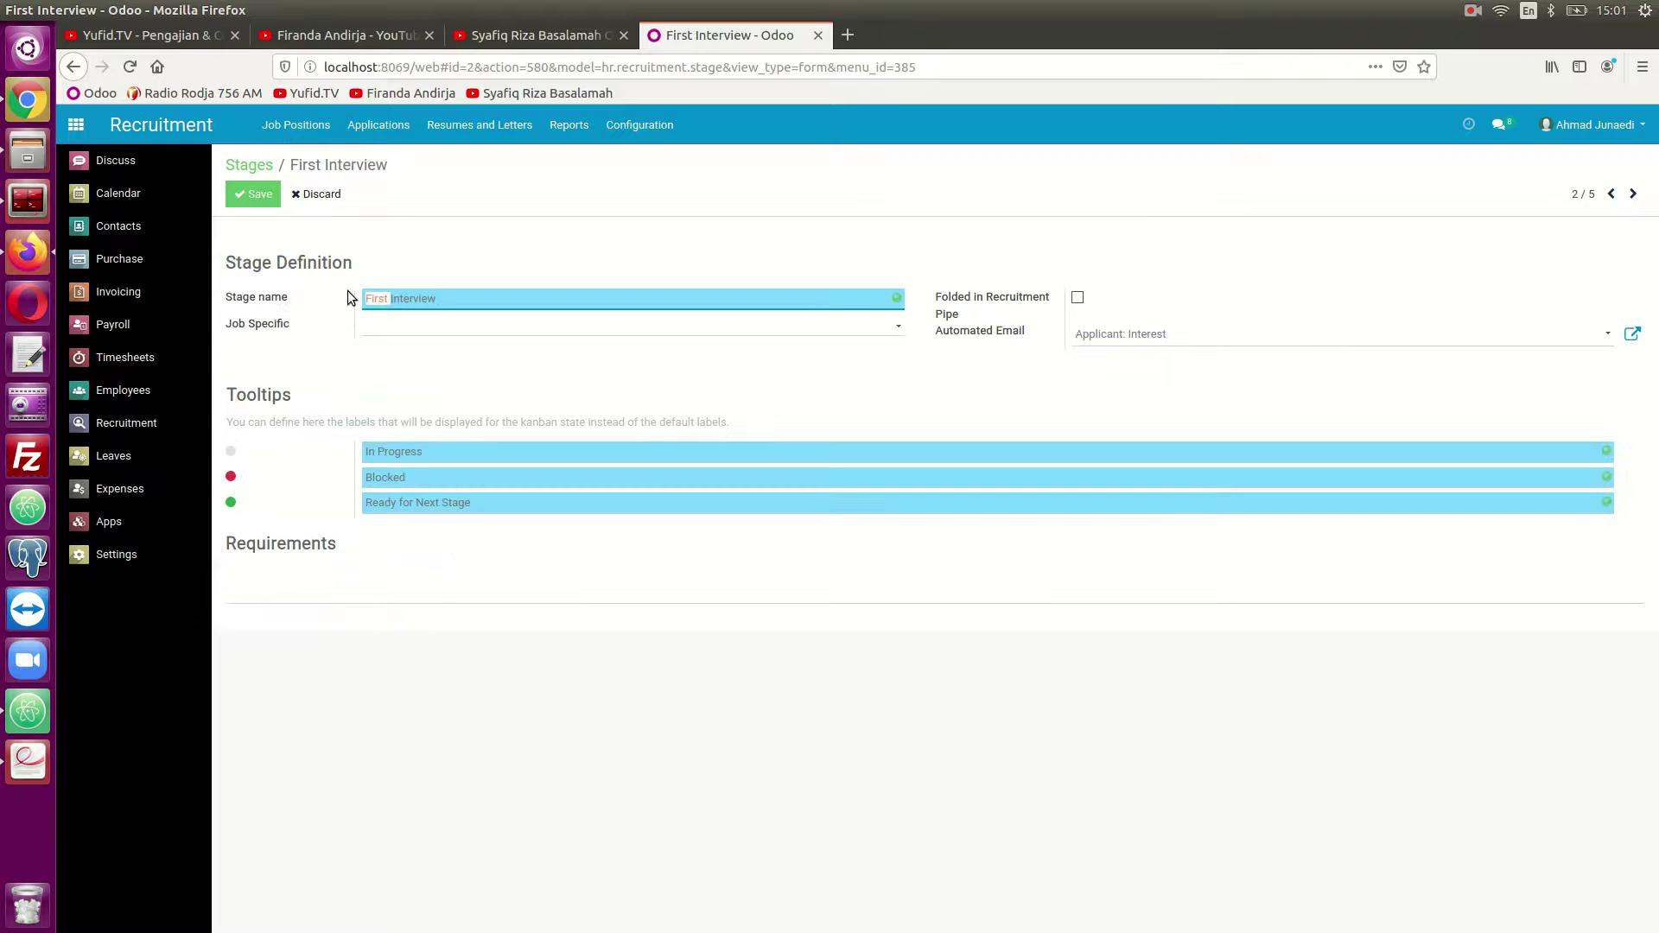
{"action": "key", "text": "BackSpace"}
{"action": "left_click", "coordinate": [263, 197]}
{"action": "left_click", "coordinate": [252, 167]}
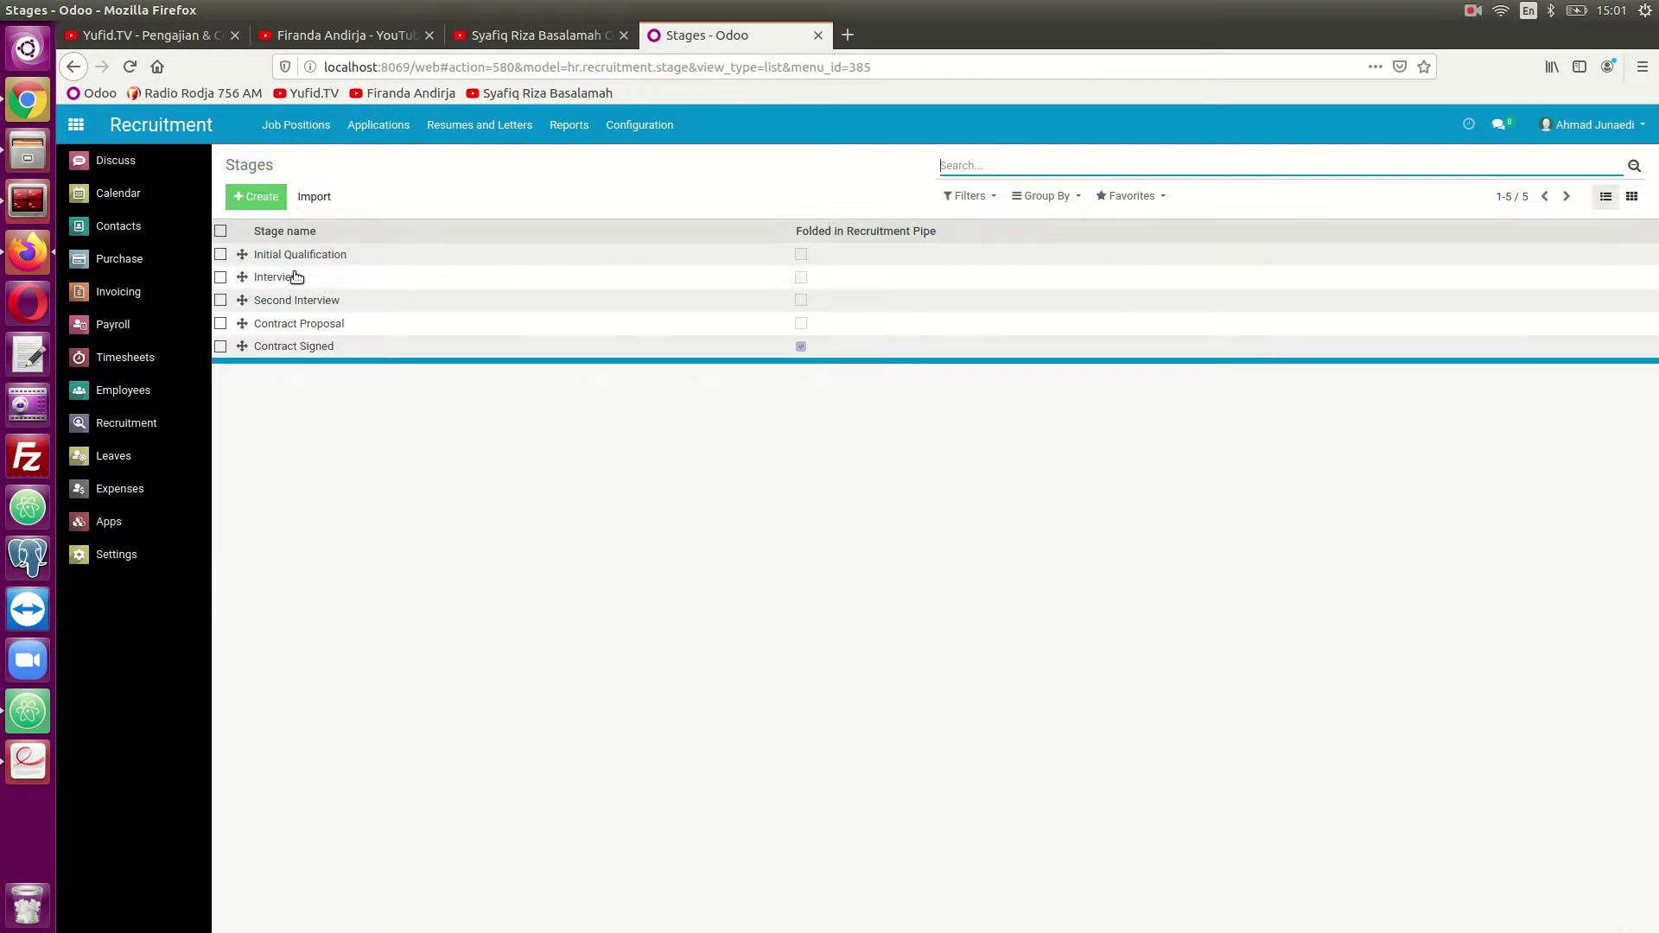
Rename the Second Interview stage to 'Medical Test', then open the Contract Proposal stage.
{"action": "left_click", "coordinate": [285, 304]}
{"action": "left_click", "coordinate": [236, 197]}
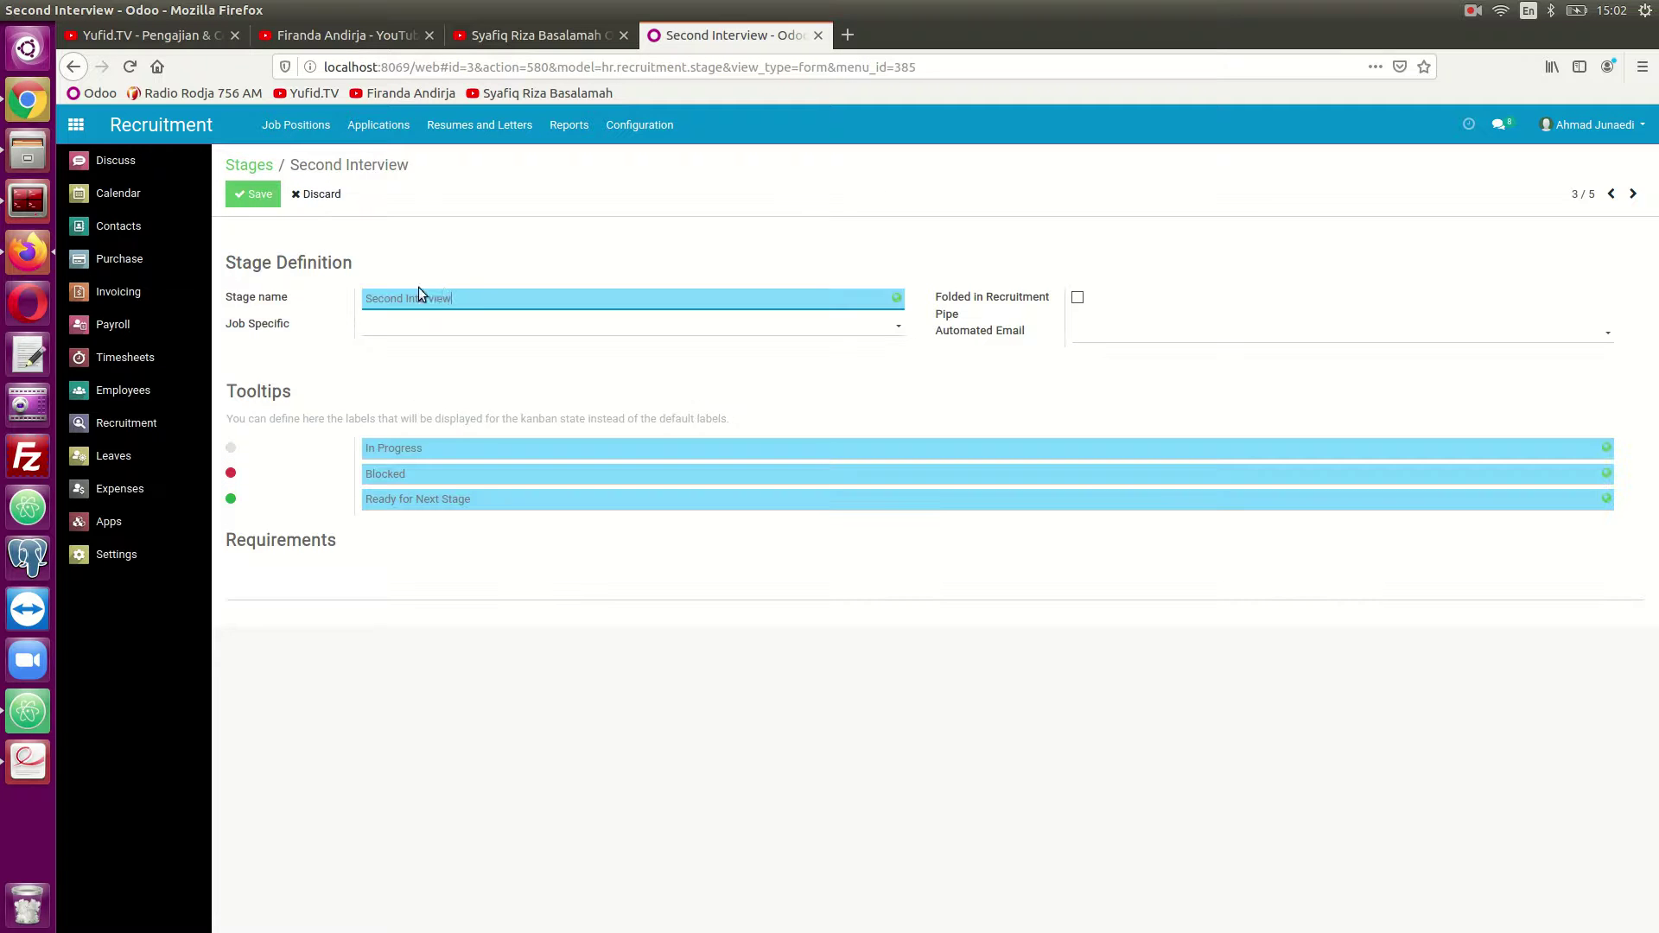
{"action": "left_click_drag", "start_coordinate": [458, 299], "coordinate": [360, 284]}
{"action": "type", "text": "Medical Test"}
{"action": "left_click", "coordinate": [256, 194]}
{"action": "left_click", "coordinate": [264, 165]}
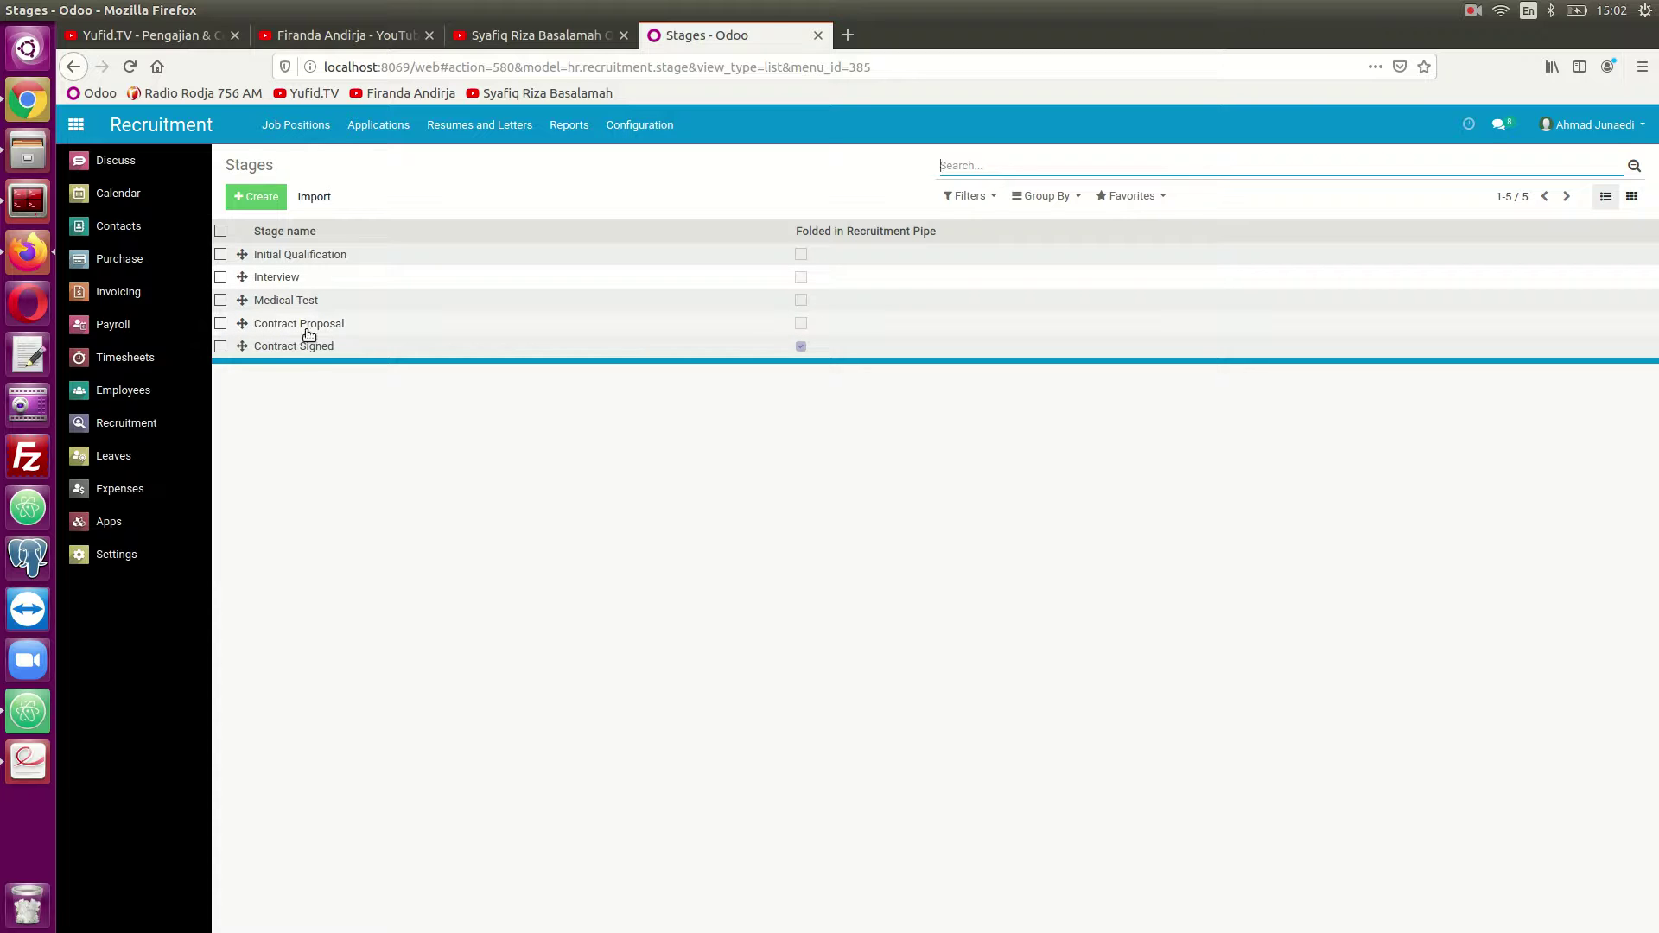
{"action": "left_click", "coordinate": [308, 326]}
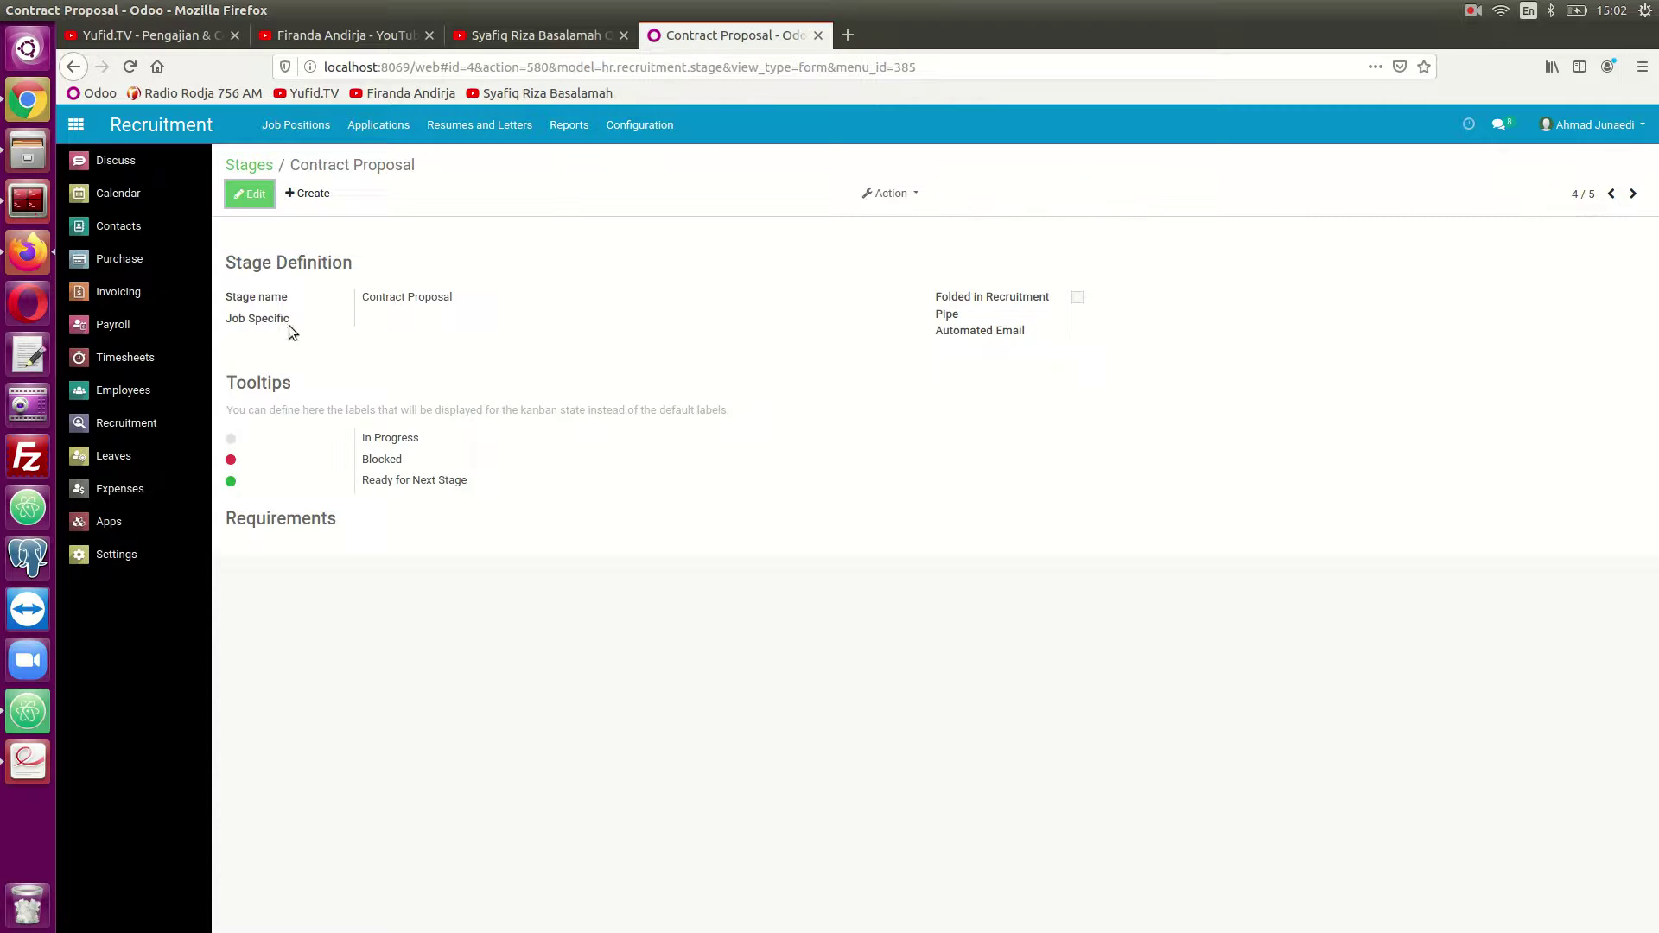
Delete the Contract Proposal stage and return to the Stages list.
{"action": "left_click", "coordinate": [882, 201]}
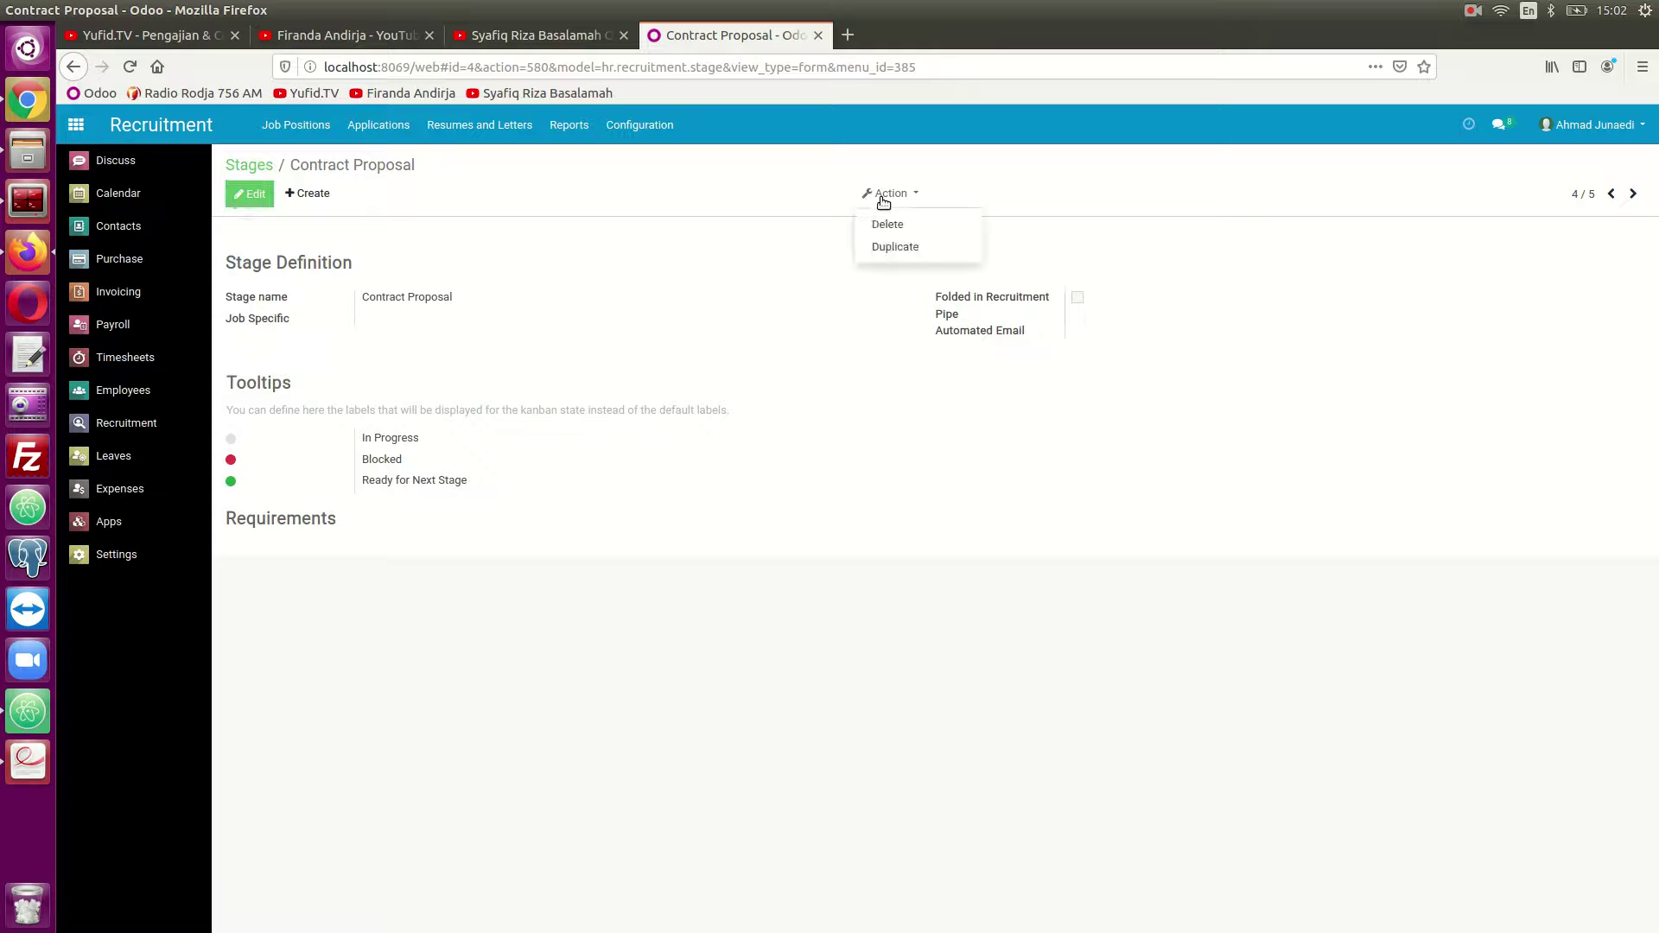
{"action": "left_click", "coordinate": [898, 227]}
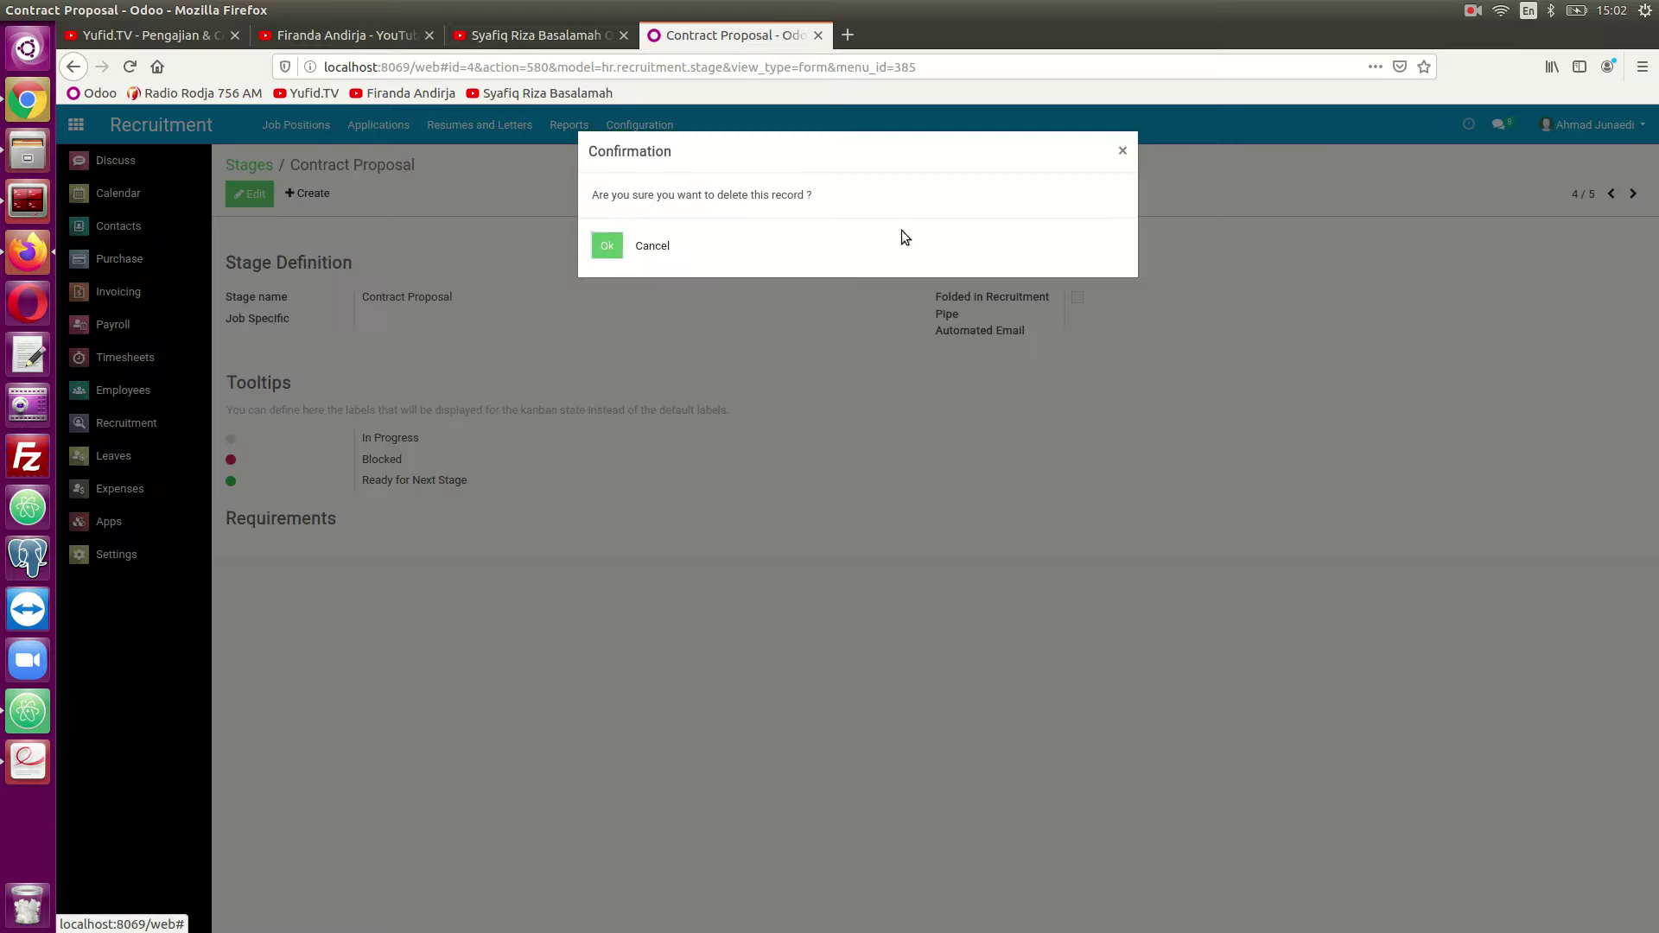
{"action": "left_click", "coordinate": [608, 248]}
{"action": "left_click", "coordinate": [250, 164]}
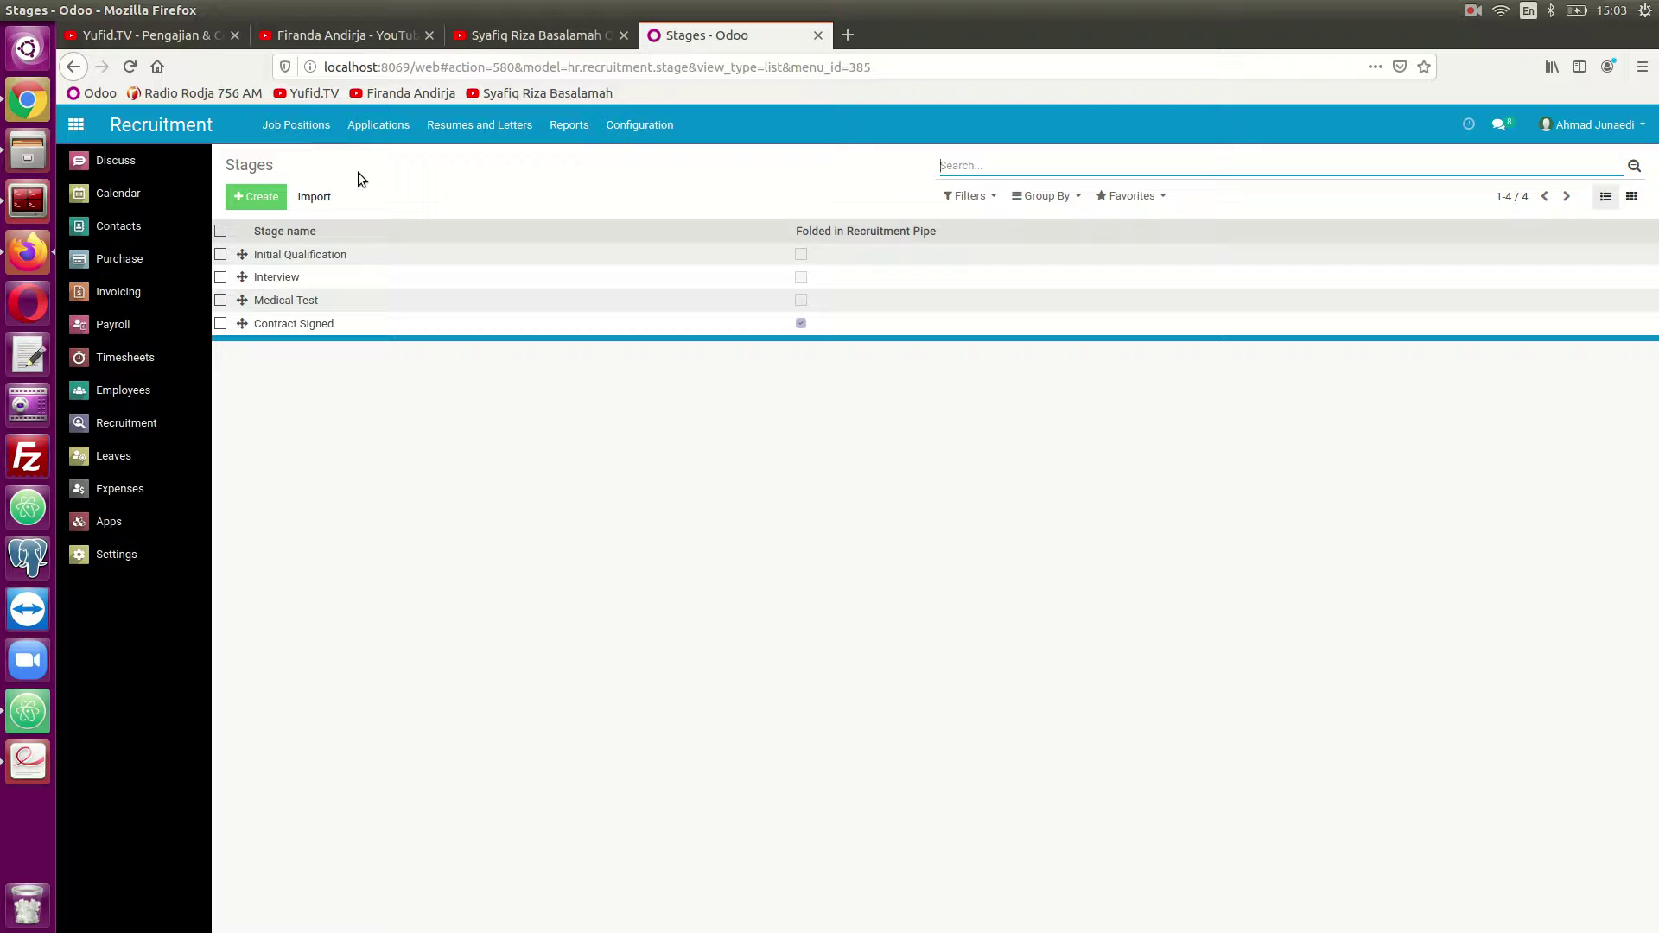
Return to the Job Positions overview showing the Marketing card.
{"action": "left_click", "coordinate": [314, 131]}
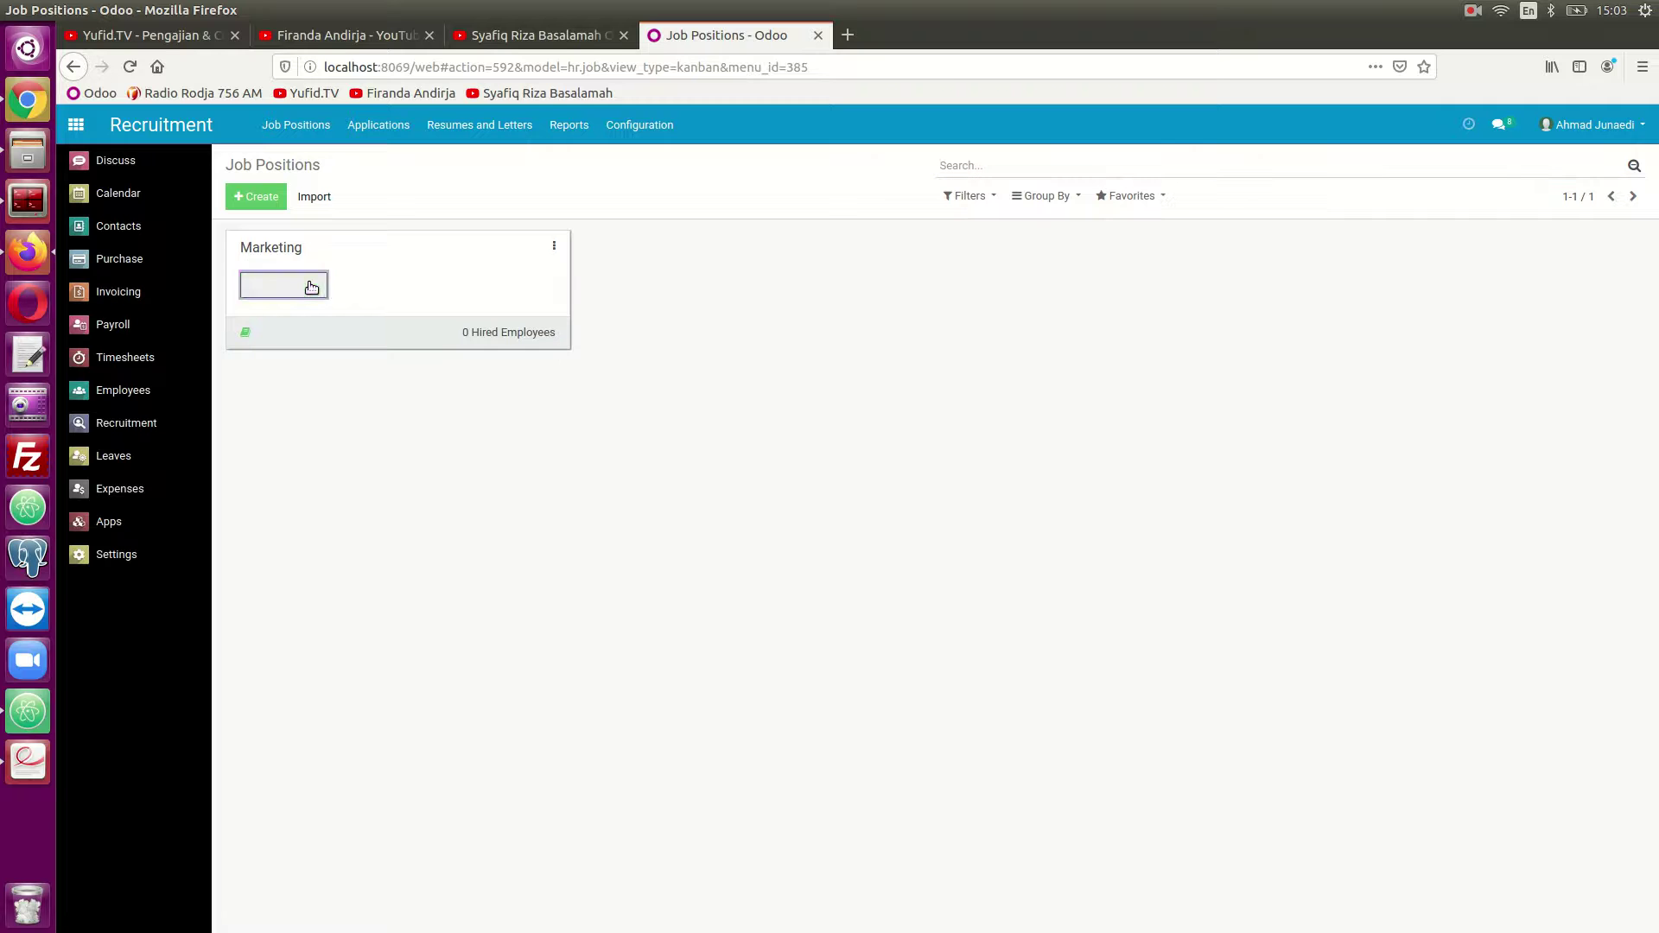
Start a Marketing application with subject 'Marketing Job' and enter the applicant's name.
{"action": "left_click", "coordinate": [311, 287]}
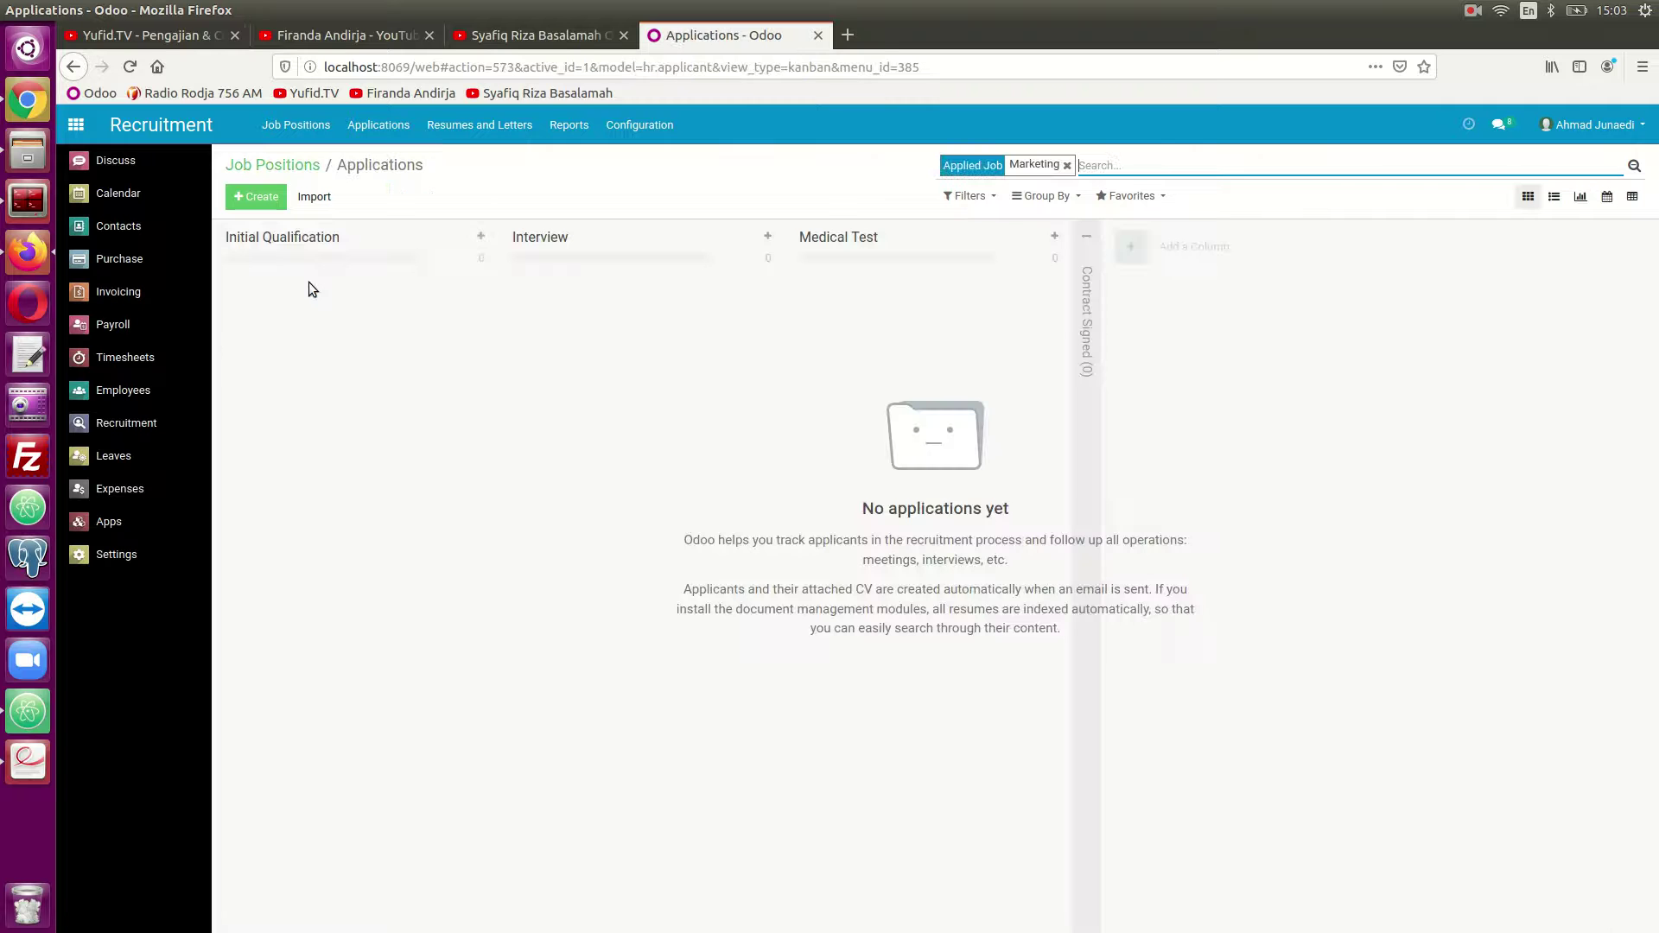
{"action": "left_click", "coordinate": [256, 201]}
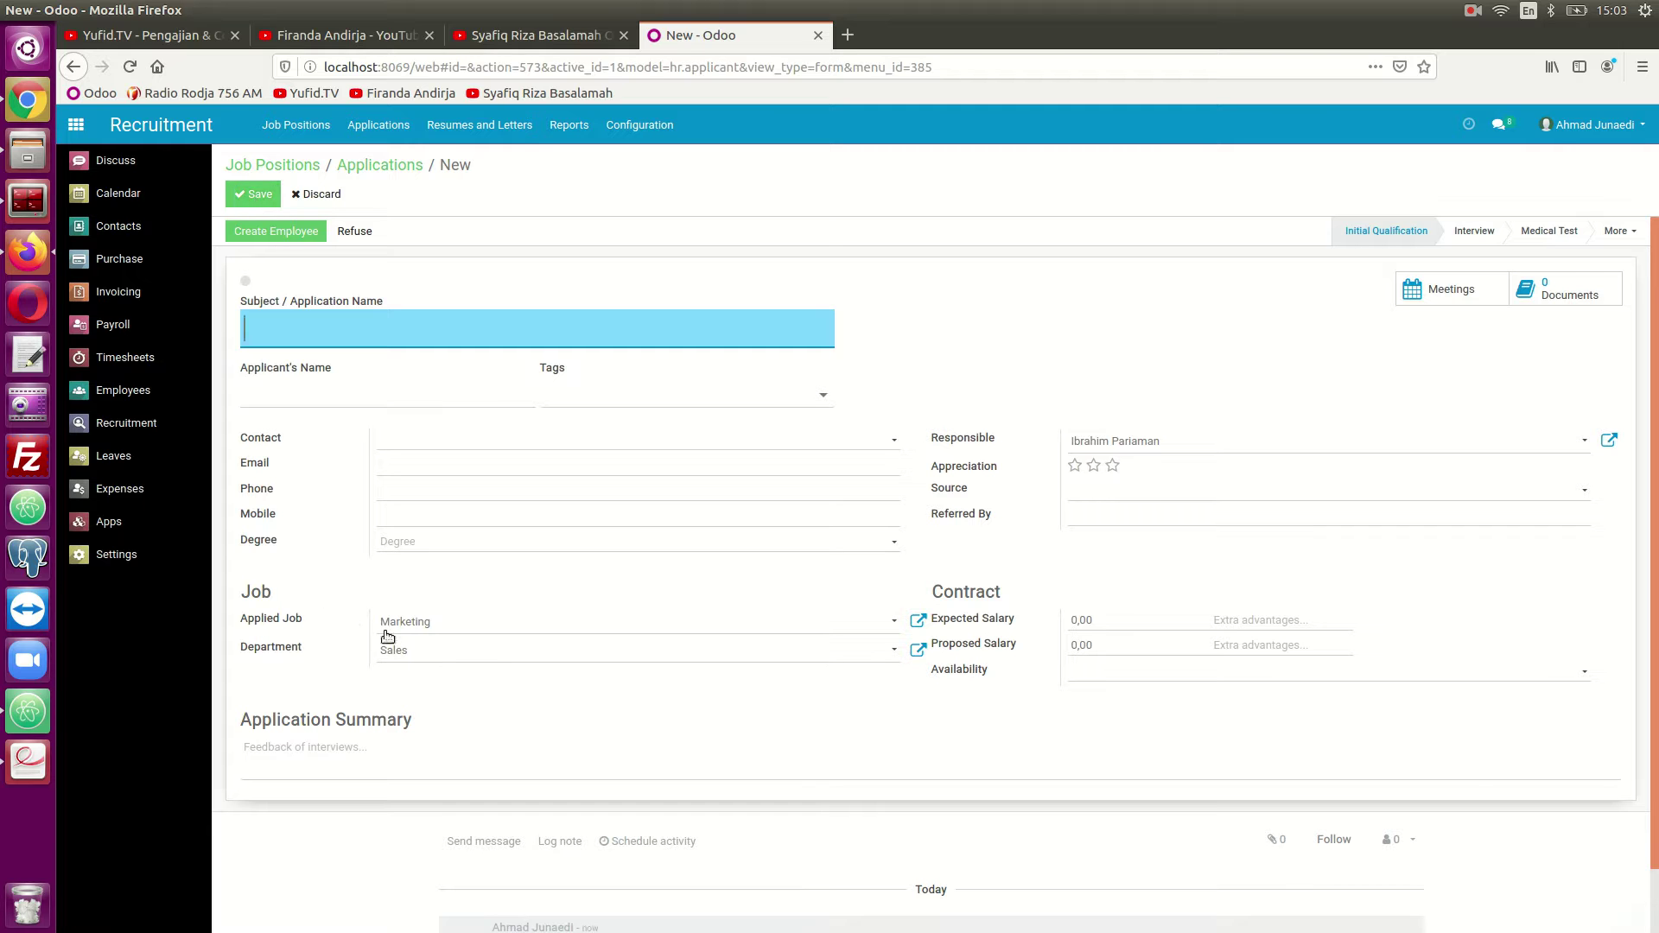
{"action": "left_click", "coordinate": [329, 330]}
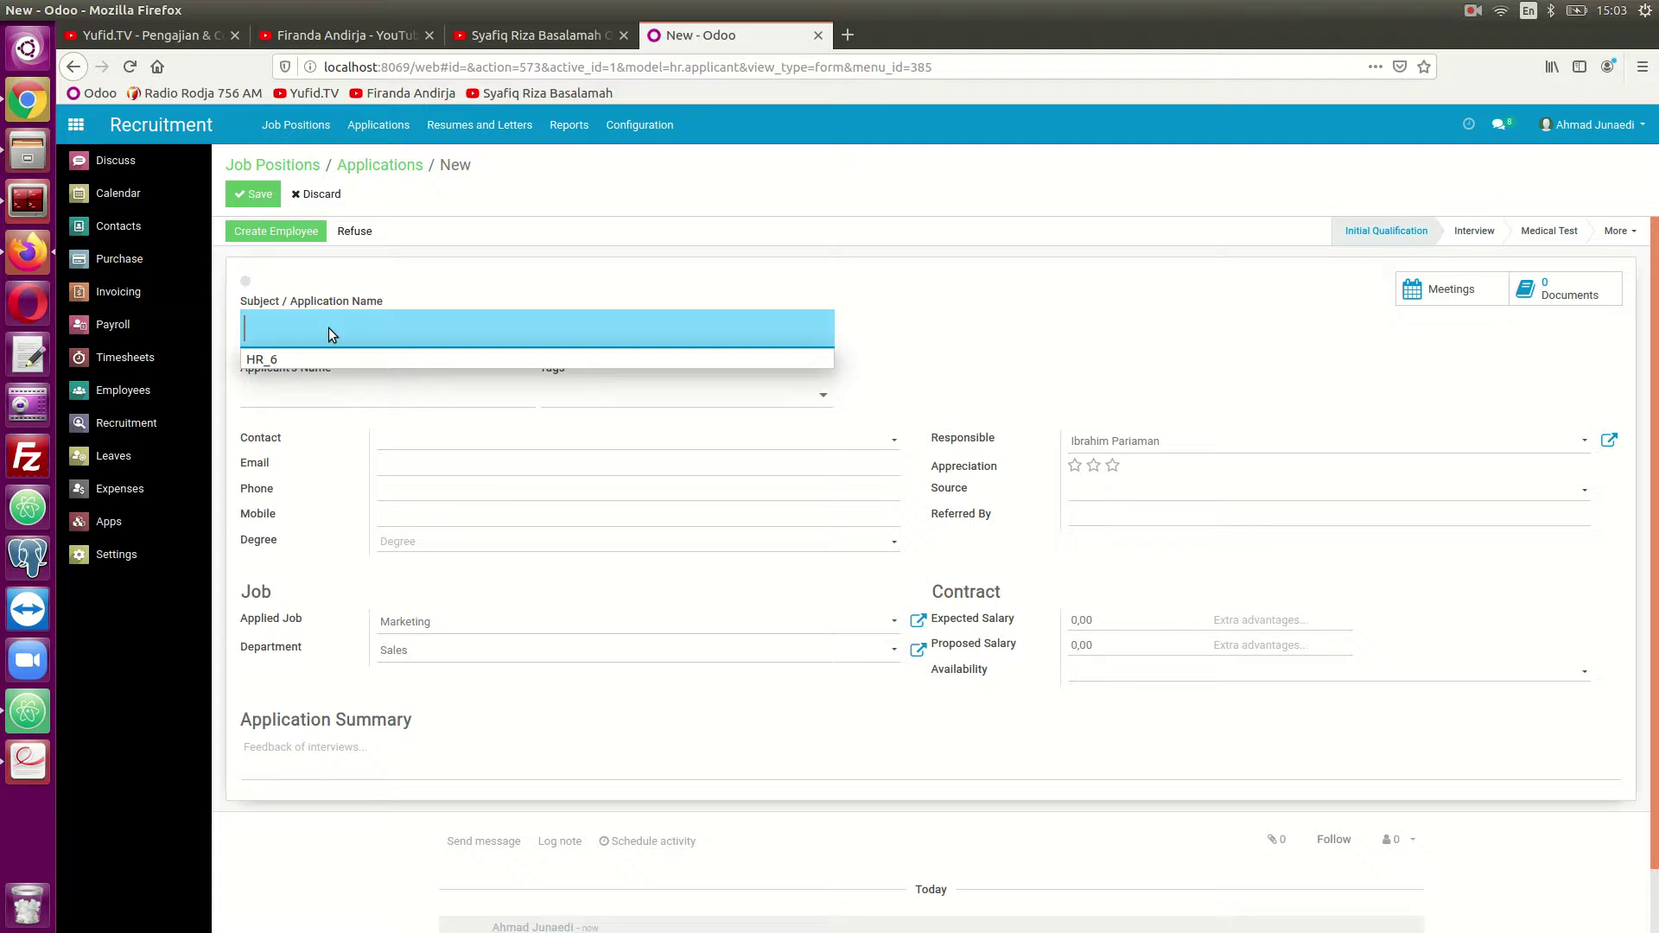
{"action": "type", "text": "Ma"}
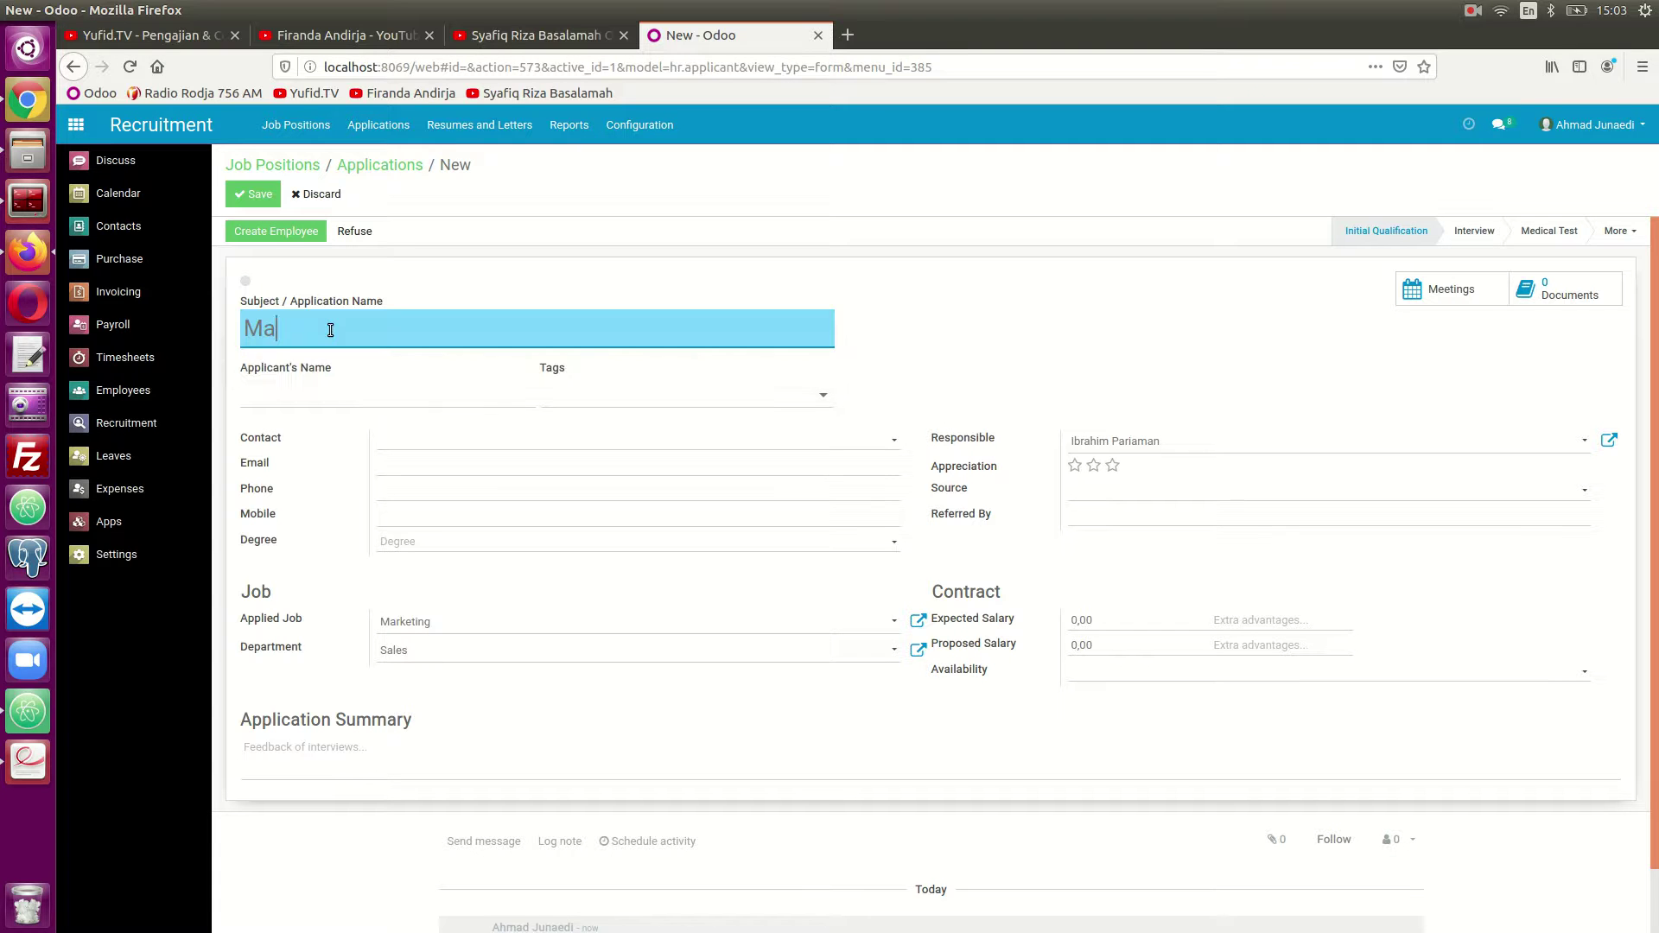
{"action": "type", "text": "erk"}
{"action": "key", "text": "BackSpace"}
{"action": "key", "text": "BackSpace"}
{"action": "key", "text": "BackSpace"}
{"action": "type", "text": "rketing Job"}
{"action": "left_click", "coordinate": [323, 384]}
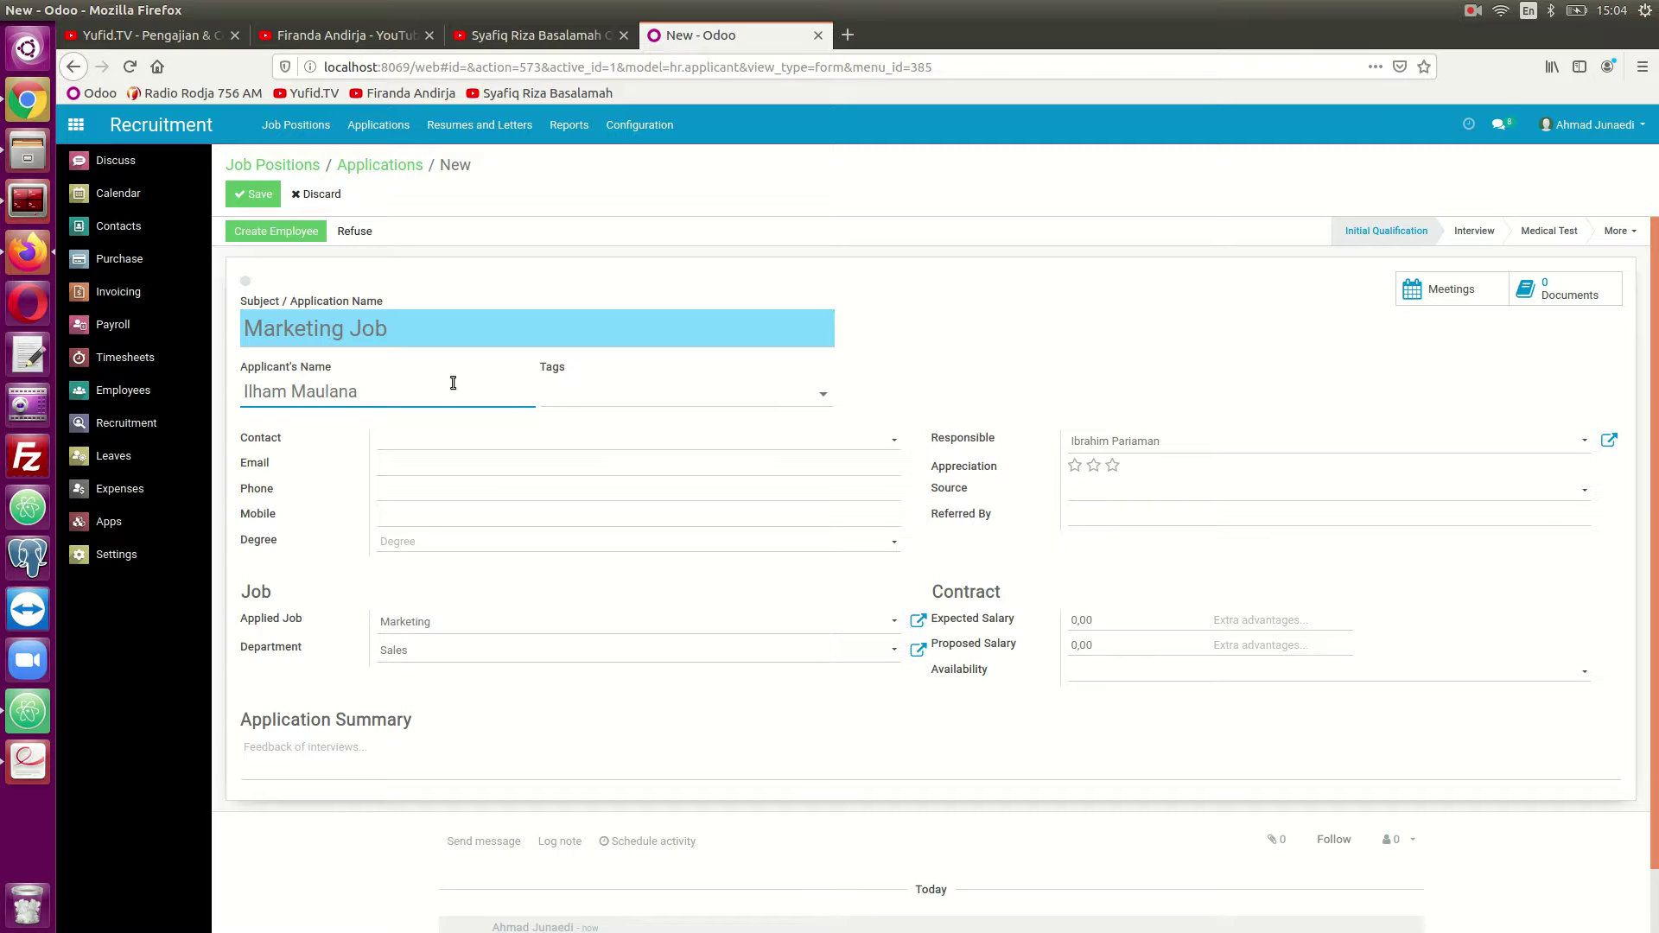
{"action": "left_click", "coordinate": [577, 400]}
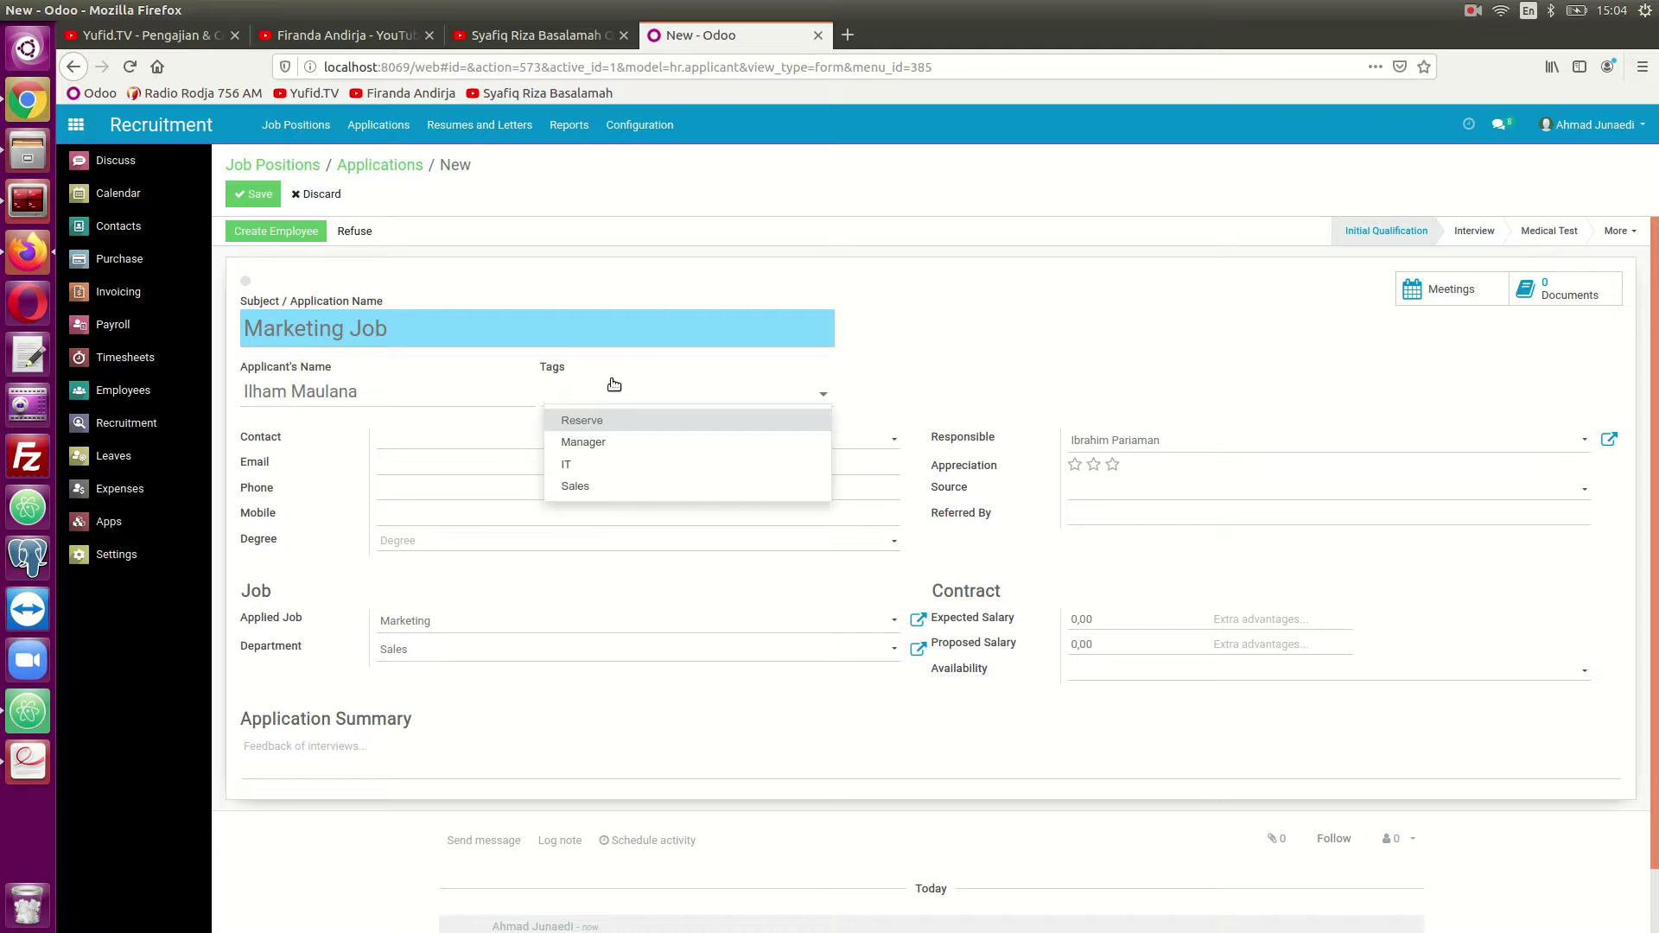
{"action": "left_click", "coordinate": [864, 380]}
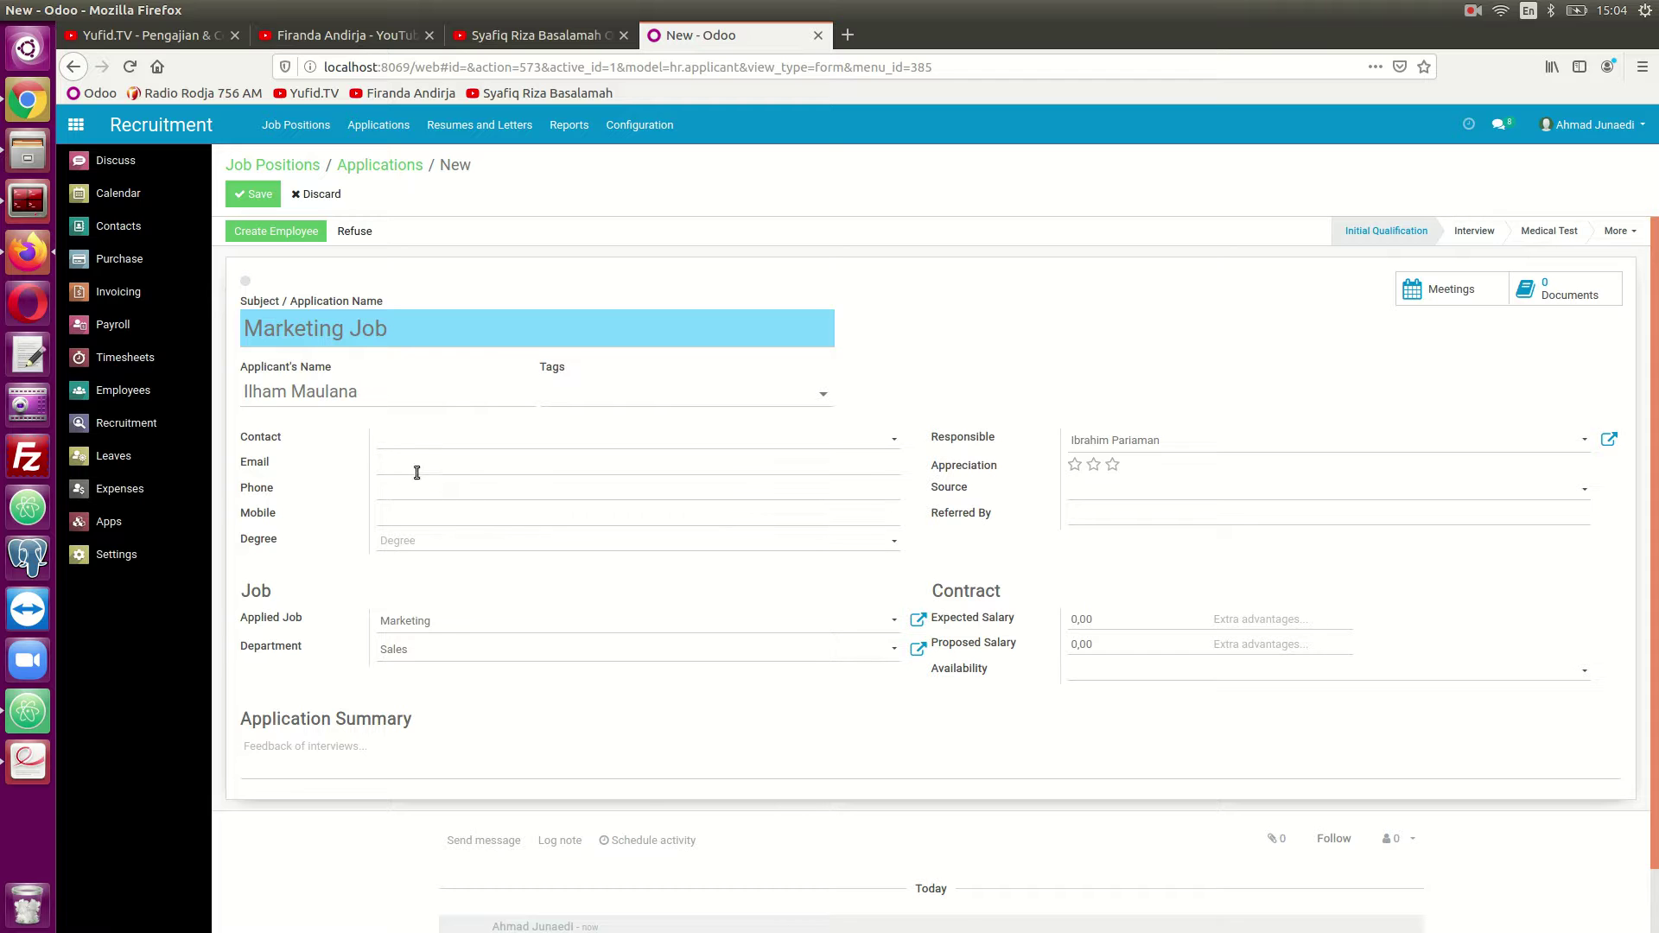
Set expected salary 7000000 and proposed salary 5000000, then save the application.
{"action": "left_click", "coordinate": [1068, 622]}
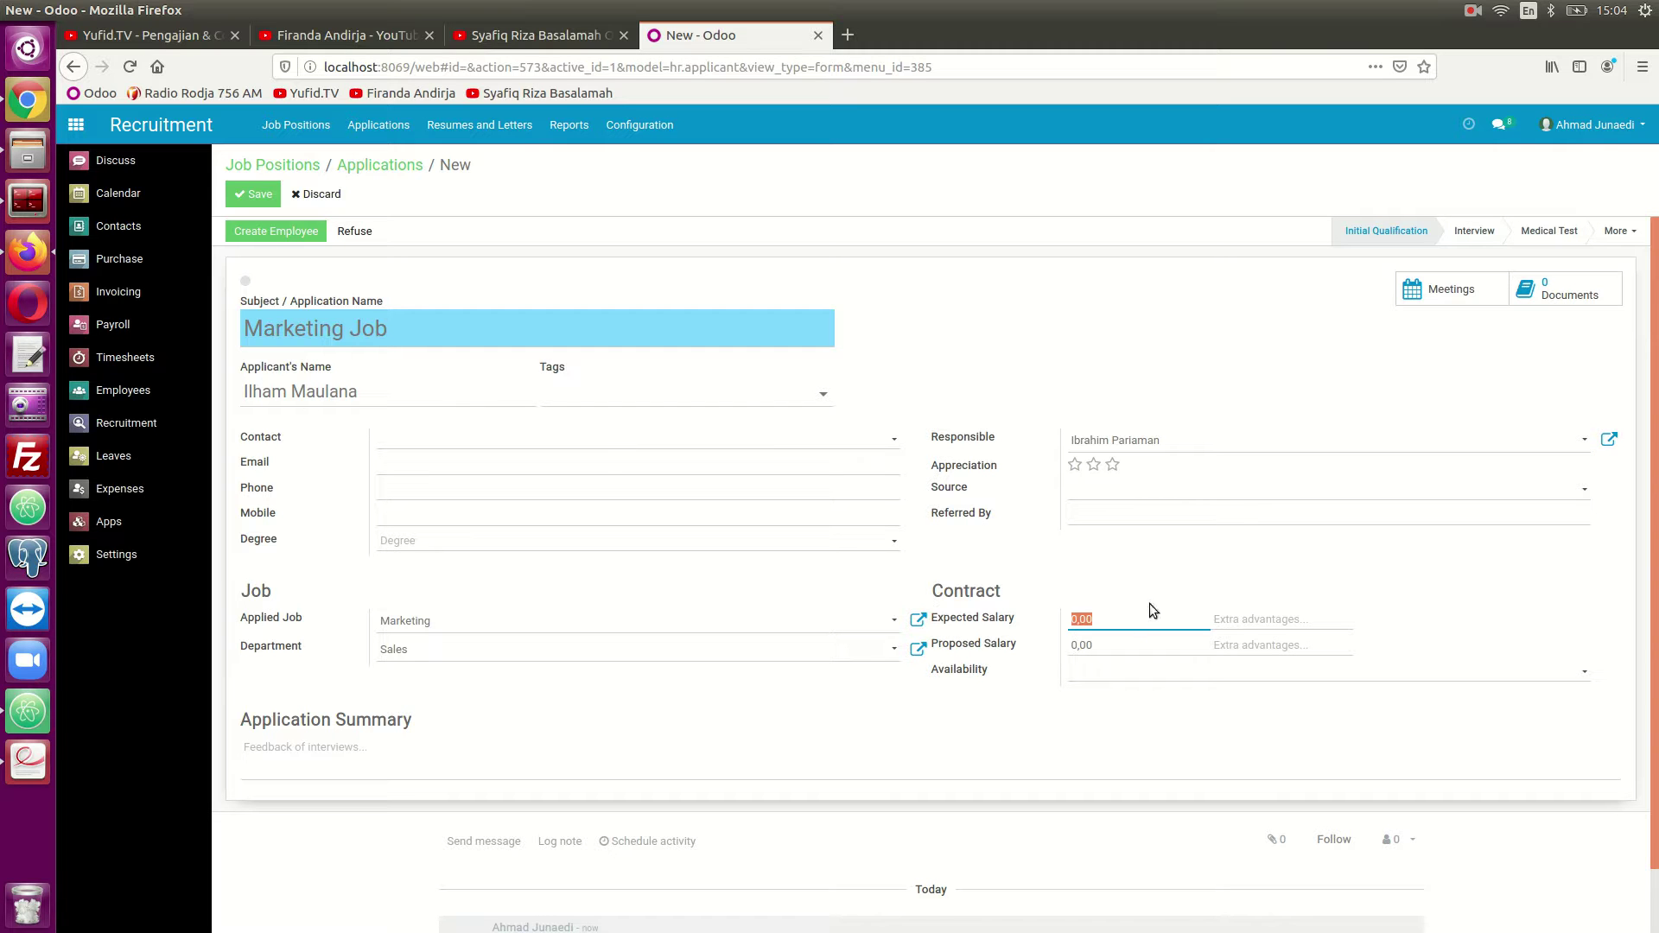
{"action": "type", "text": "7000000"}
{"action": "left_click", "coordinate": [1118, 636]}
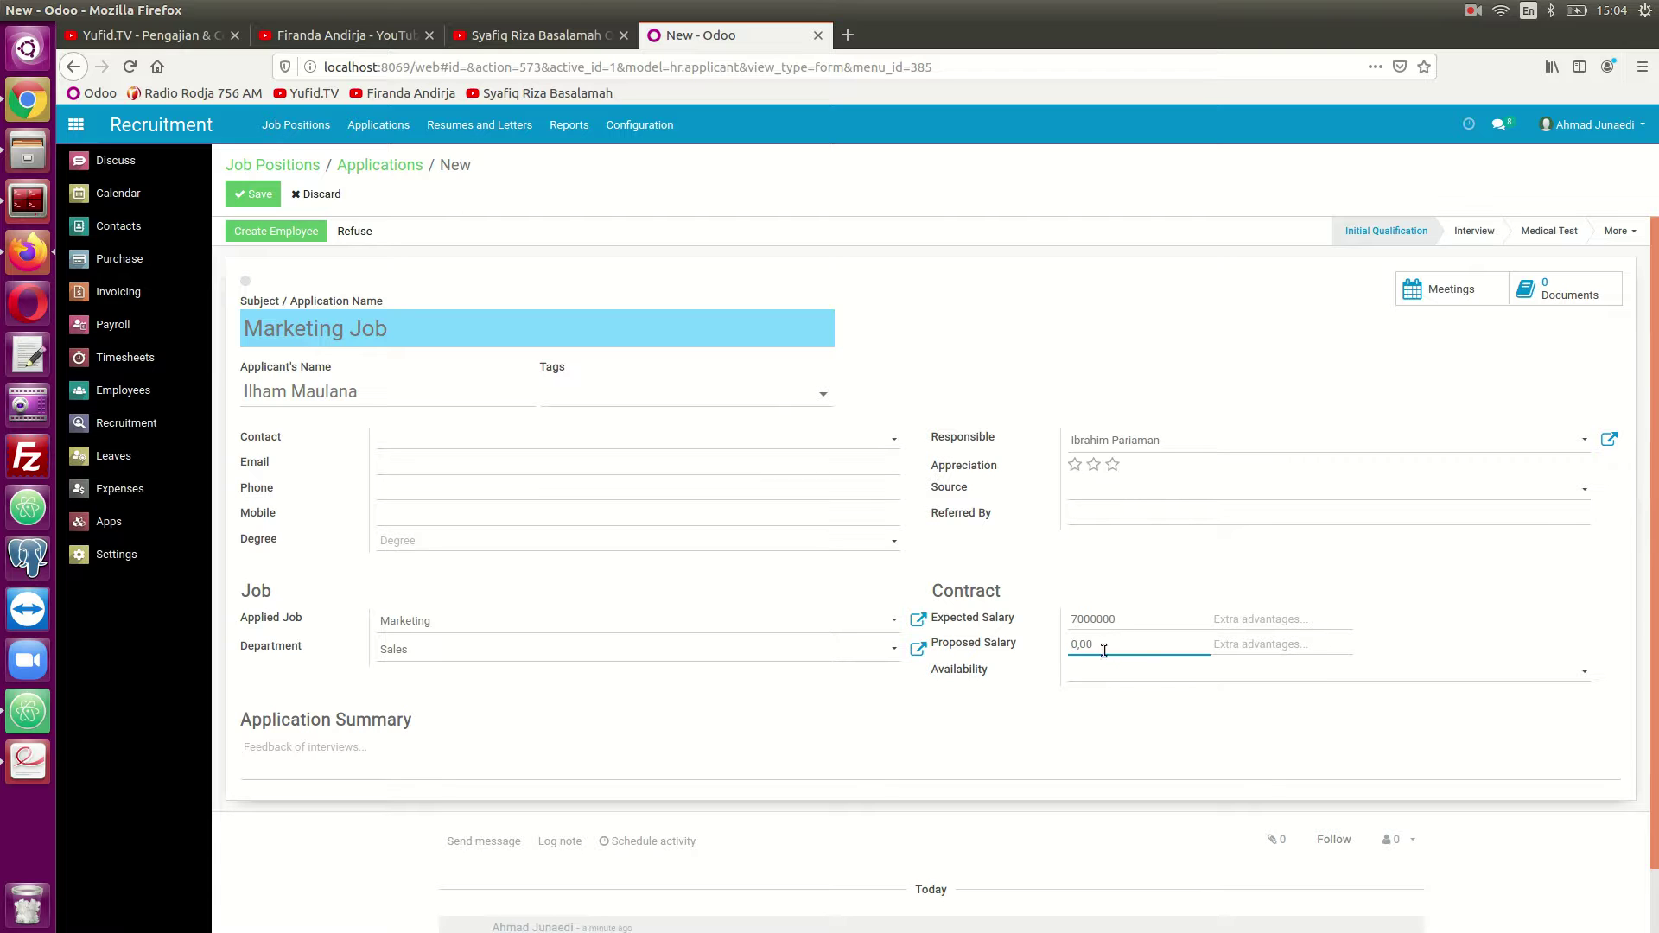
{"action": "left_click_drag", "start_coordinate": [1126, 644], "coordinate": [1070, 646]}
{"action": "type", "text": "5000000"}
{"action": "left_click", "coordinate": [1288, 562]}
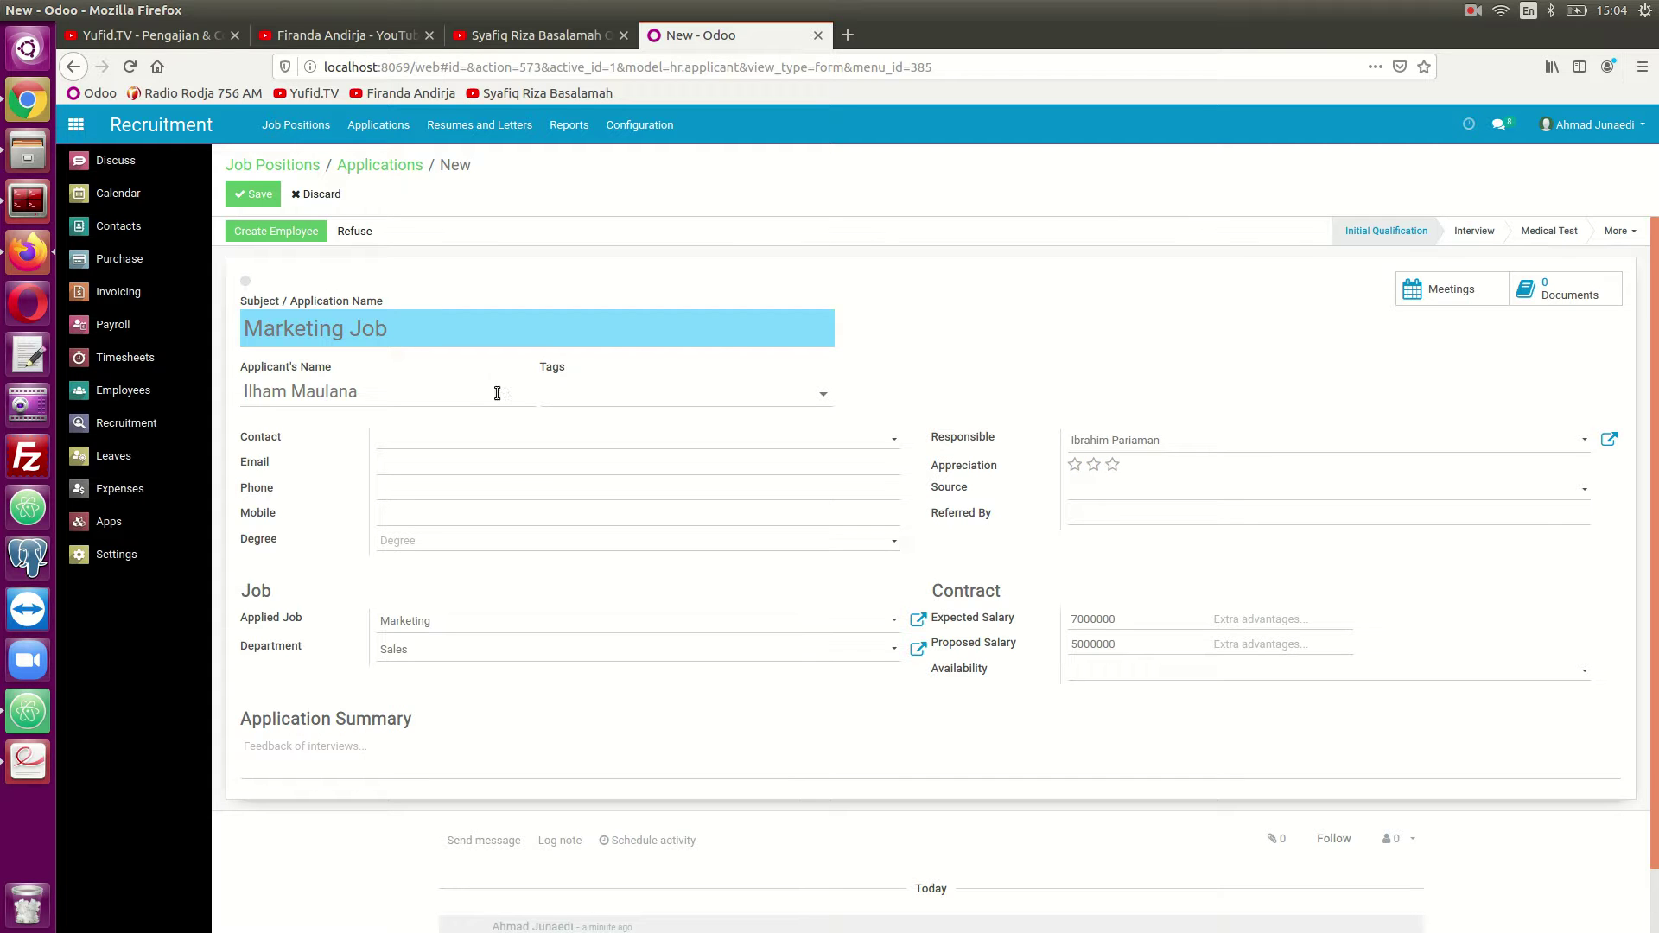
{"action": "left_click", "coordinate": [257, 193]}
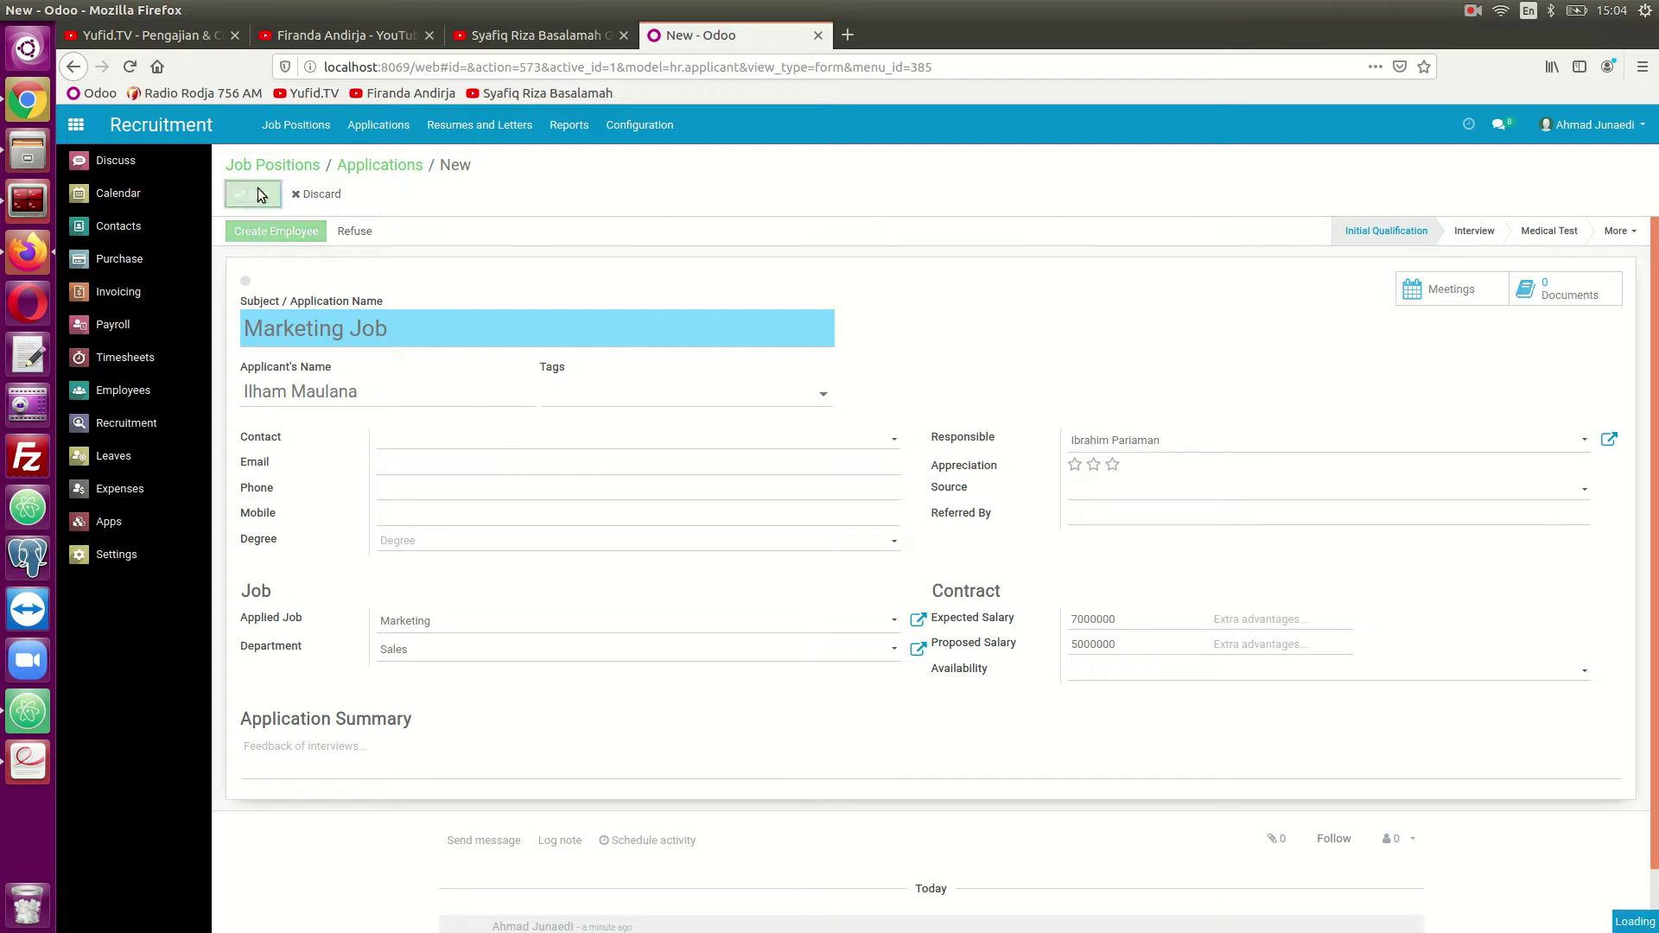
Open the Recruitment Stages list in a second browser tab, then return to the Marketing Job tab.
{"action": "left_click", "coordinate": [255, 195]}
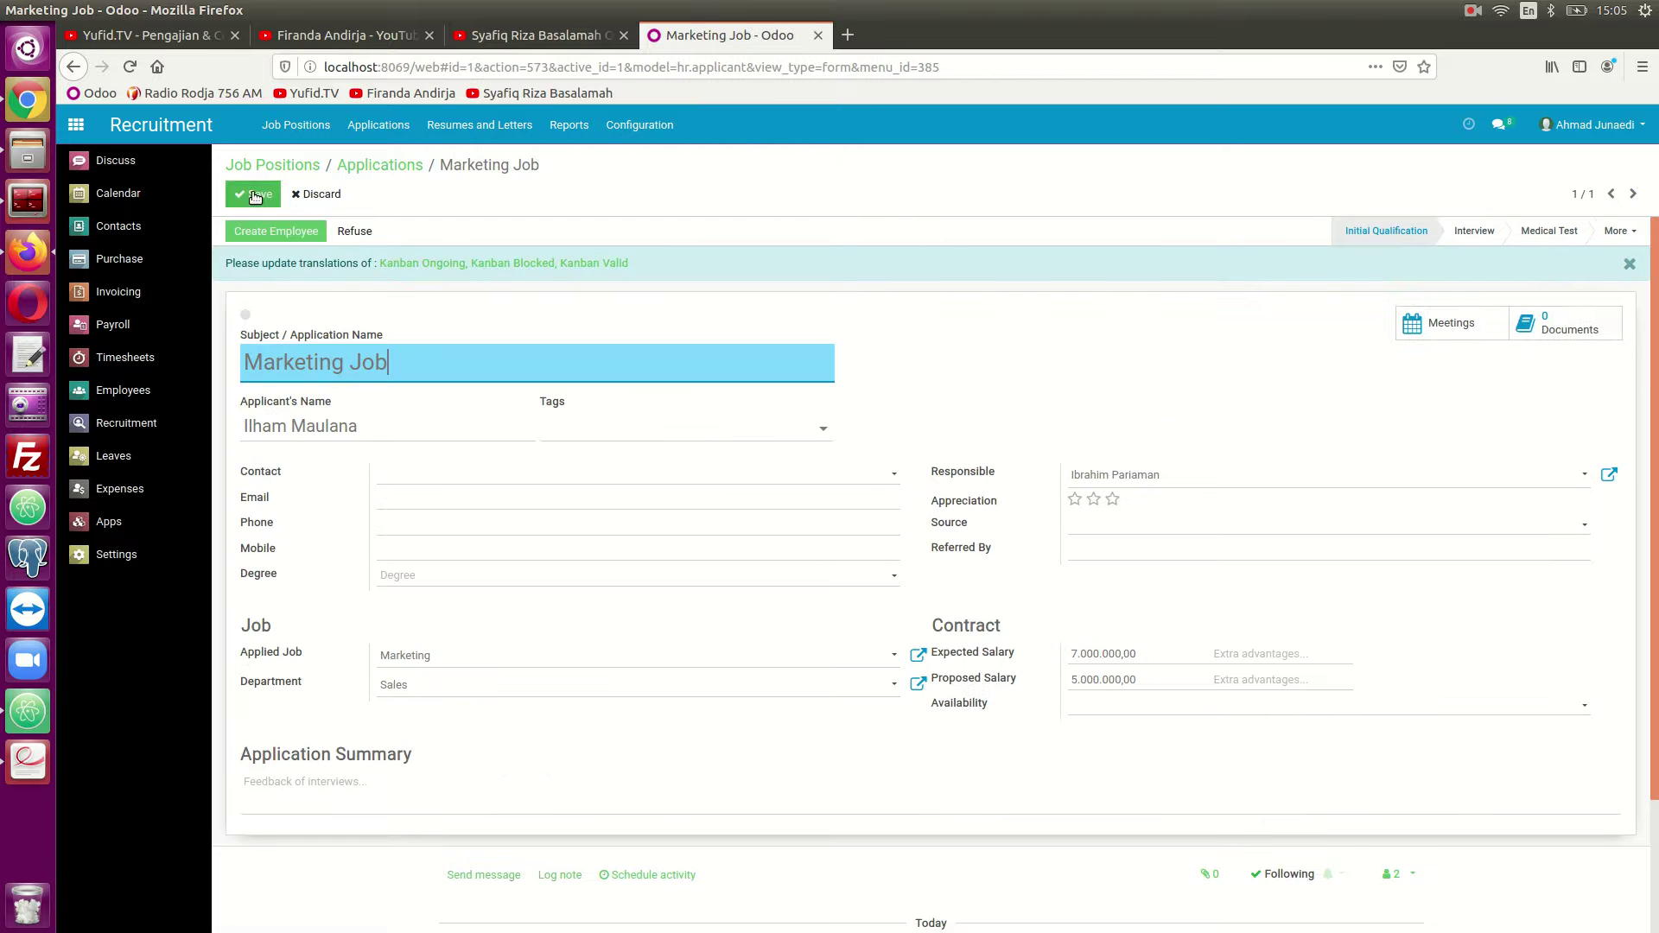
{"action": "scroll", "coordinate": [760, 701], "scroll_direction": "down", "scroll_amount": 1}
{"action": "scroll", "coordinate": [762, 704], "scroll_direction": "down", "scroll_amount": 1}
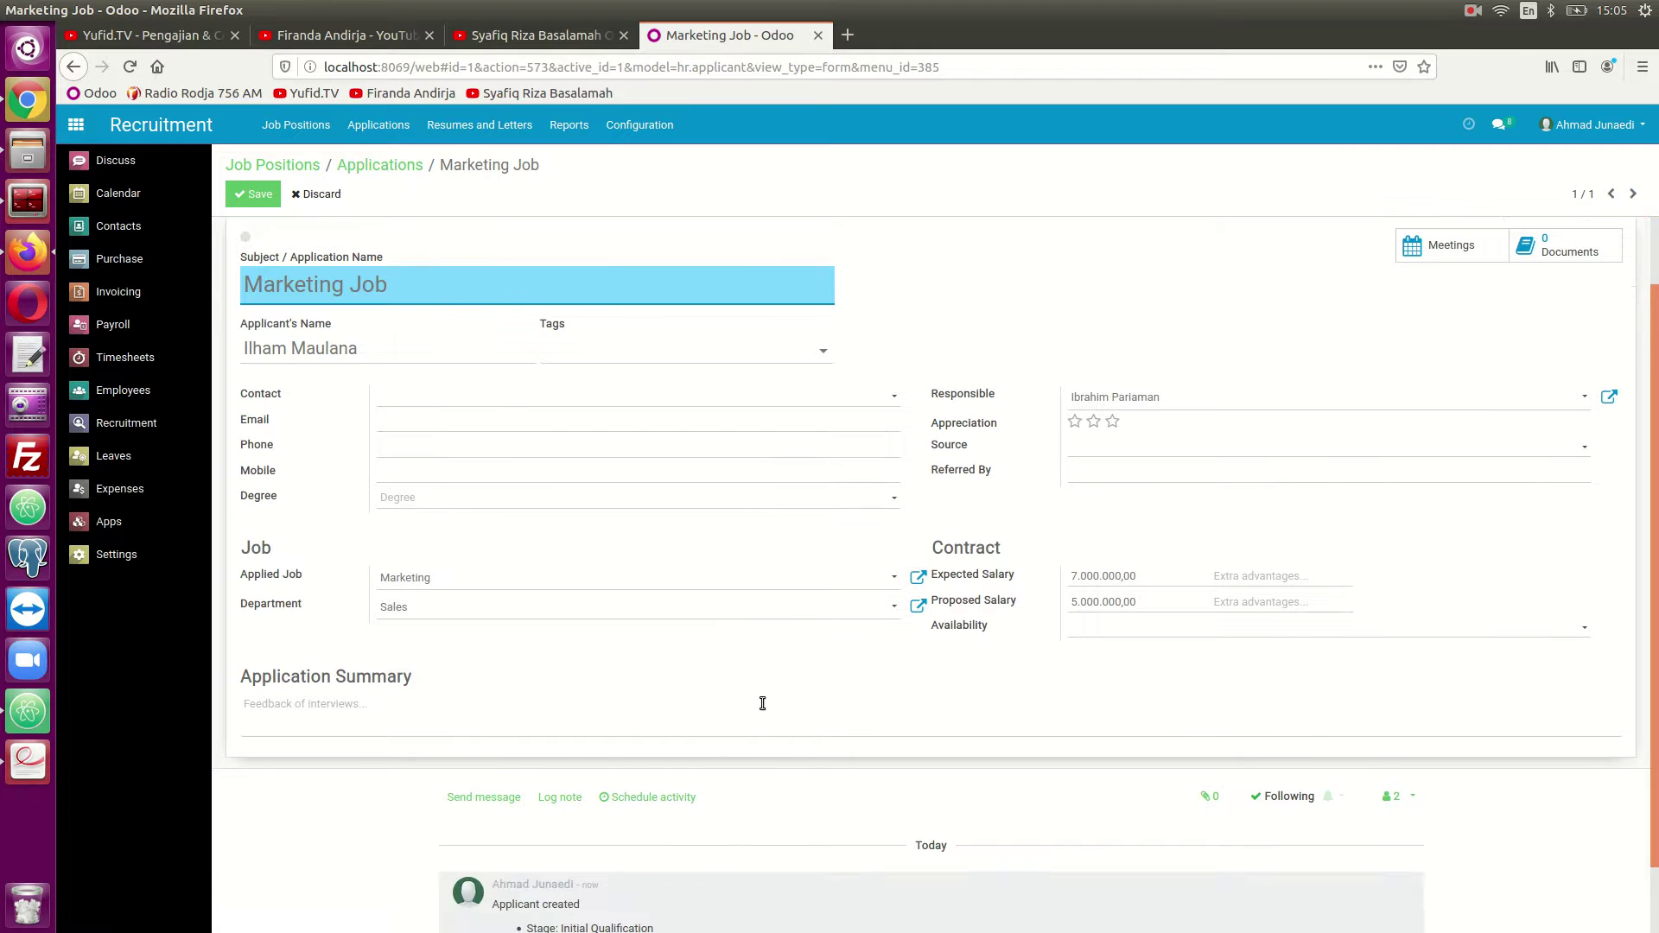
{"action": "middle_click", "coordinate": [400, 165]}
{"action": "left_click", "coordinate": [877, 35]}
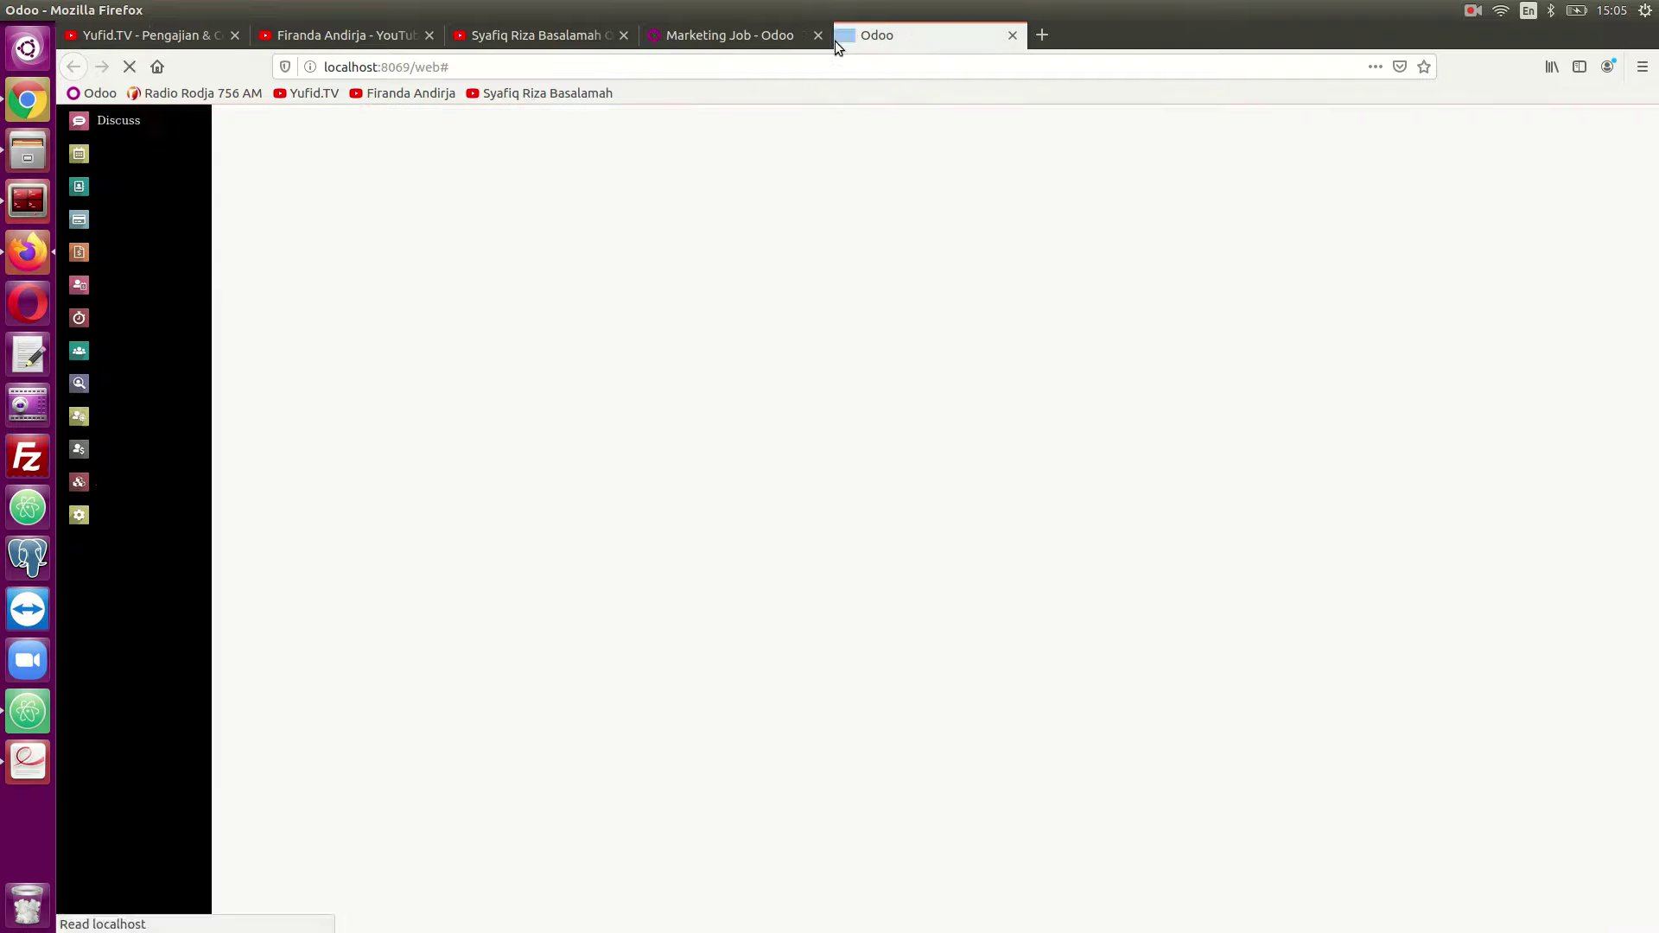
{"action": "left_click", "coordinate": [76, 124]}
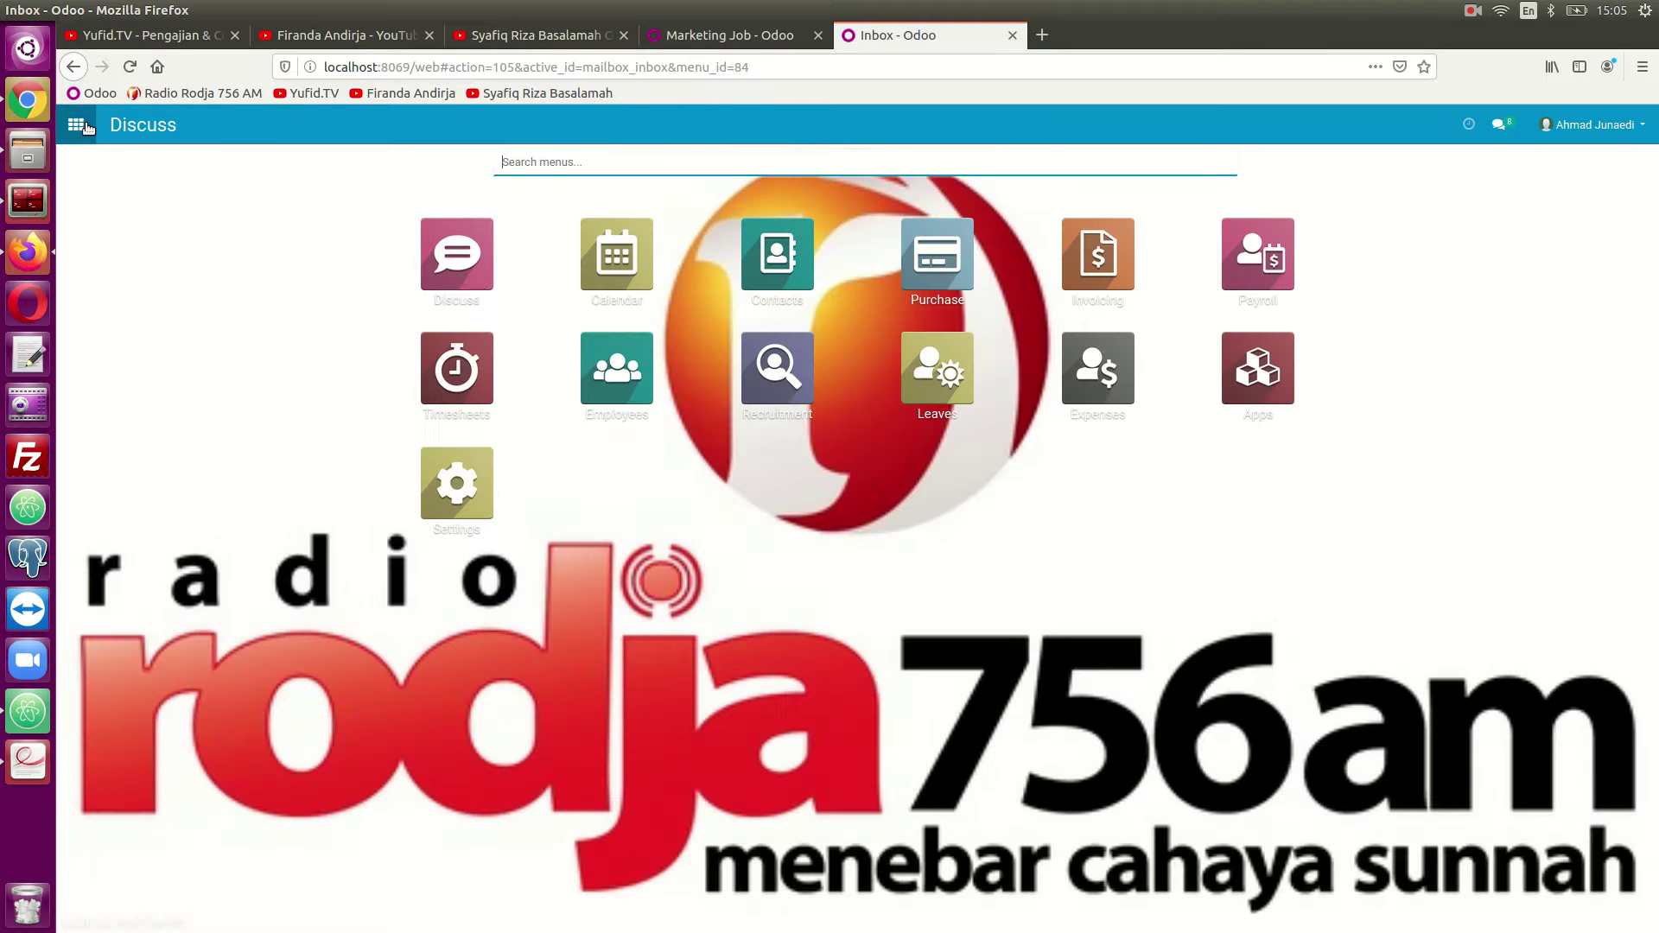
{"action": "left_click", "coordinate": [813, 384]}
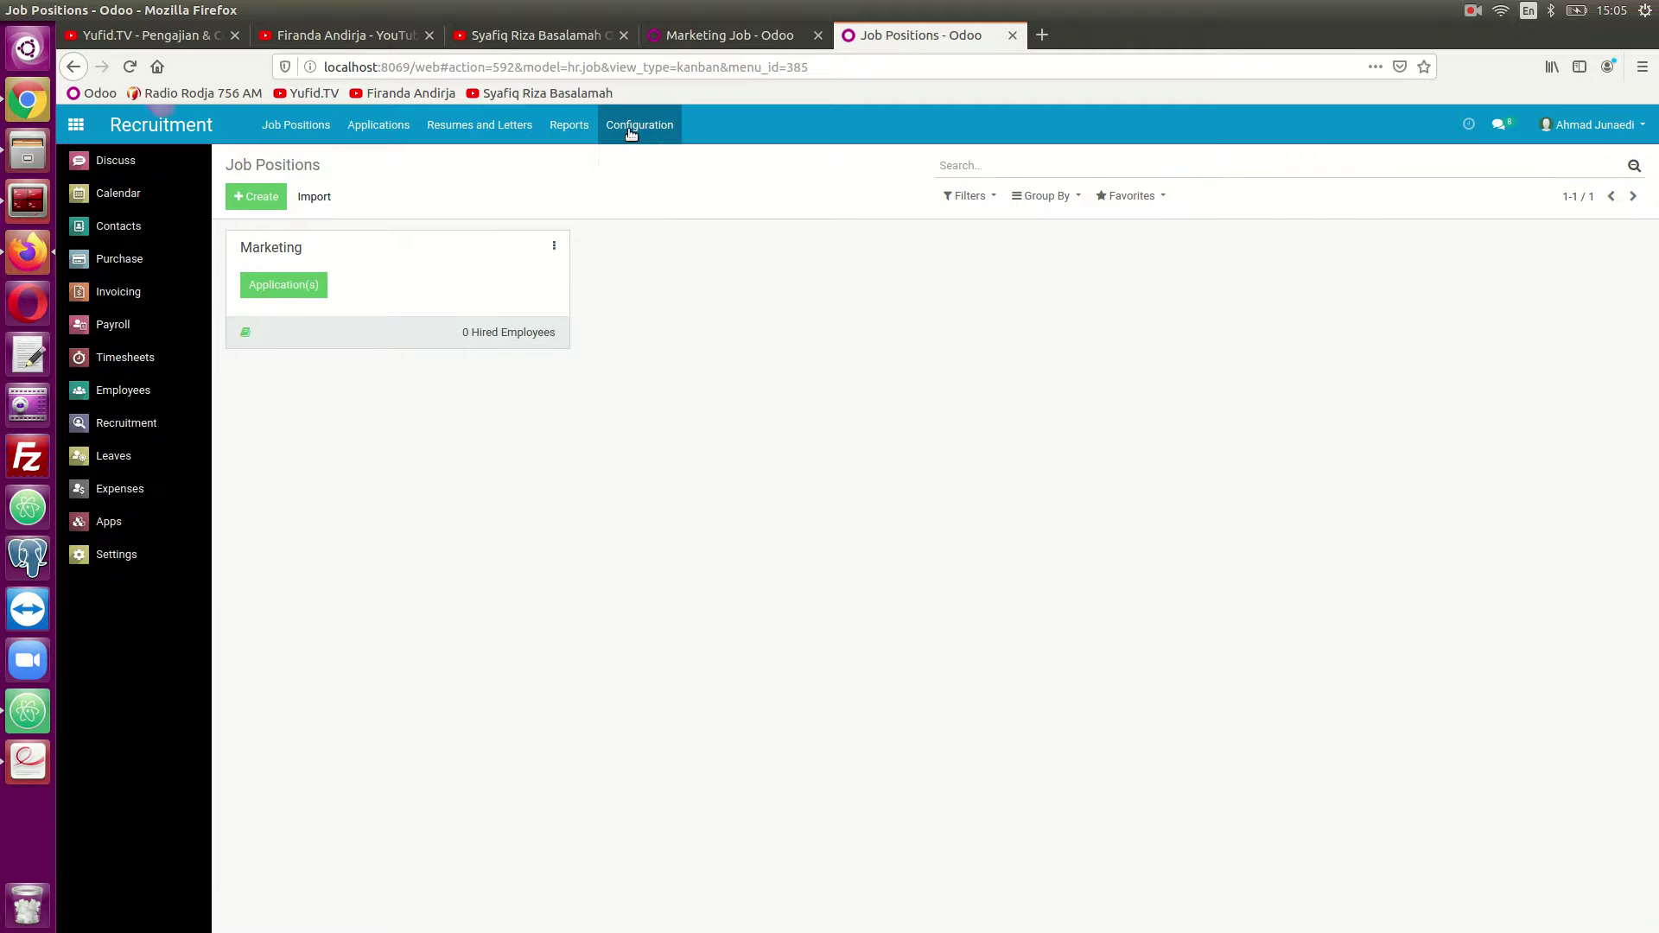
{"action": "left_click", "coordinate": [631, 125]}
{"action": "left_click", "coordinate": [643, 184]}
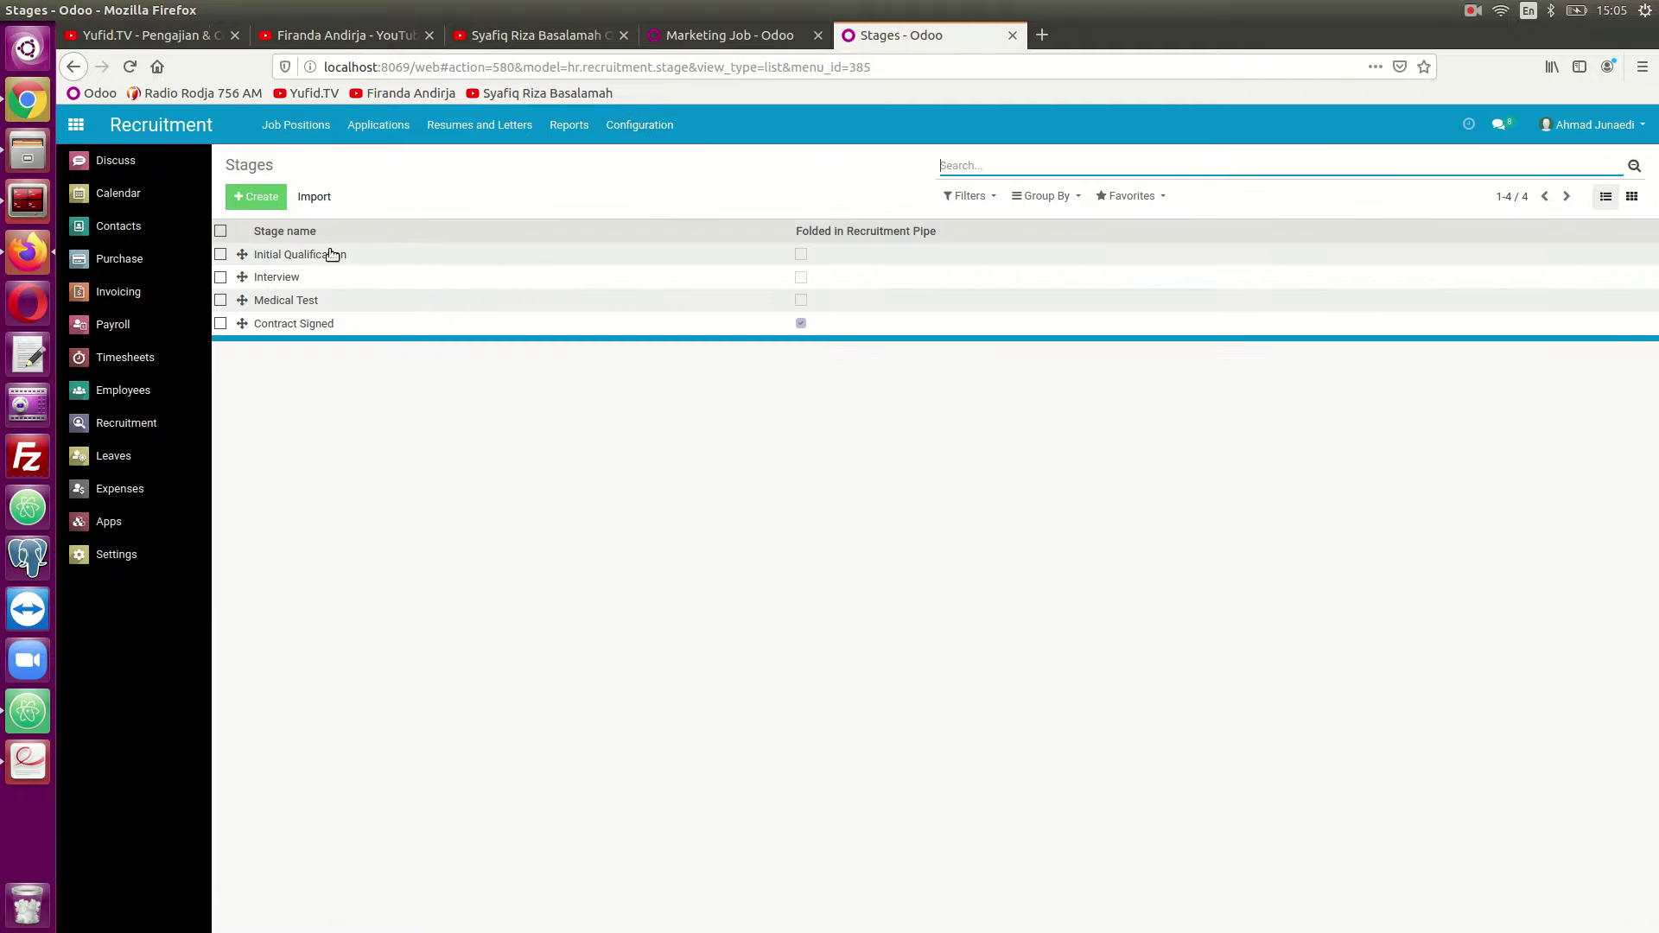
{"action": "left_click", "coordinate": [729, 35]}
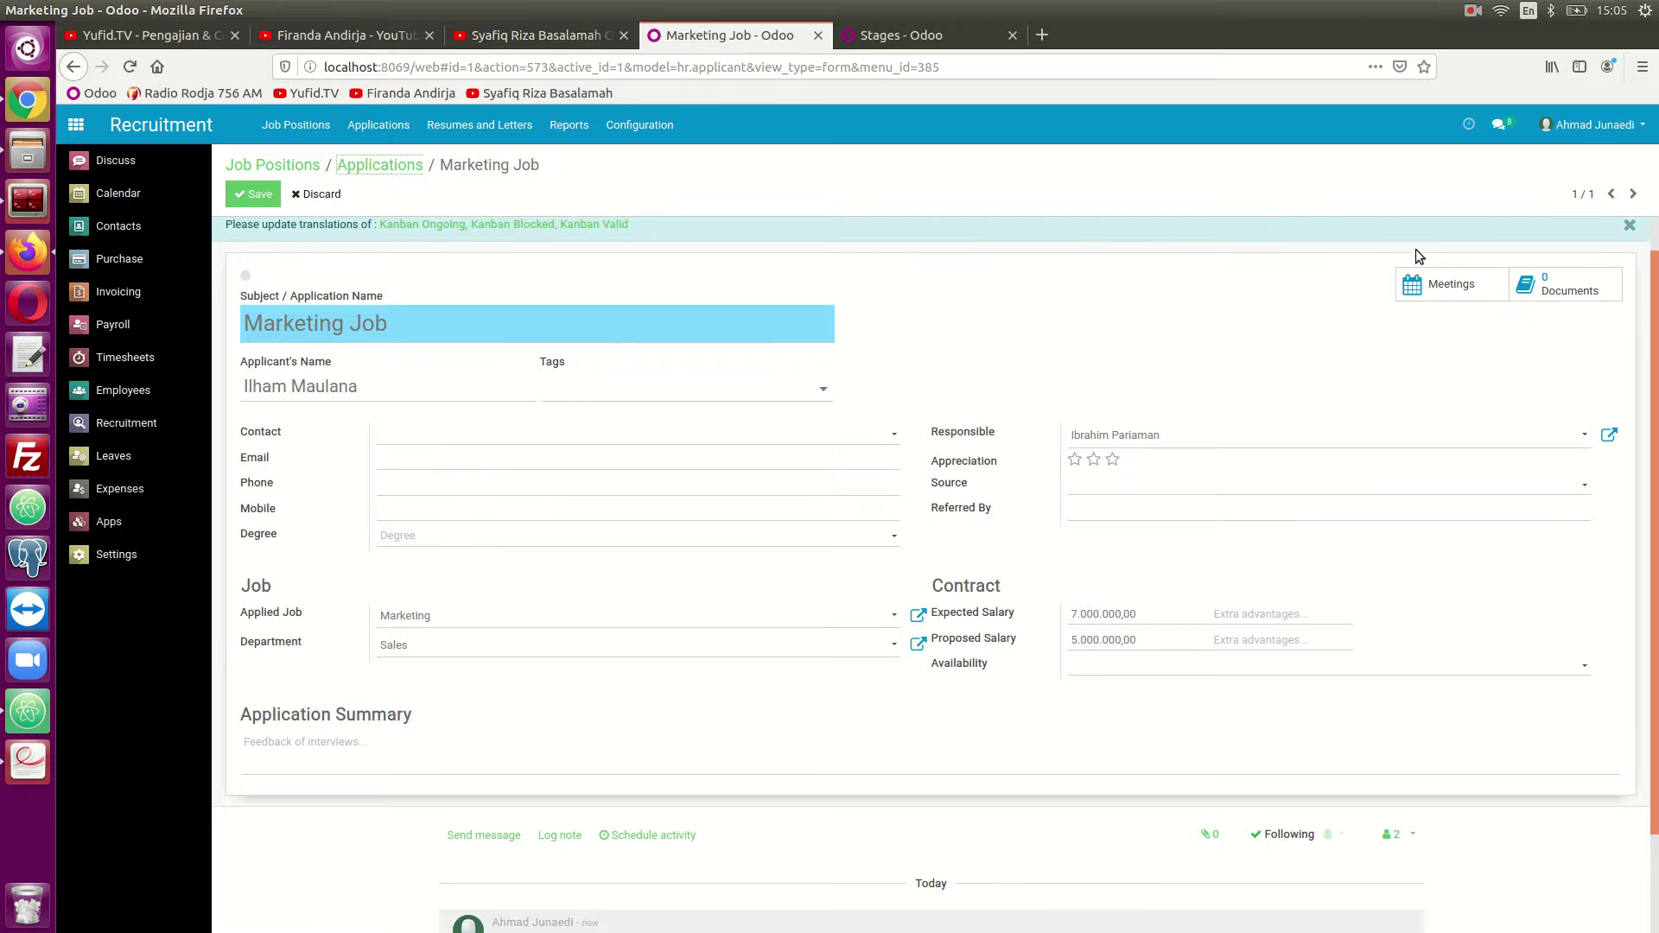
Schedule a Meeting activity for the applicant with summary 'Interview'.
{"action": "scroll", "coordinate": [605, 781], "scroll_direction": "down", "scroll_amount": 2}
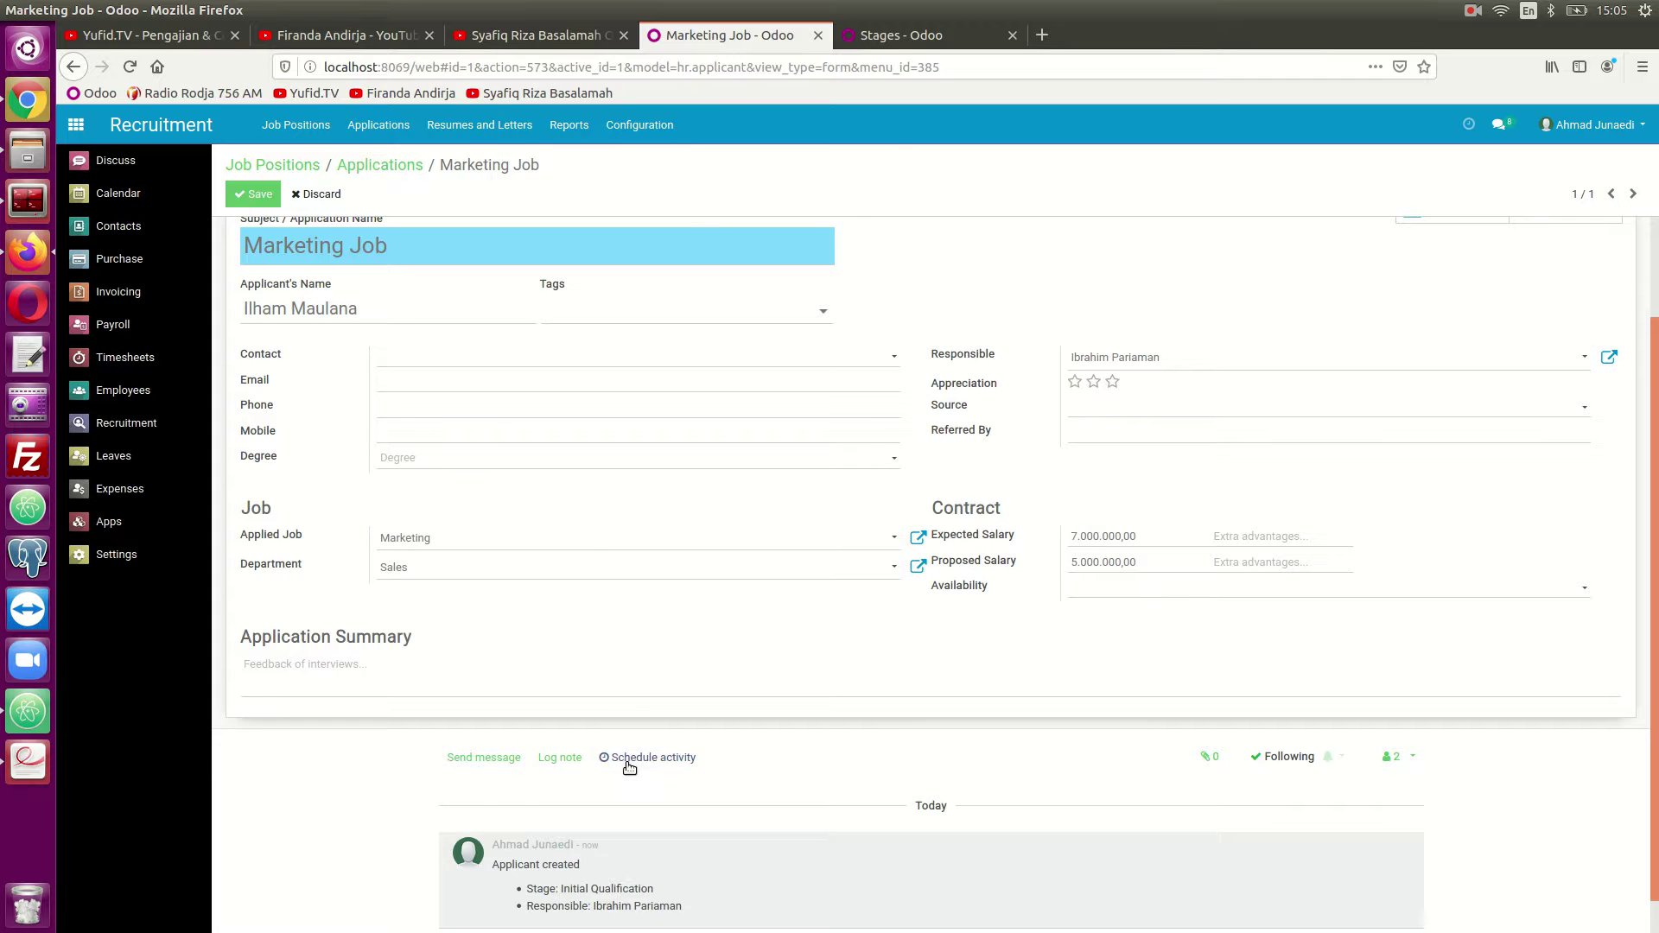
{"action": "left_click", "coordinate": [634, 757]}
{"action": "left_click", "coordinate": [624, 217]}
{"action": "left_click", "coordinate": [625, 285]}
{"action": "left_click", "coordinate": [624, 239]}
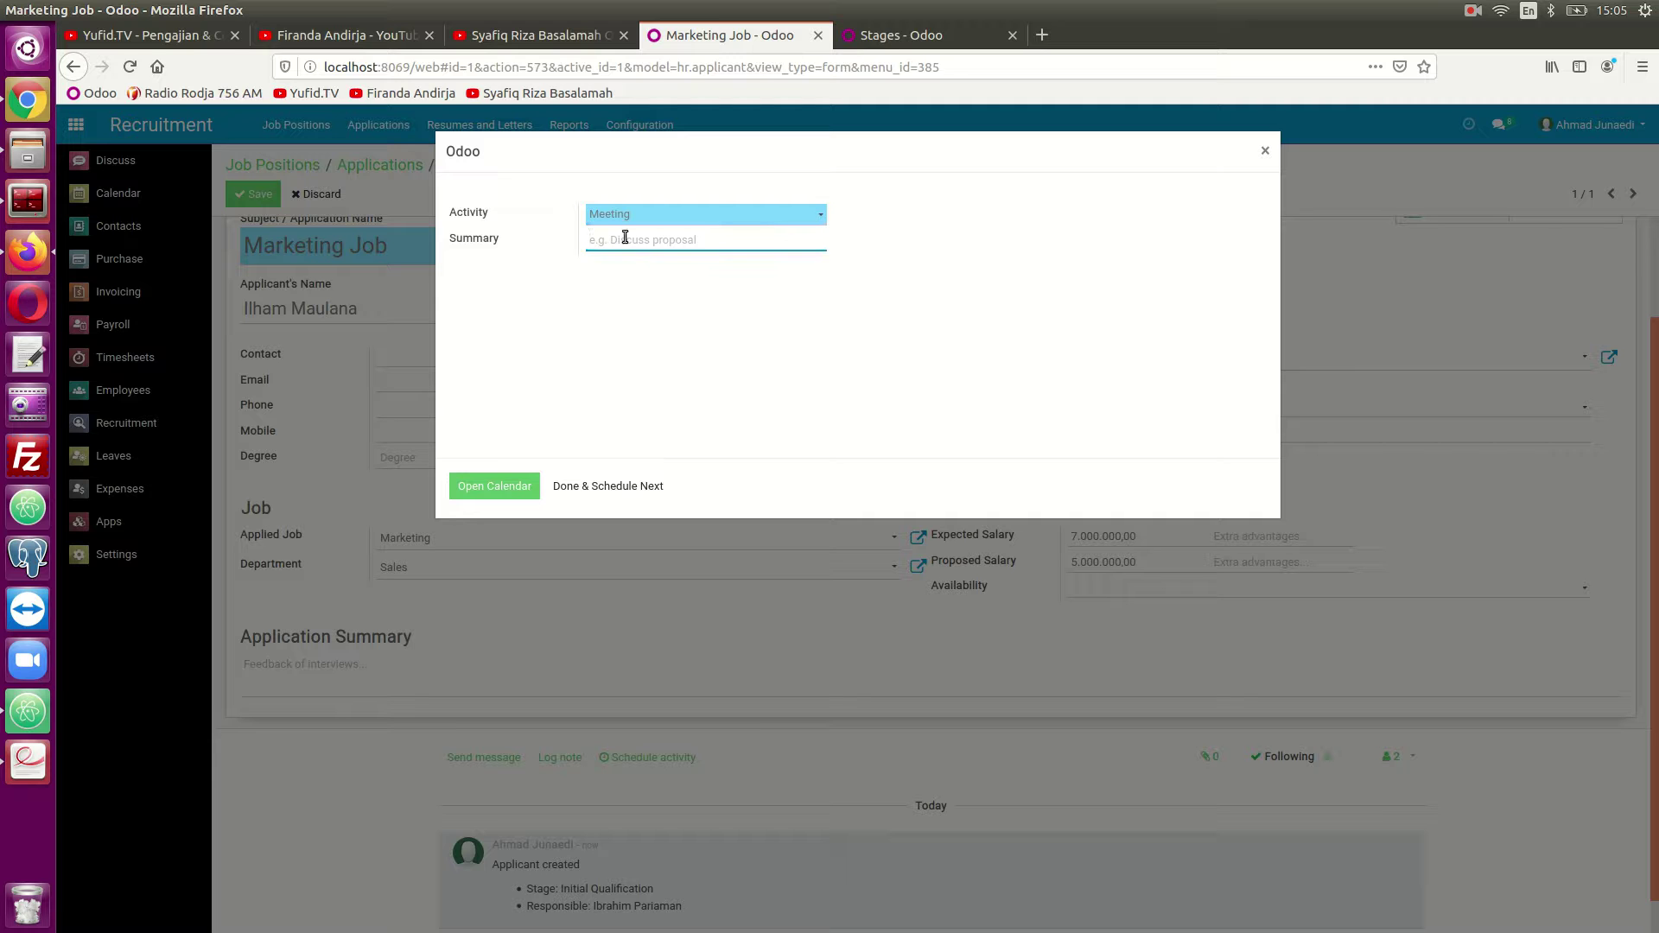
{"action": "type", "text": "Interview"}
Book the Interview meeting on 30 April in the month calendar and return to the application.
{"action": "left_click", "coordinate": [507, 483]}
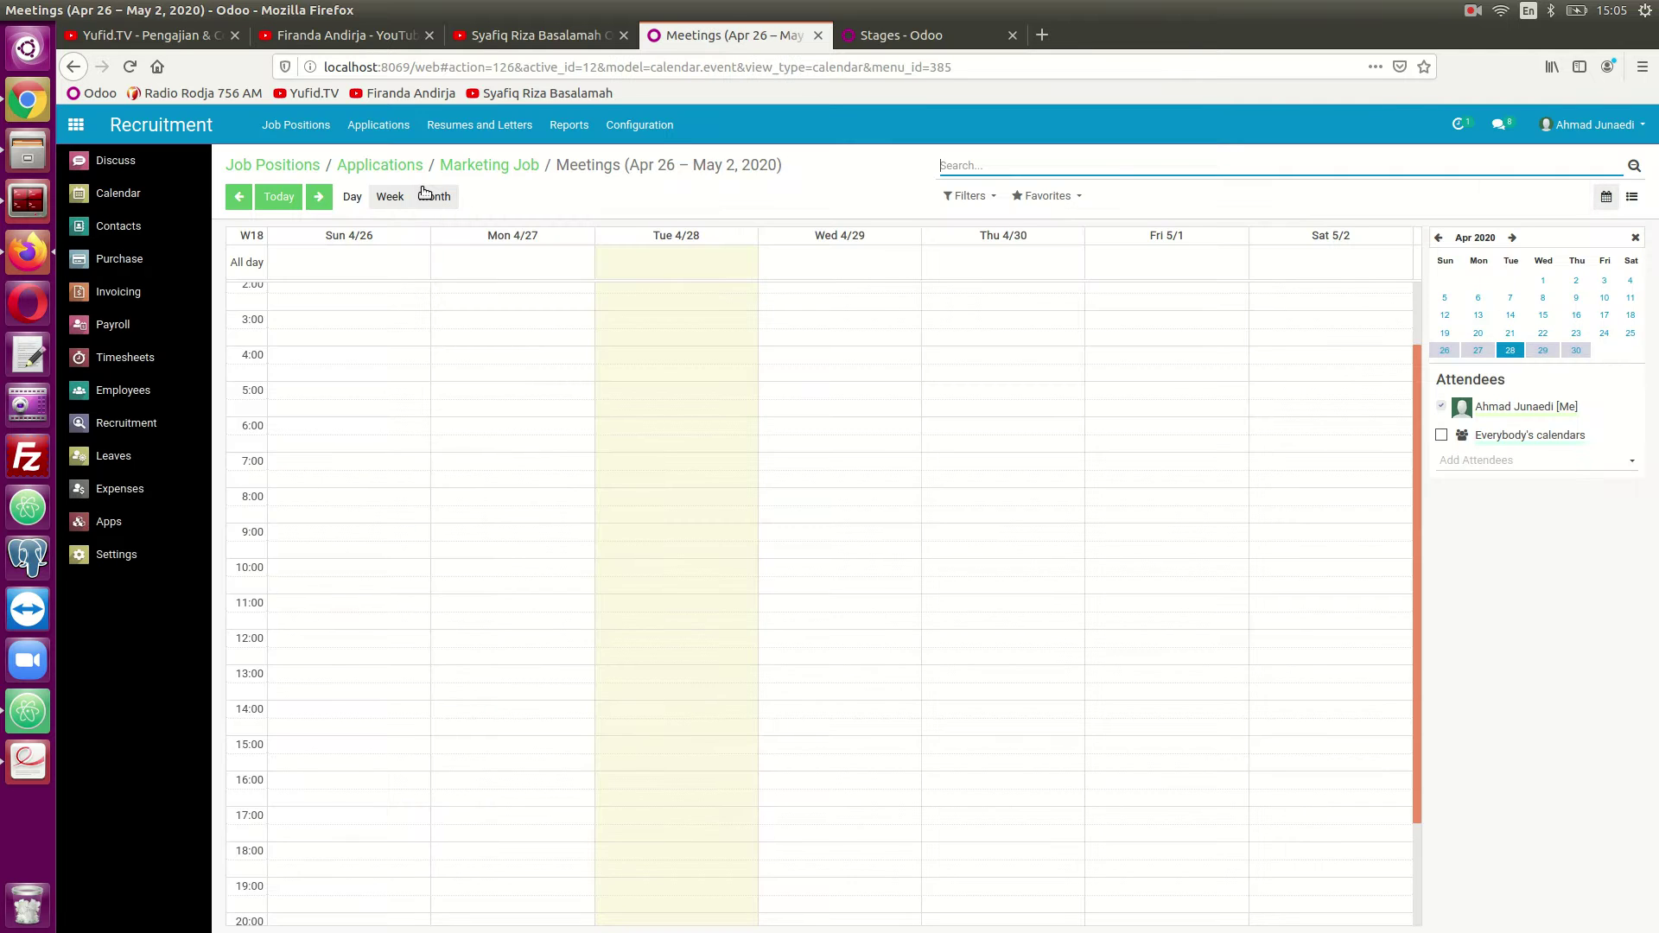
{"action": "left_click", "coordinate": [433, 196]}
{"action": "left_click", "coordinate": [1004, 743]}
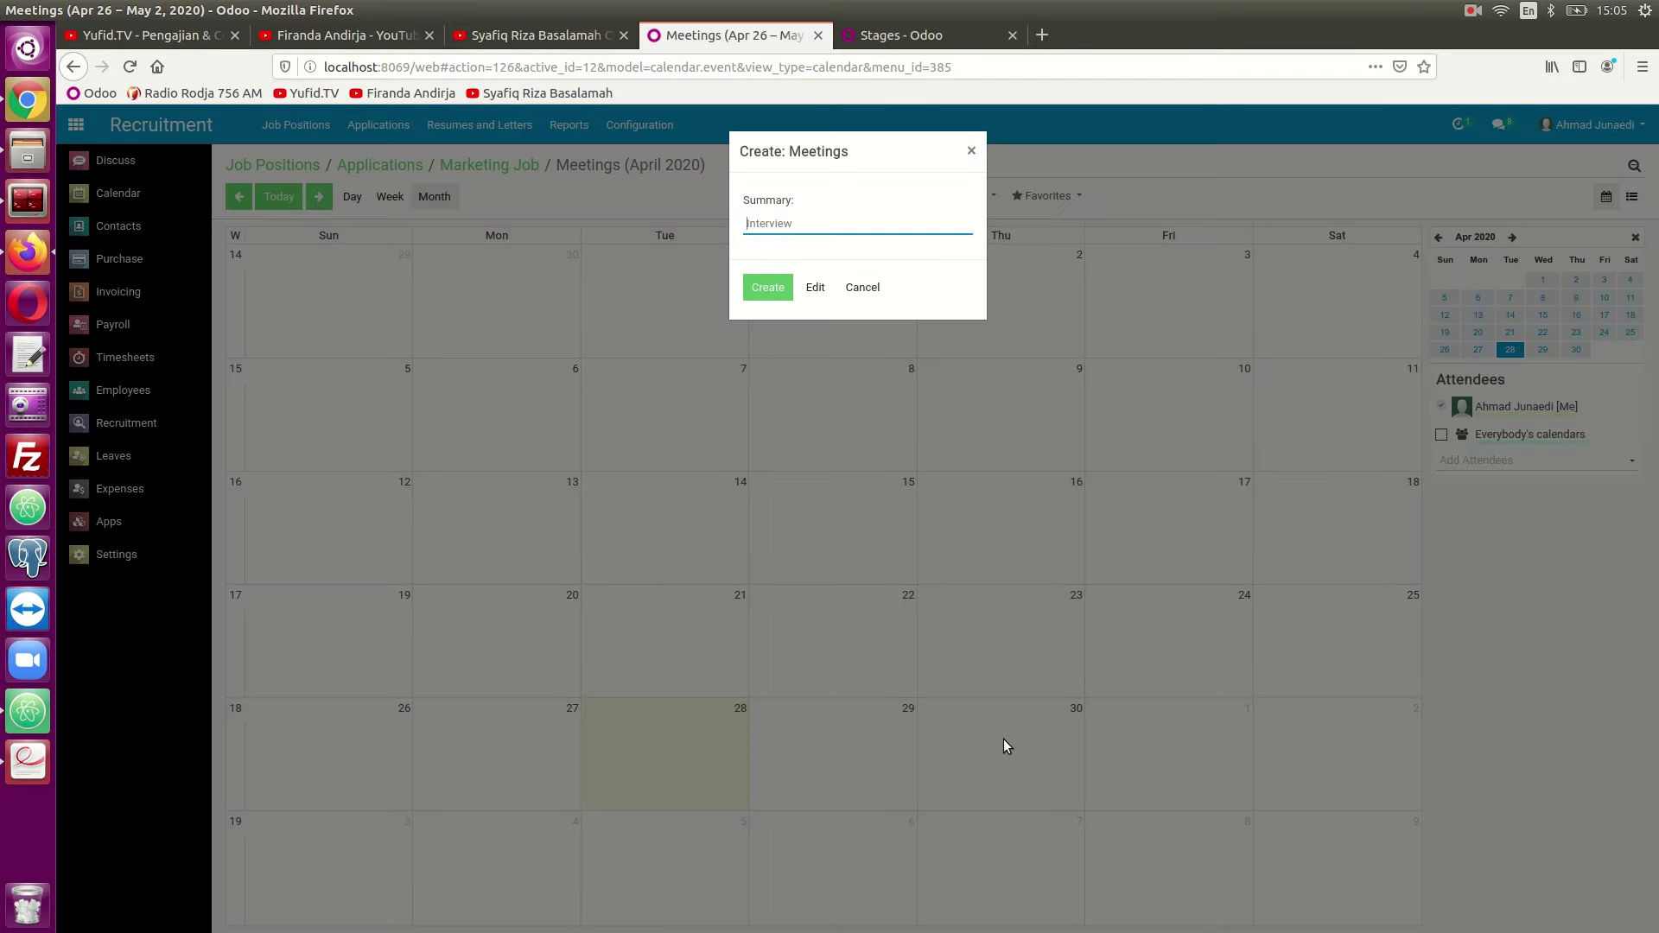
{"action": "left_click", "coordinate": [776, 290]}
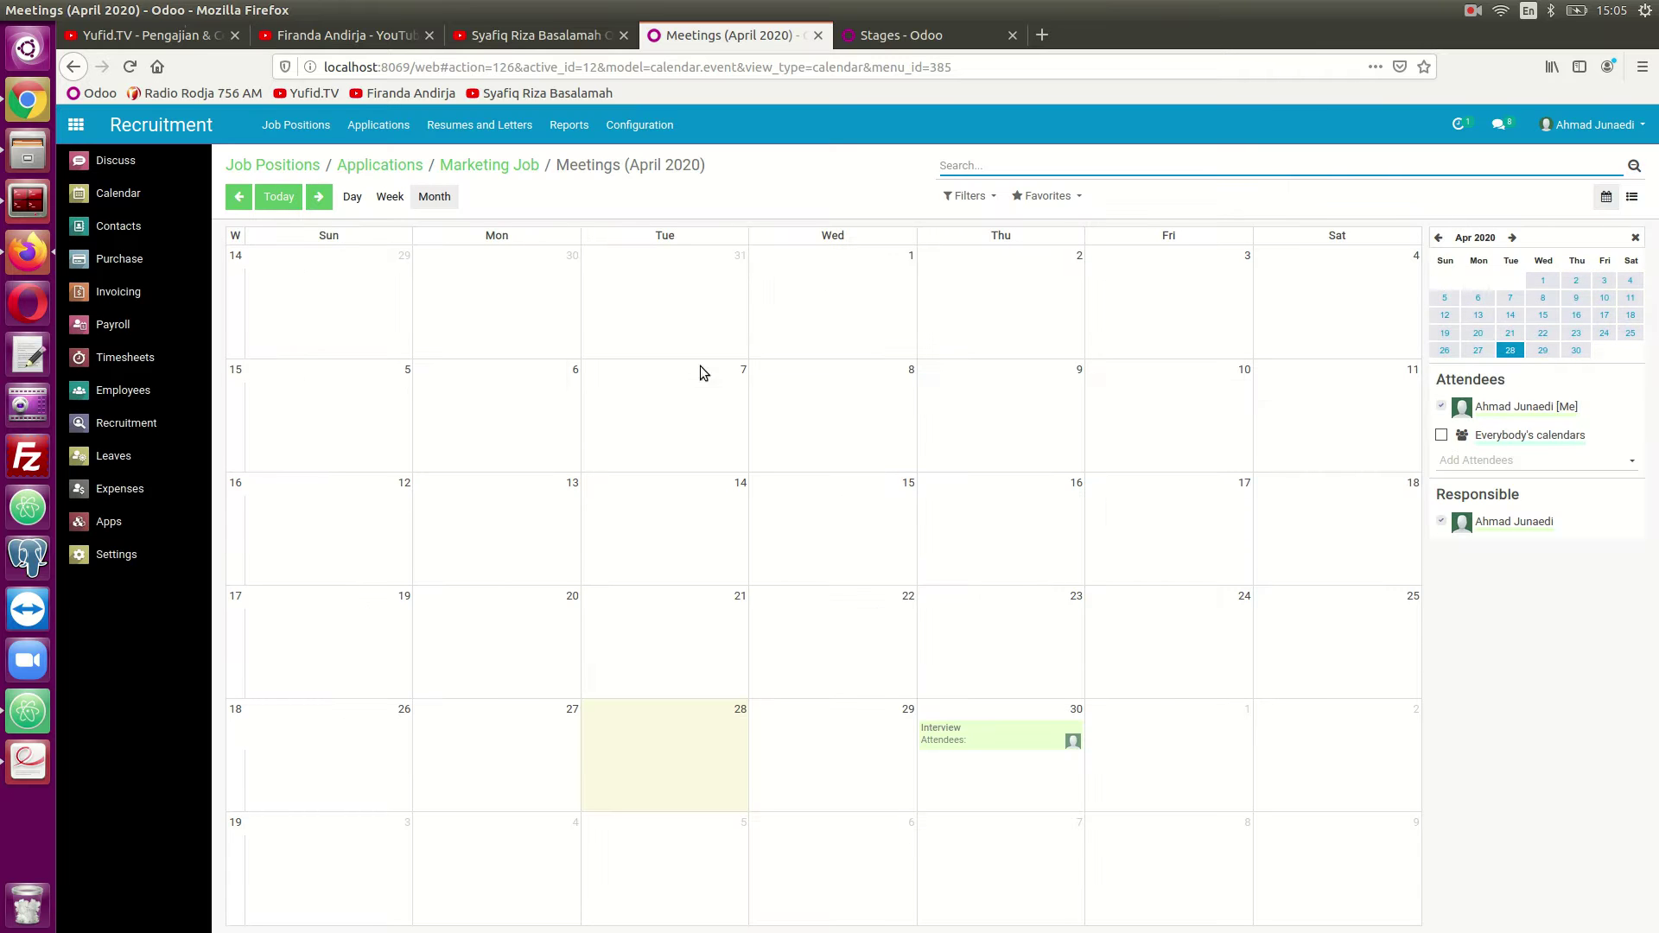
{"action": "left_click", "coordinate": [523, 166]}
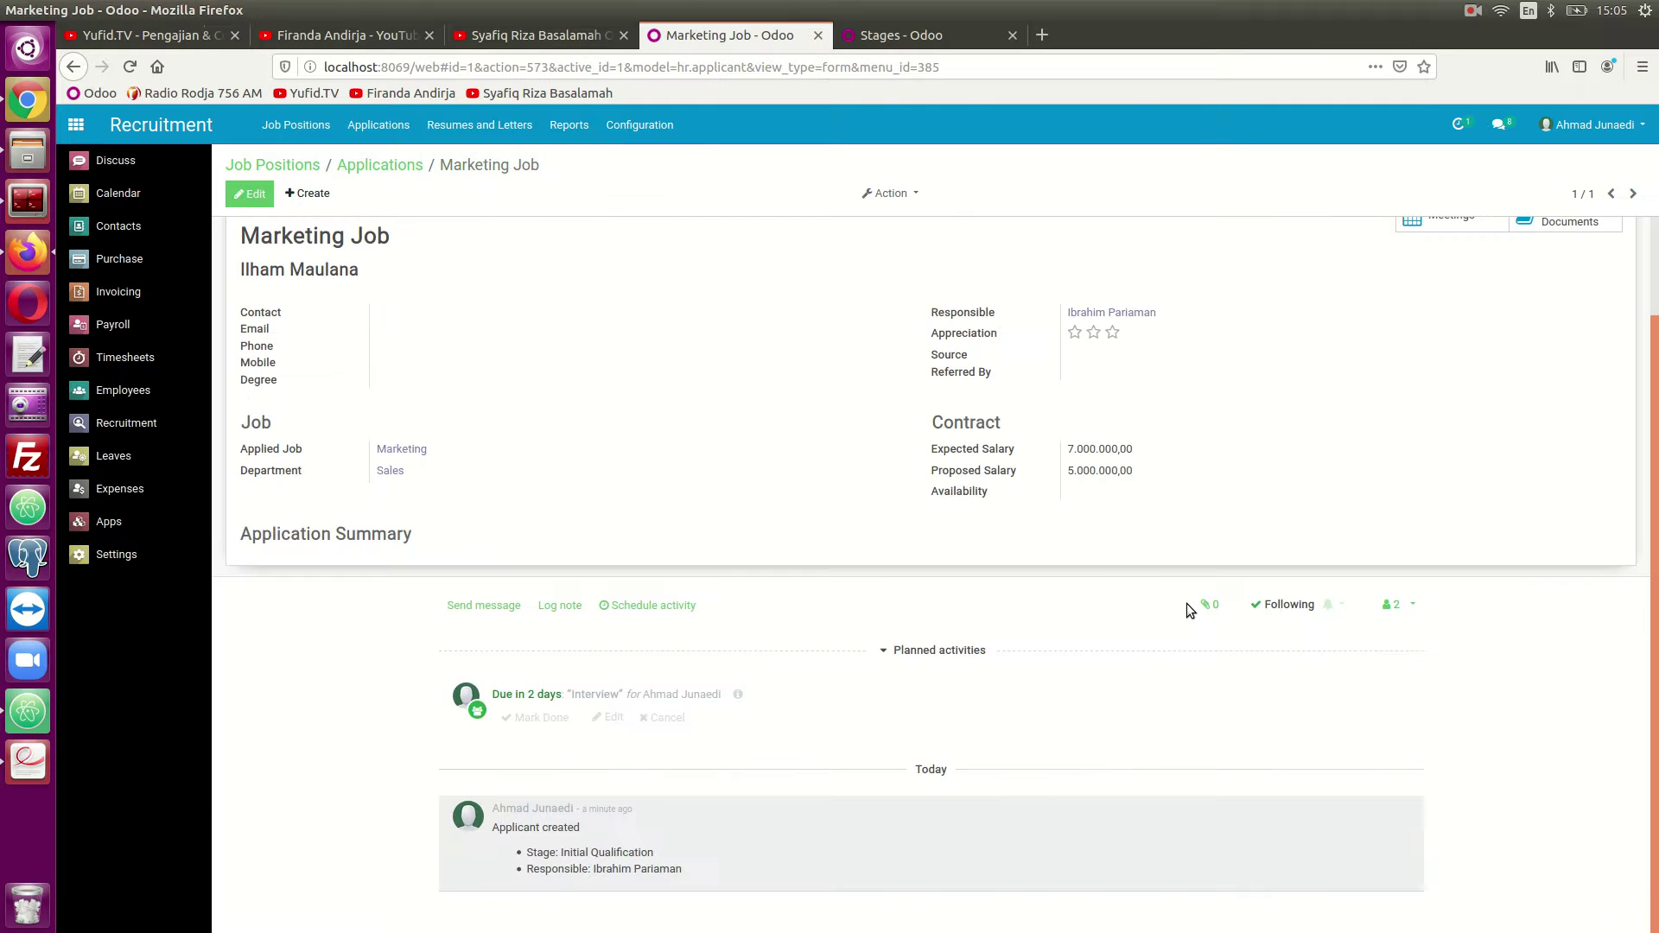
Return to the Marketing applications kanban board.
{"action": "scroll", "coordinate": [1175, 604], "scroll_direction": "up", "scroll_amount": 2}
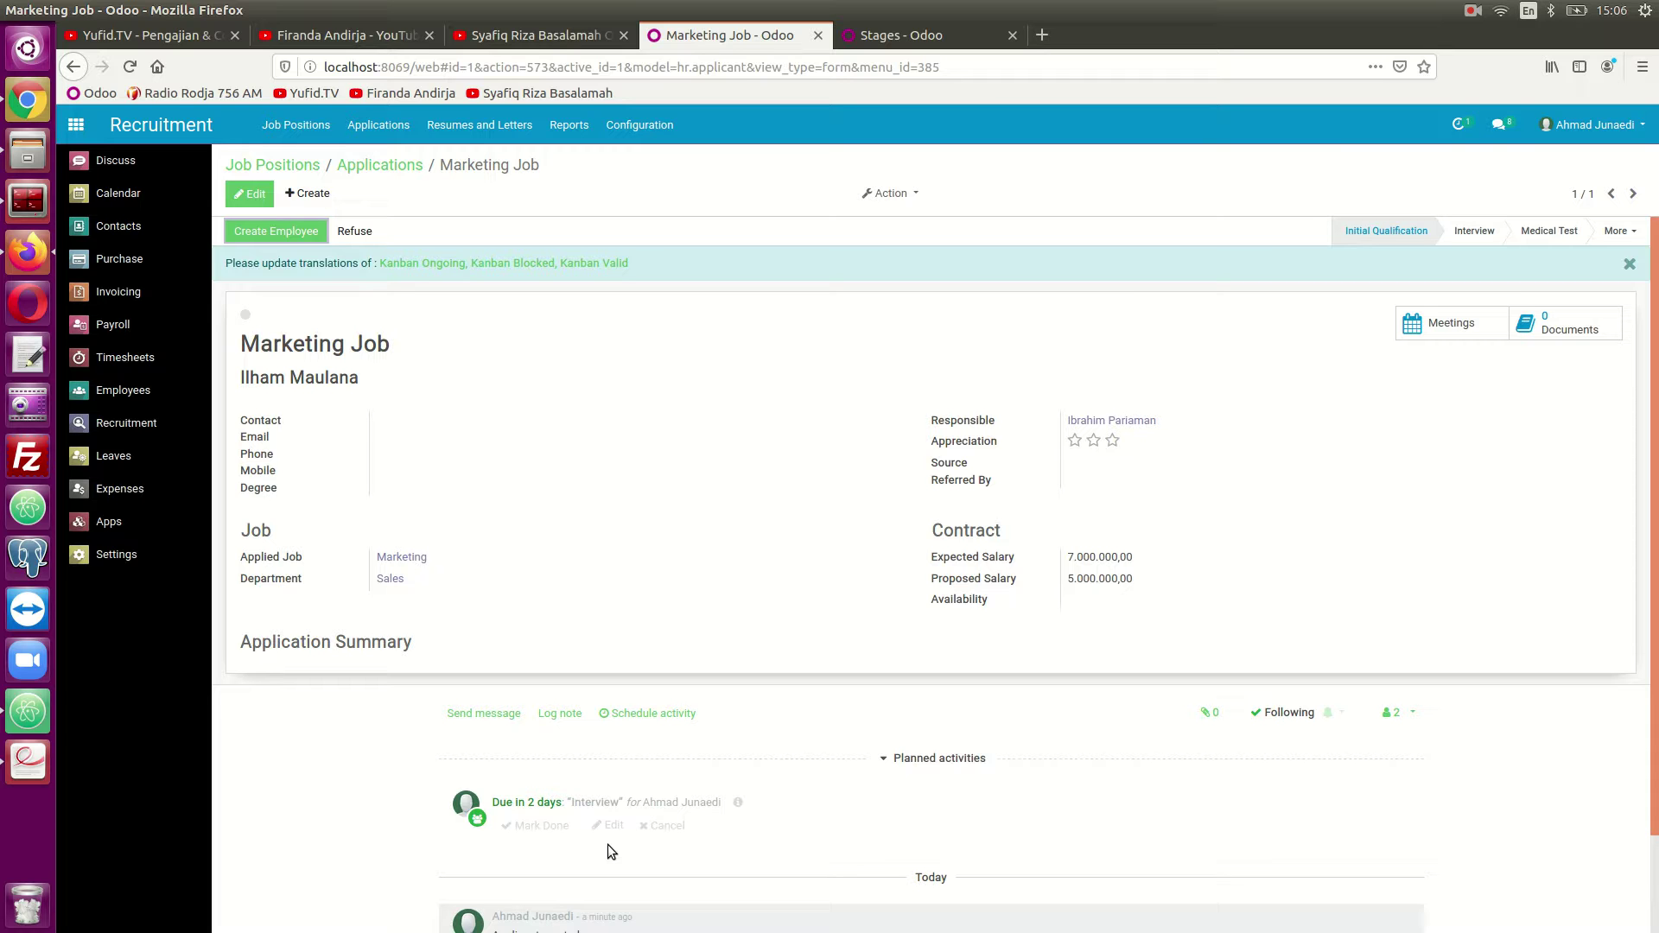
{"action": "left_click", "coordinate": [381, 165]}
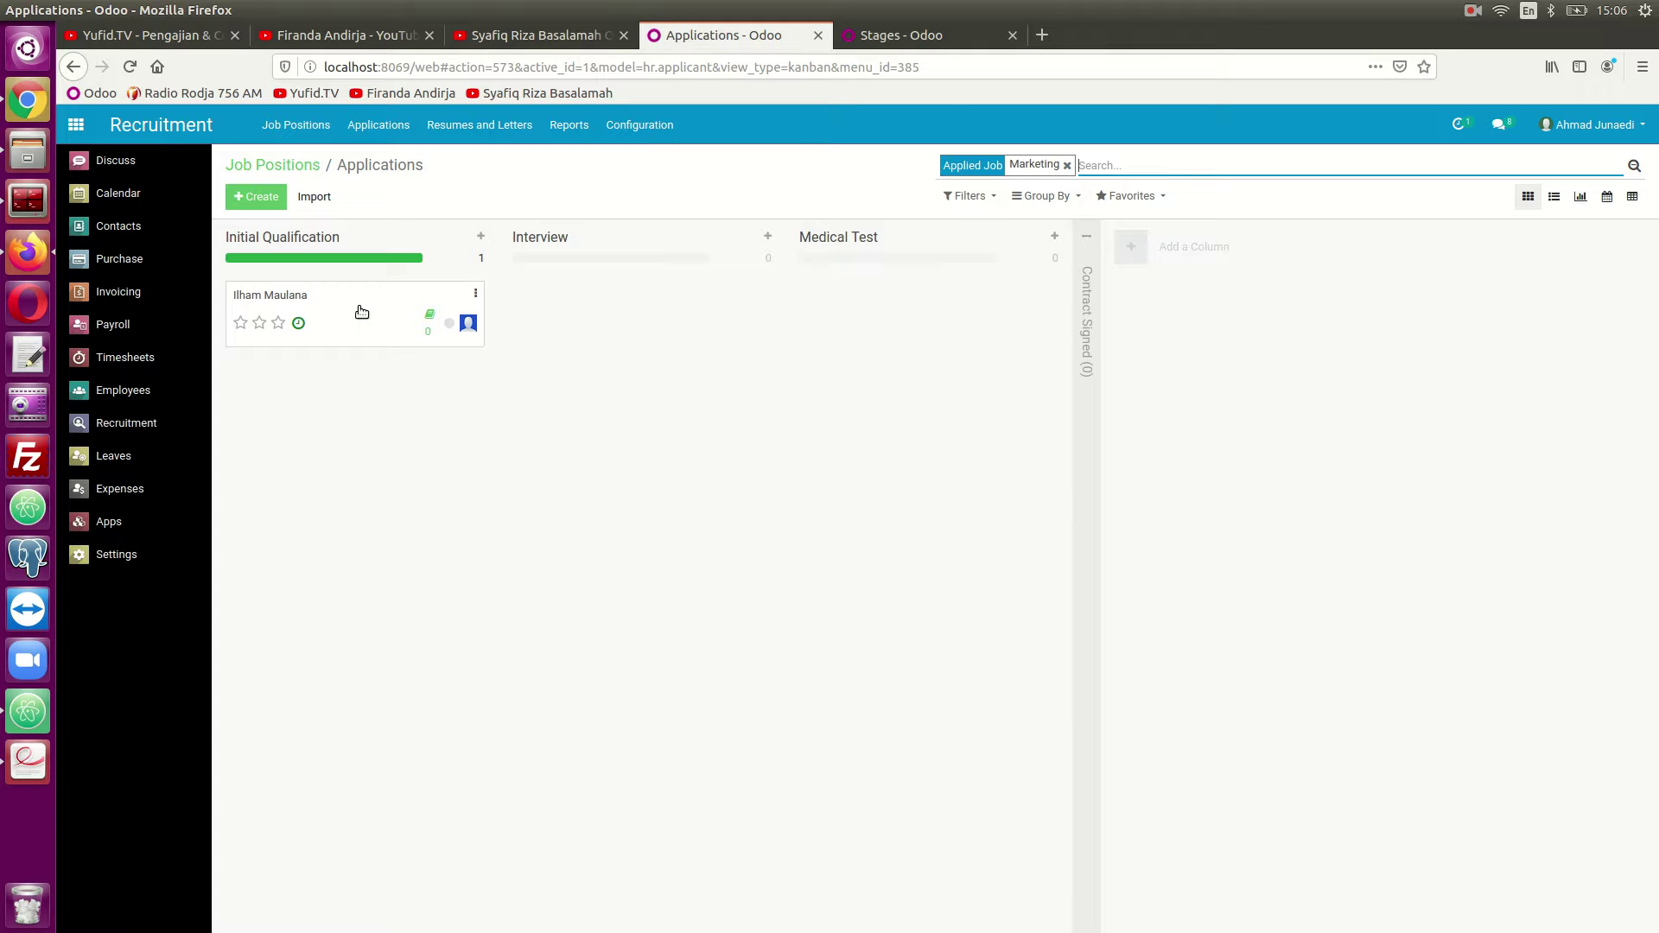
Drag the applicant's card into Interview, colour it light blue, and open the application.
{"action": "left_click_drag", "start_coordinate": [361, 311], "coordinate": [609, 313]}
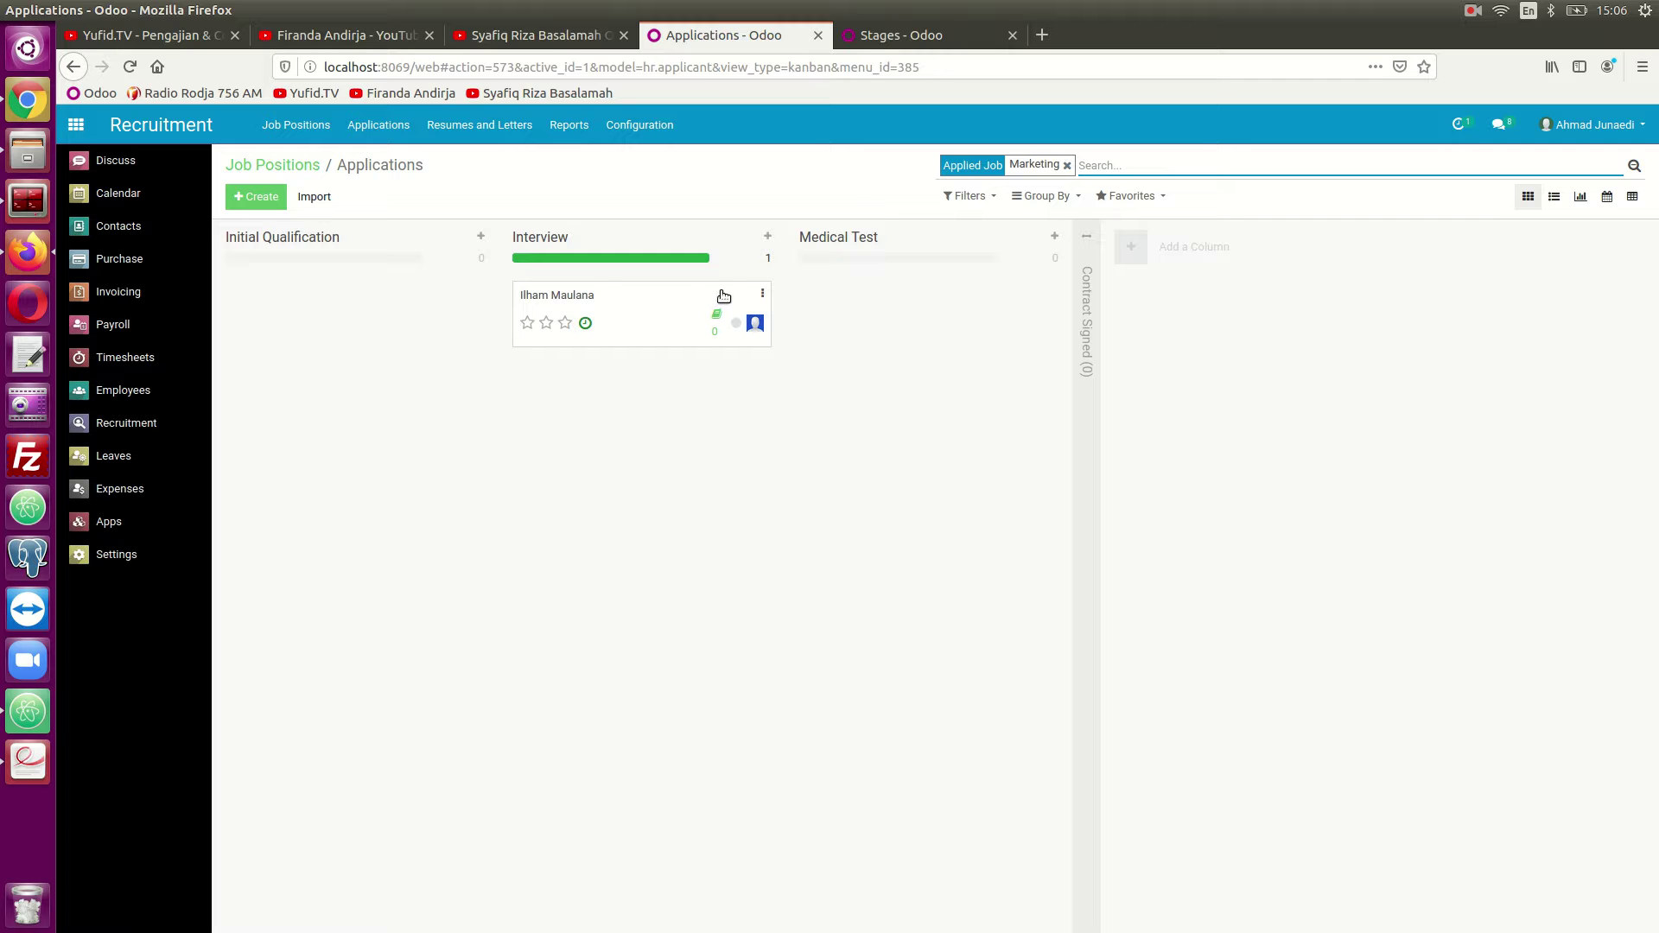
{"action": "left_click", "coordinate": [763, 293]}
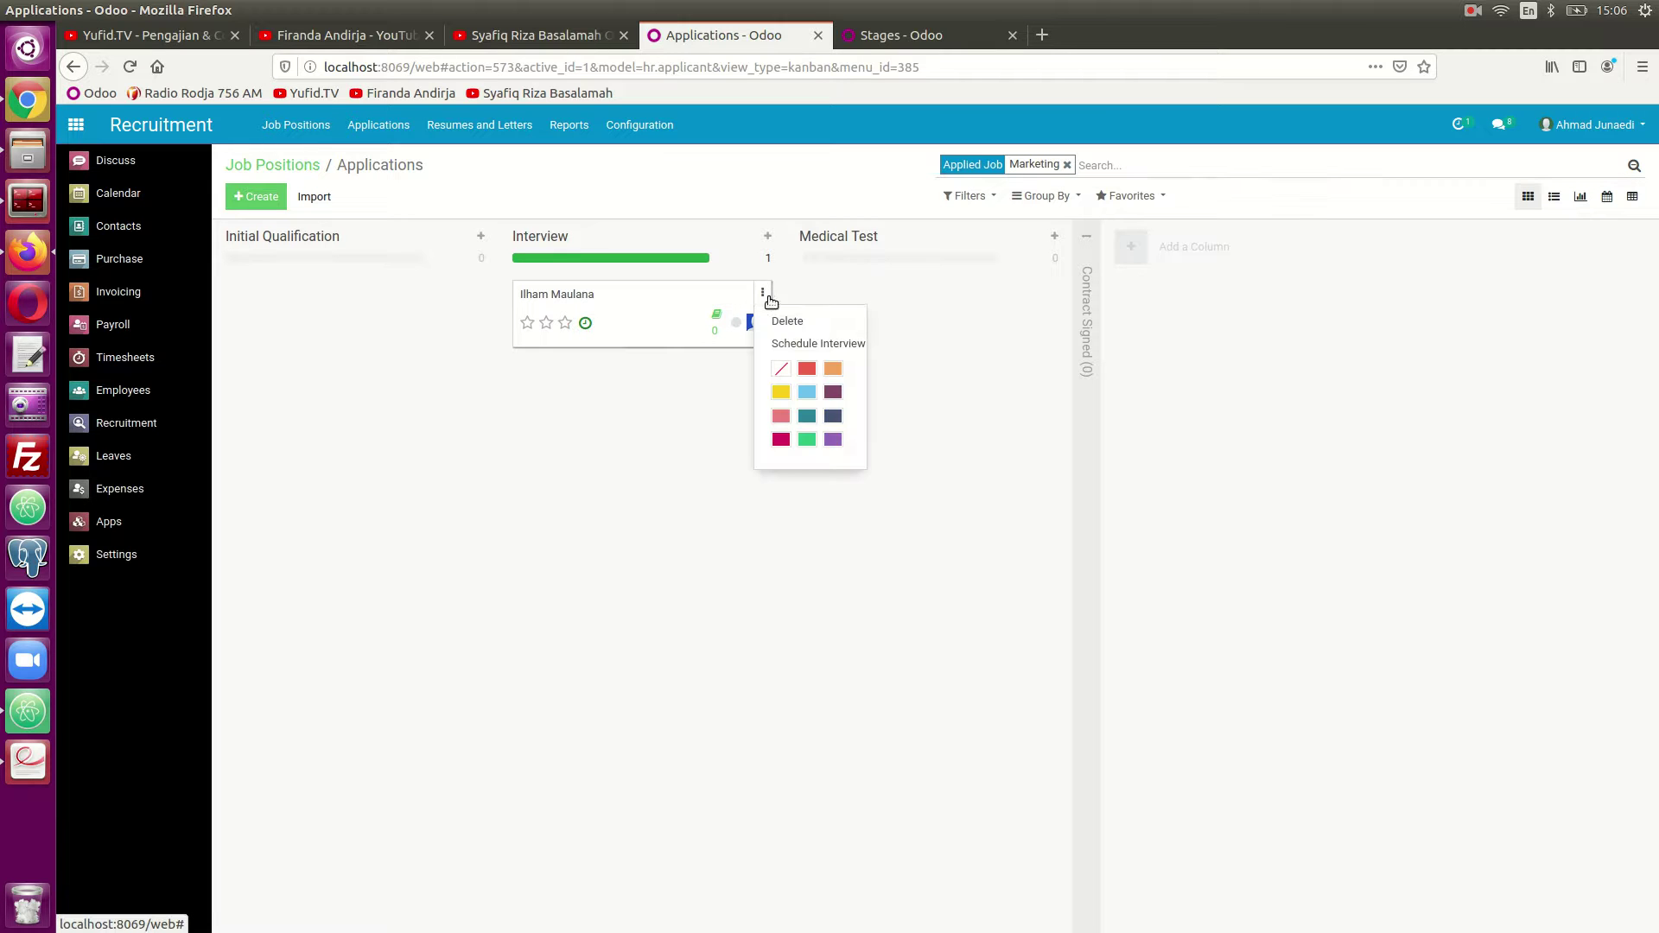
{"action": "left_click", "coordinate": [806, 393]}
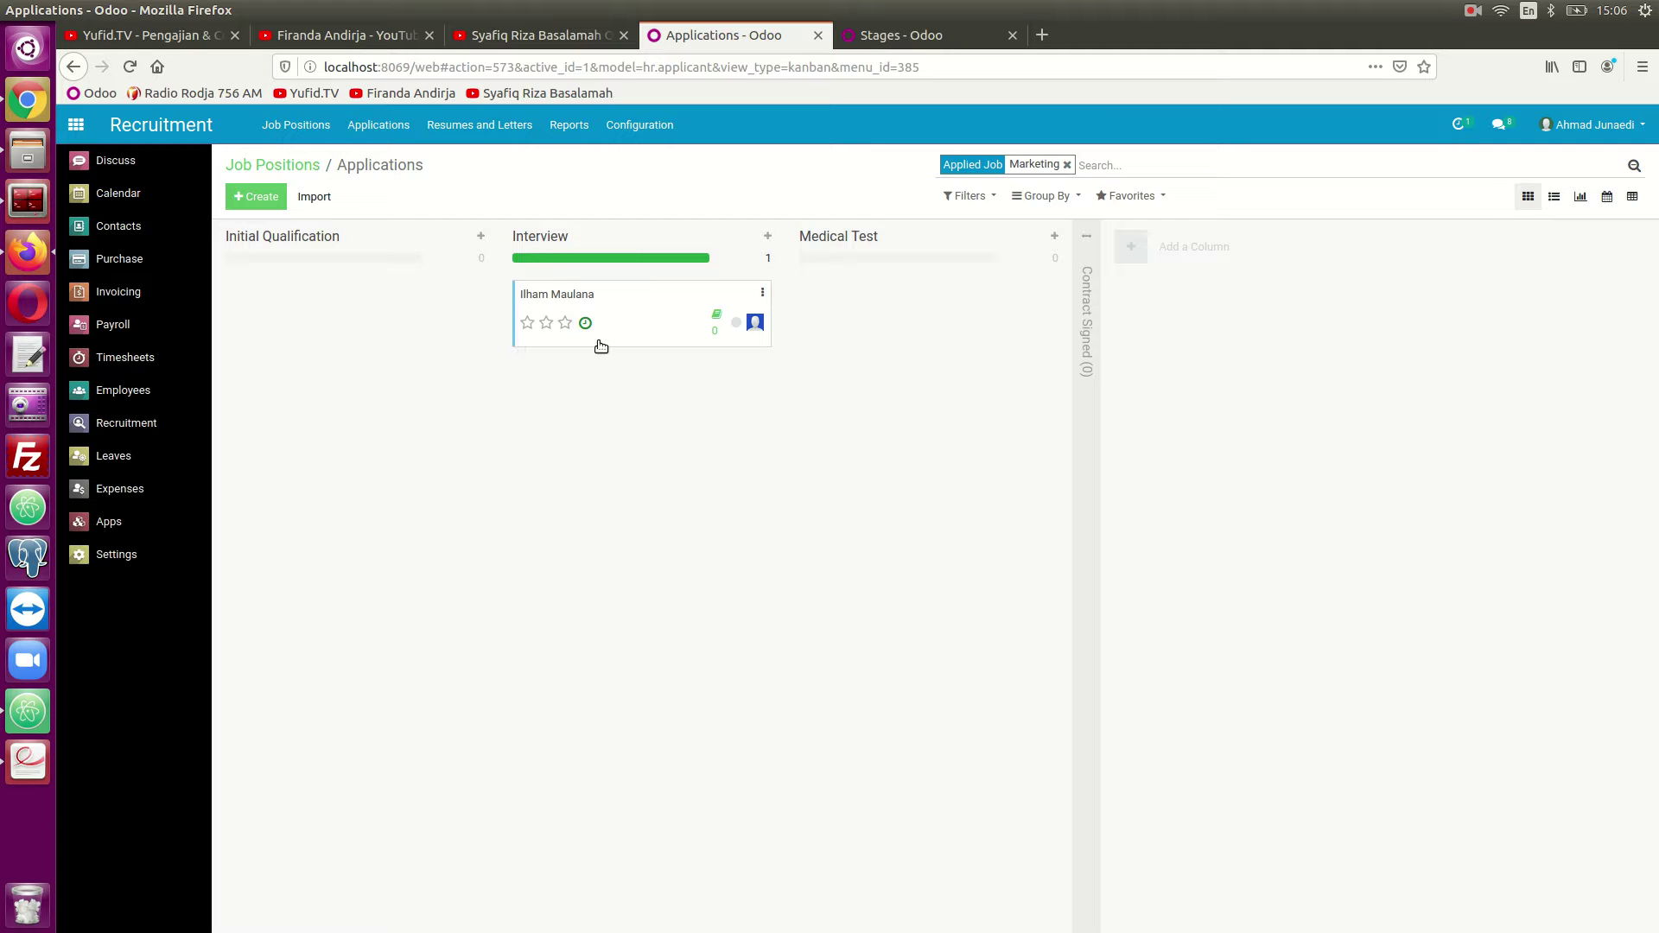
{"action": "left_click", "coordinate": [634, 325]}
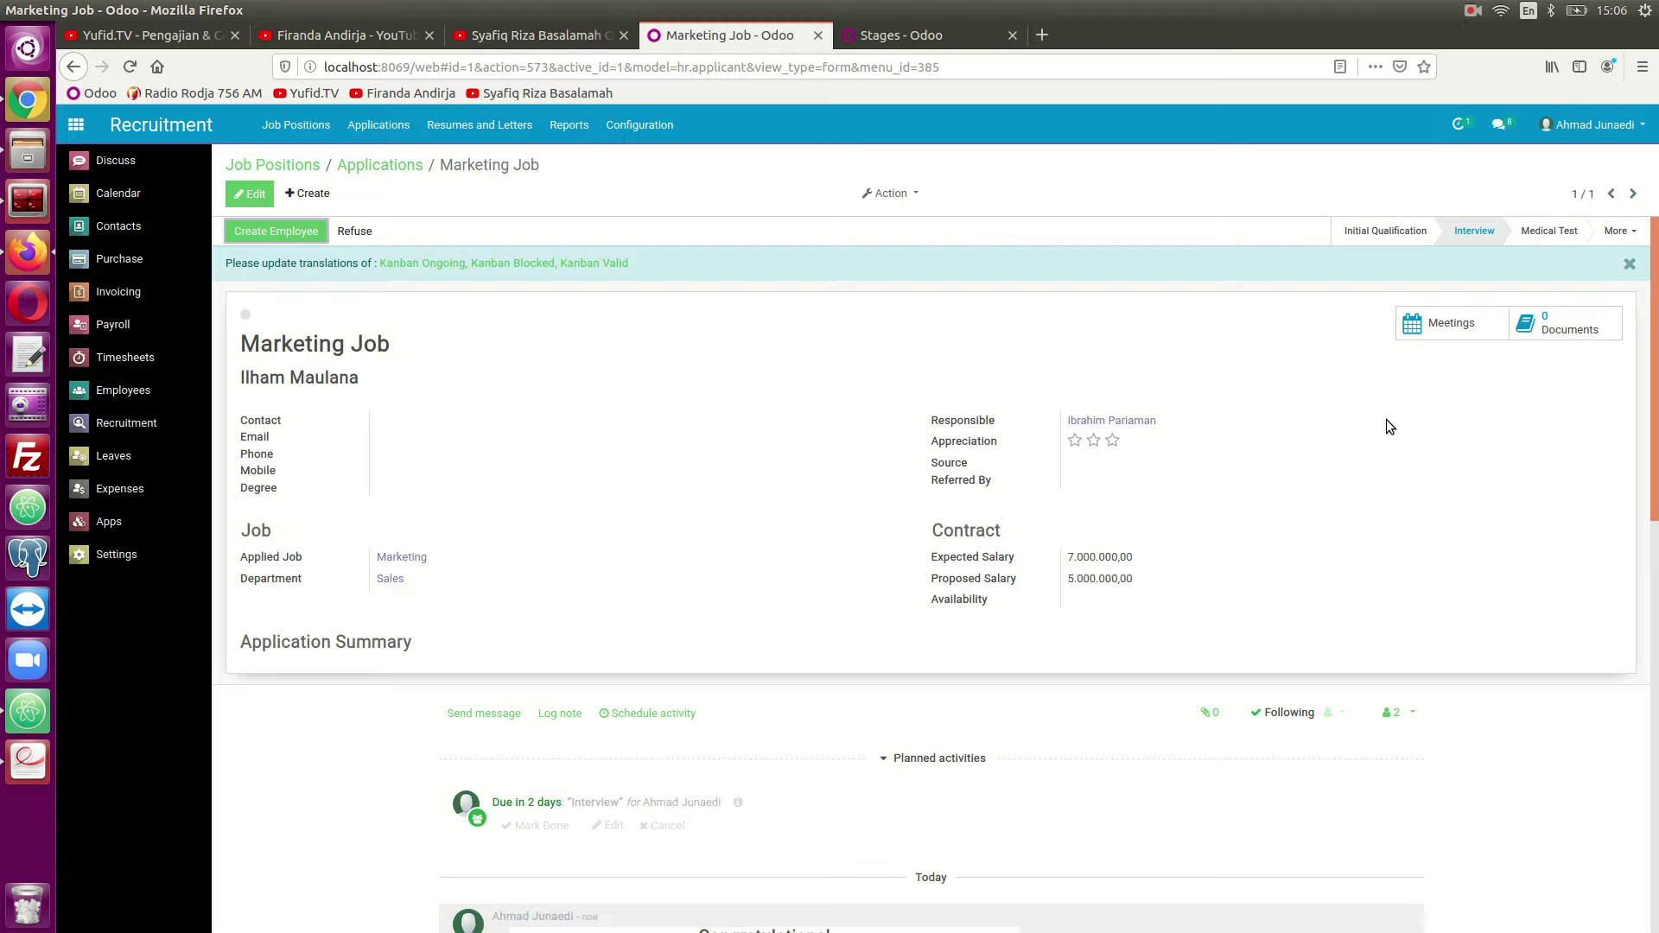
Add the description 'Hasilnya memuaskan' to the 30 April Interview meeting, then go back to the Marketing Job application.
{"action": "left_click", "coordinate": [1452, 323]}
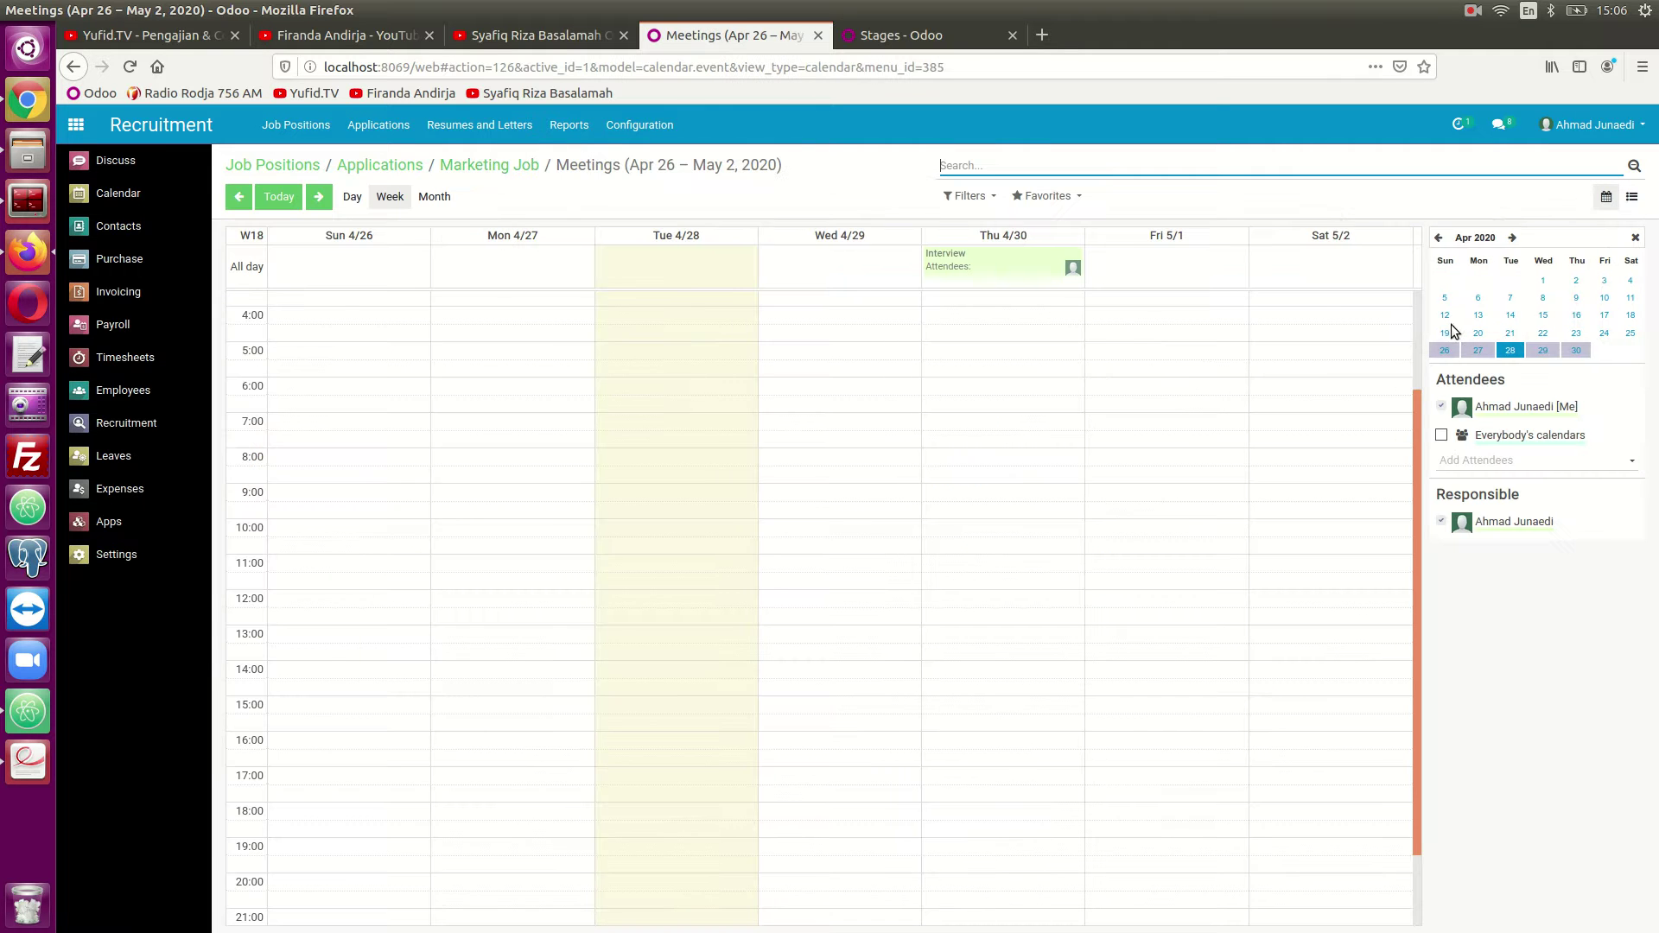
{"action": "left_click", "coordinate": [993, 261]}
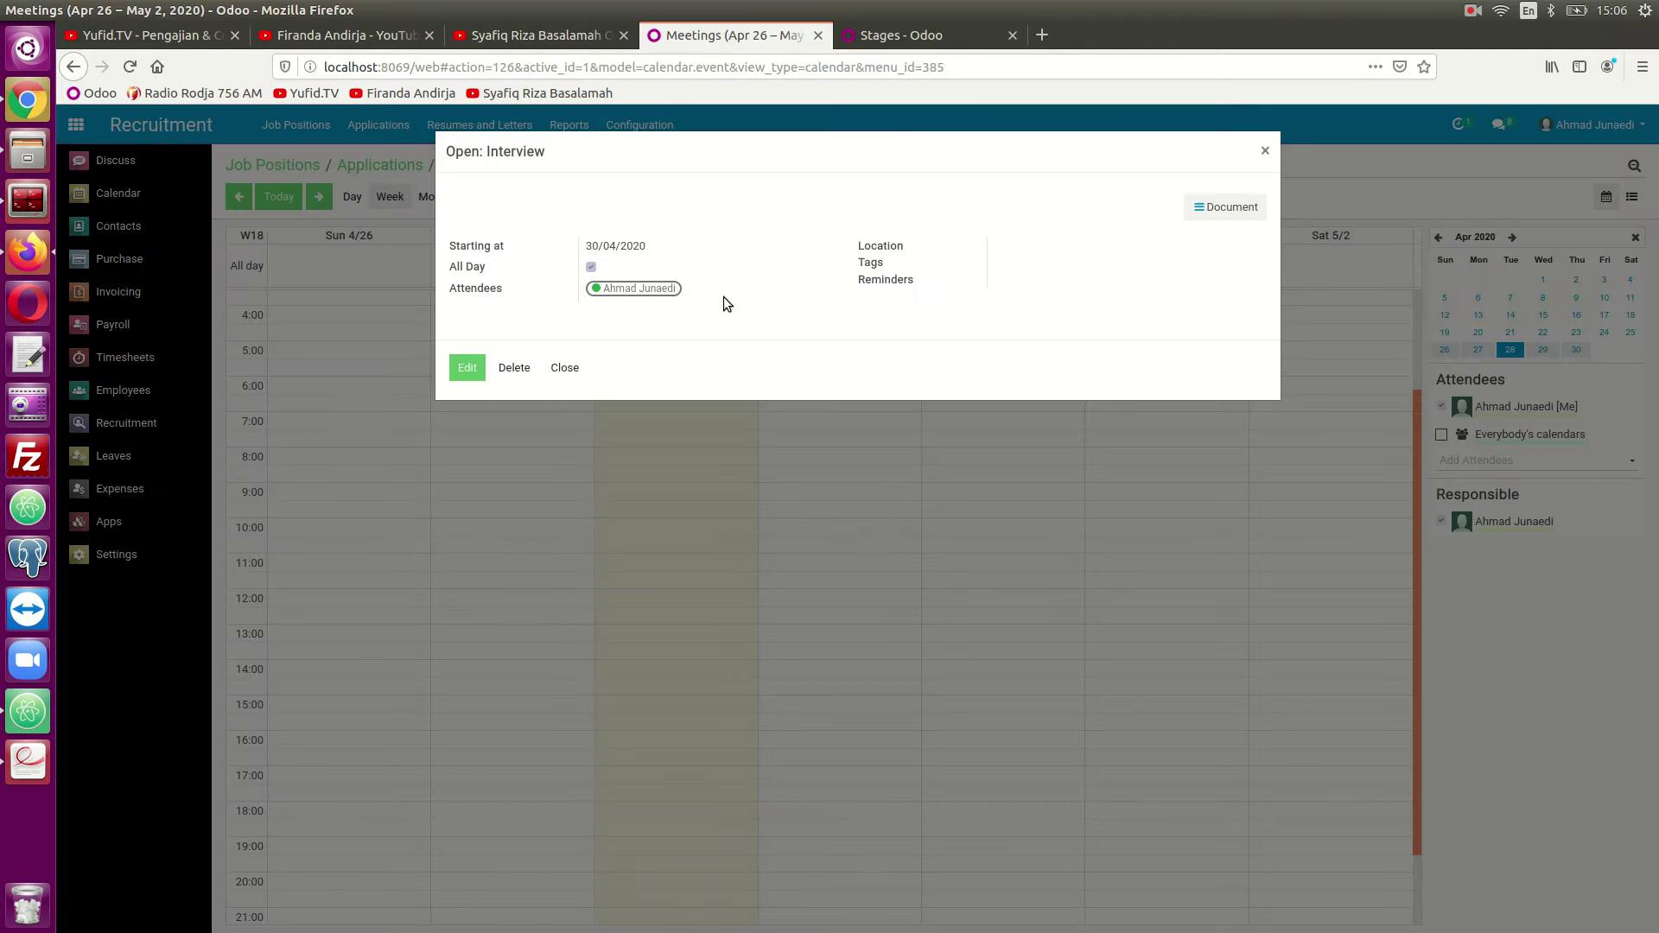
{"action": "left_click", "coordinate": [469, 368]}
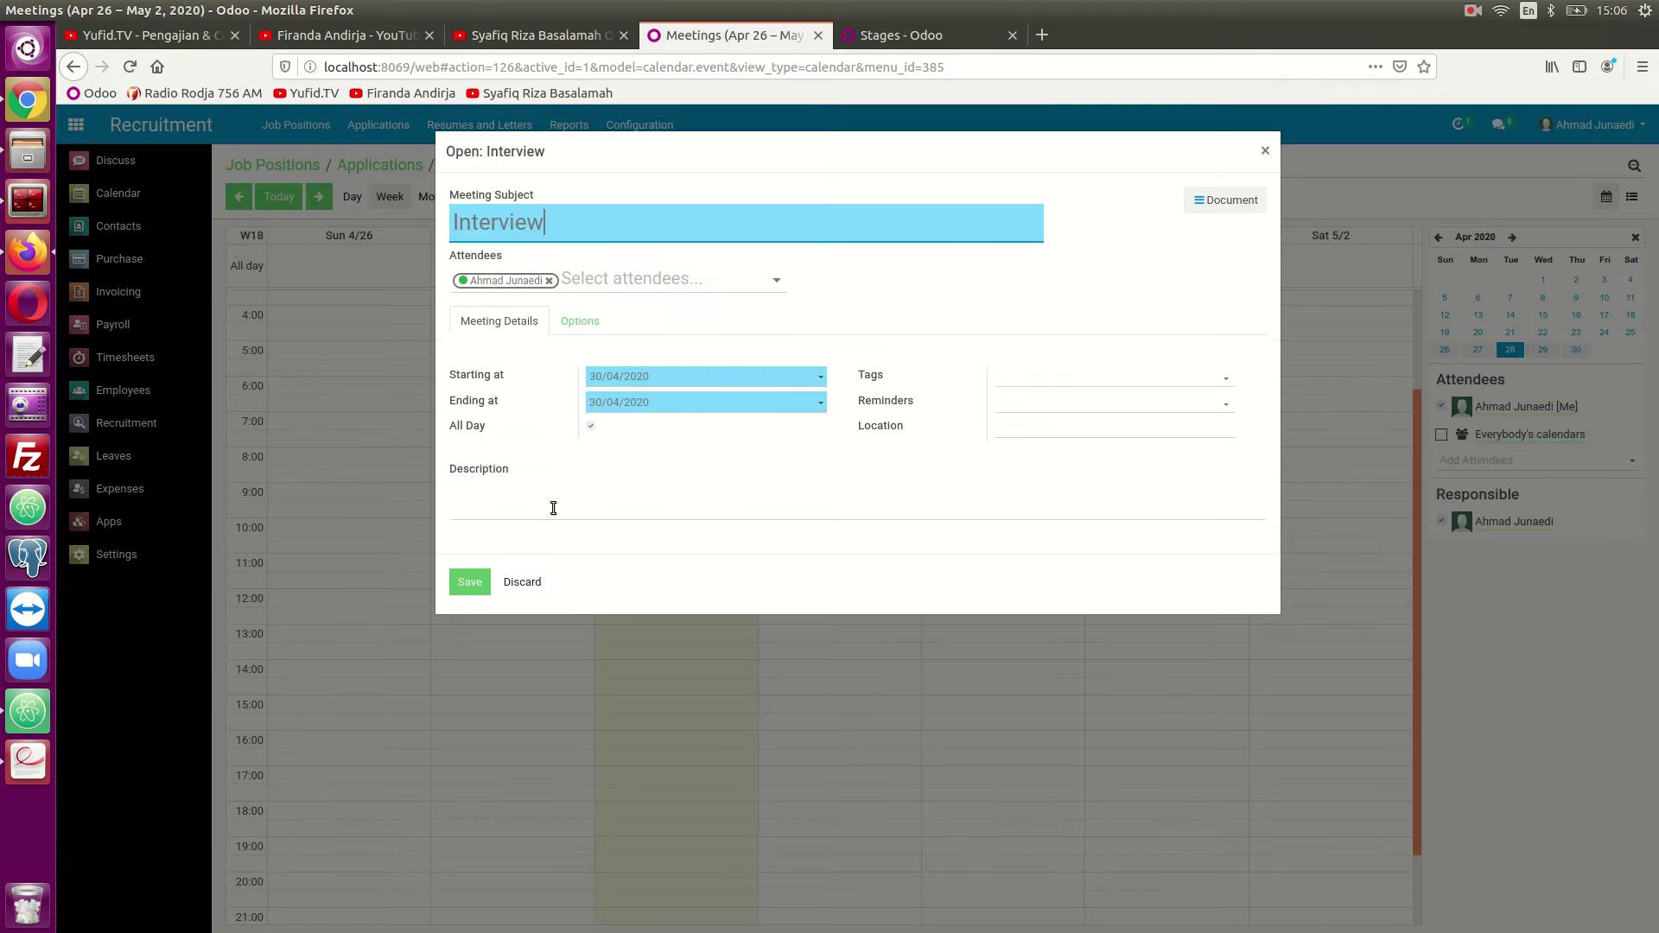
{"action": "left_click", "coordinate": [533, 510]}
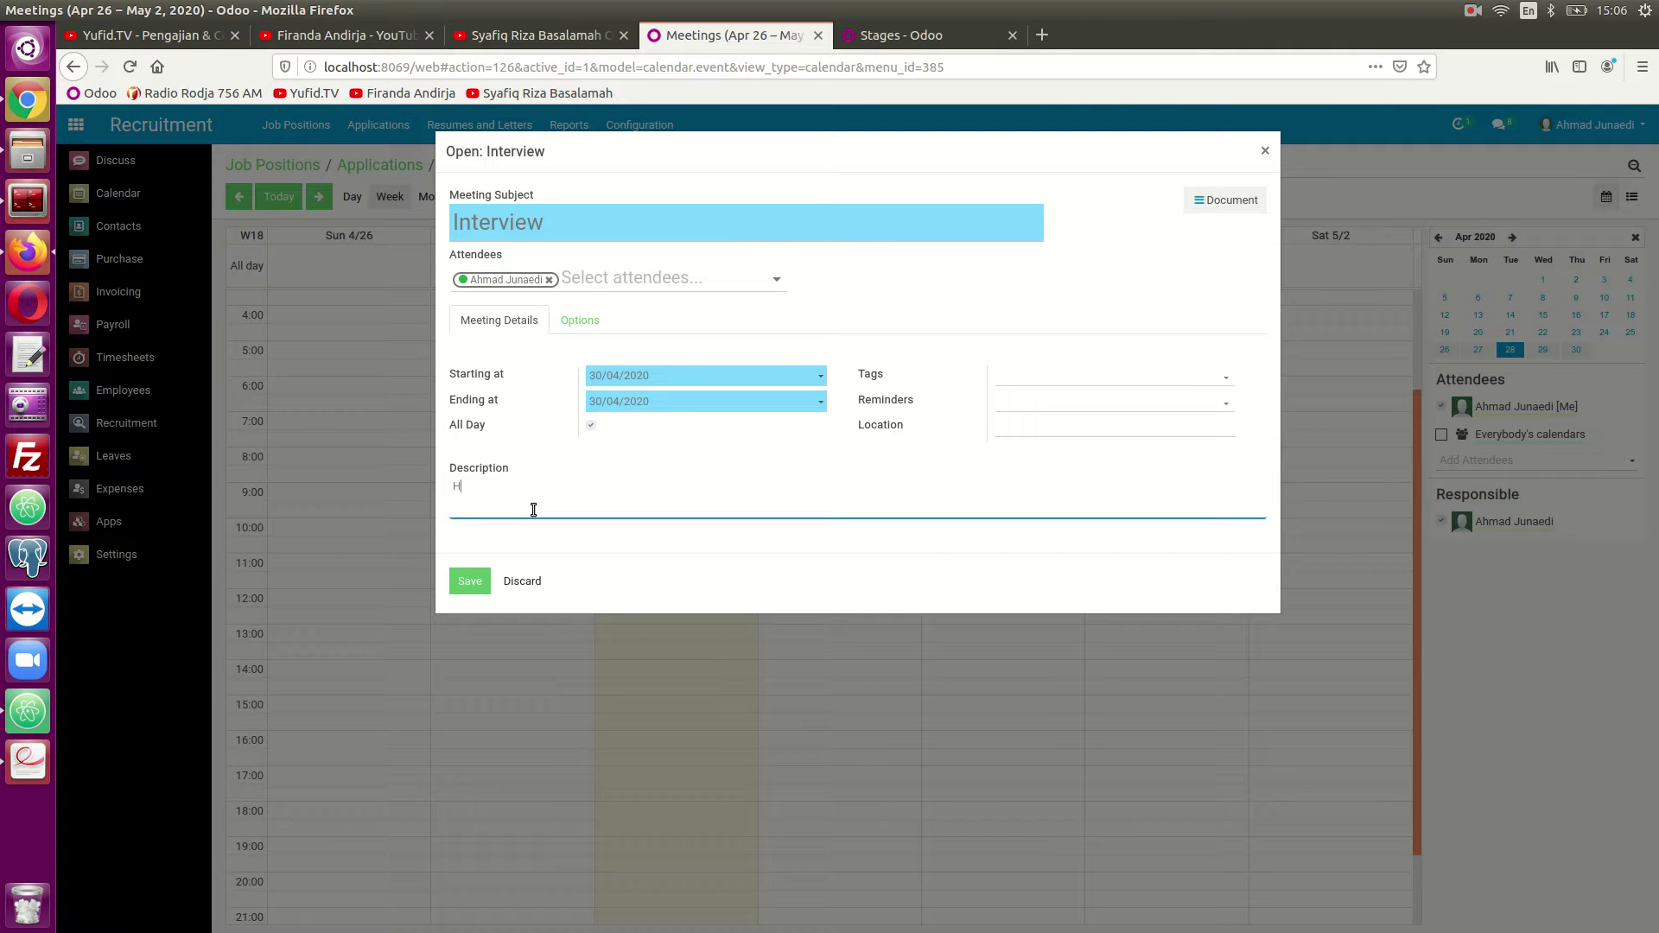
{"action": "type", "text": "Hasilnya memuaskan"}
{"action": "left_click", "coordinate": [467, 587]}
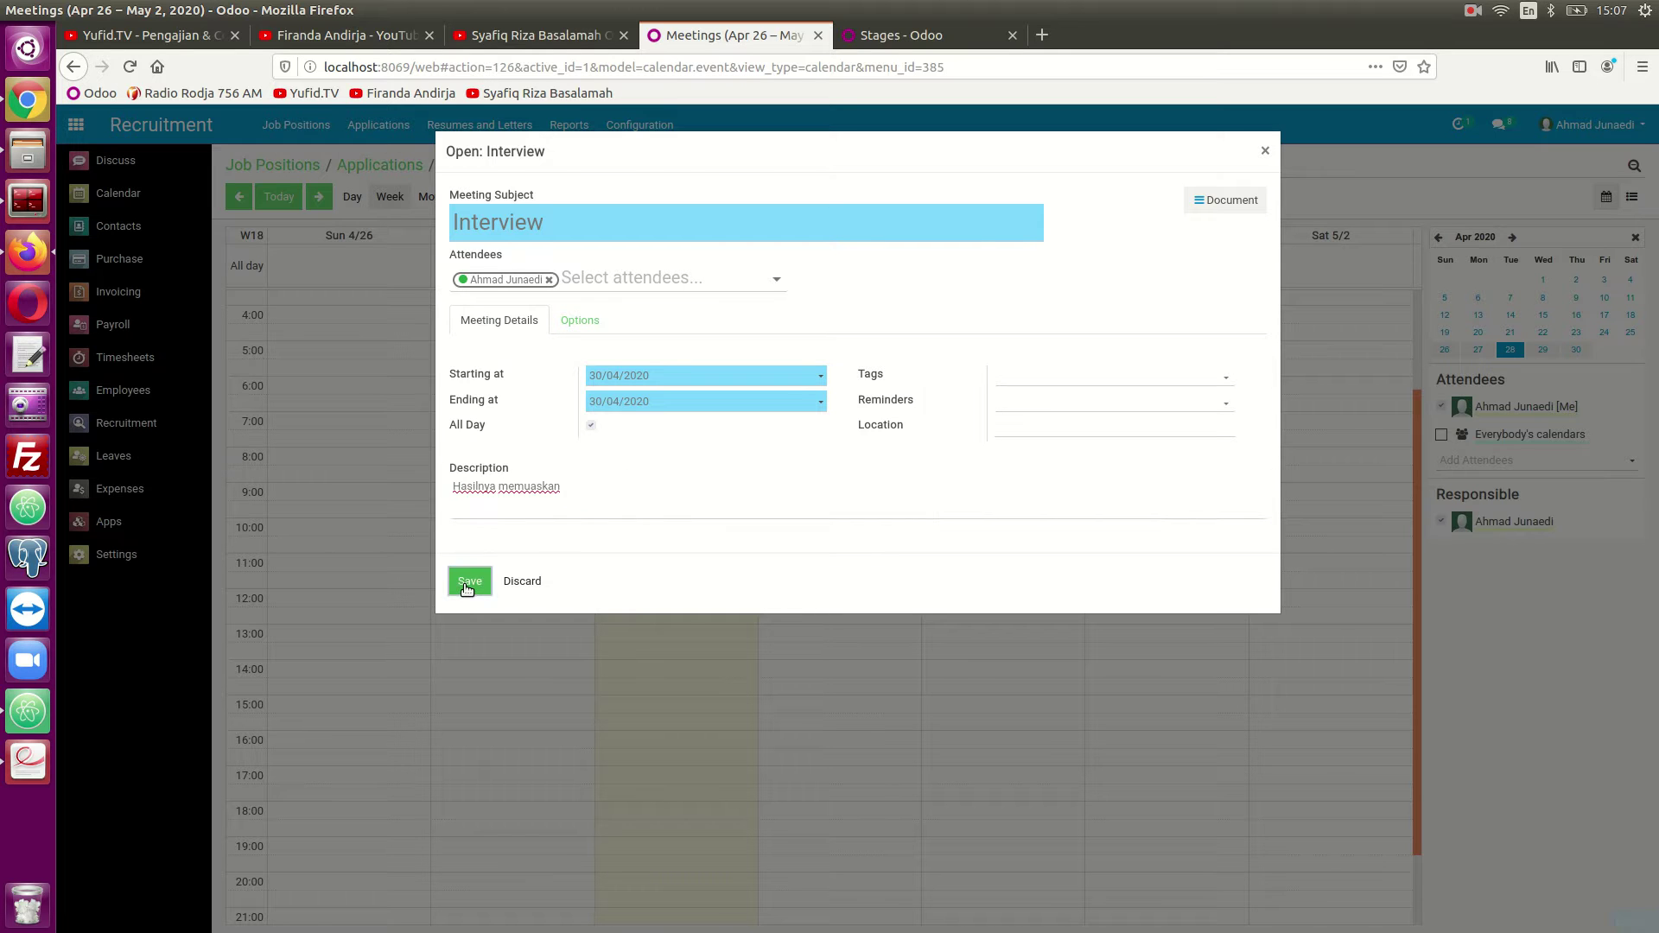
{"action": "left_click", "coordinate": [439, 195]}
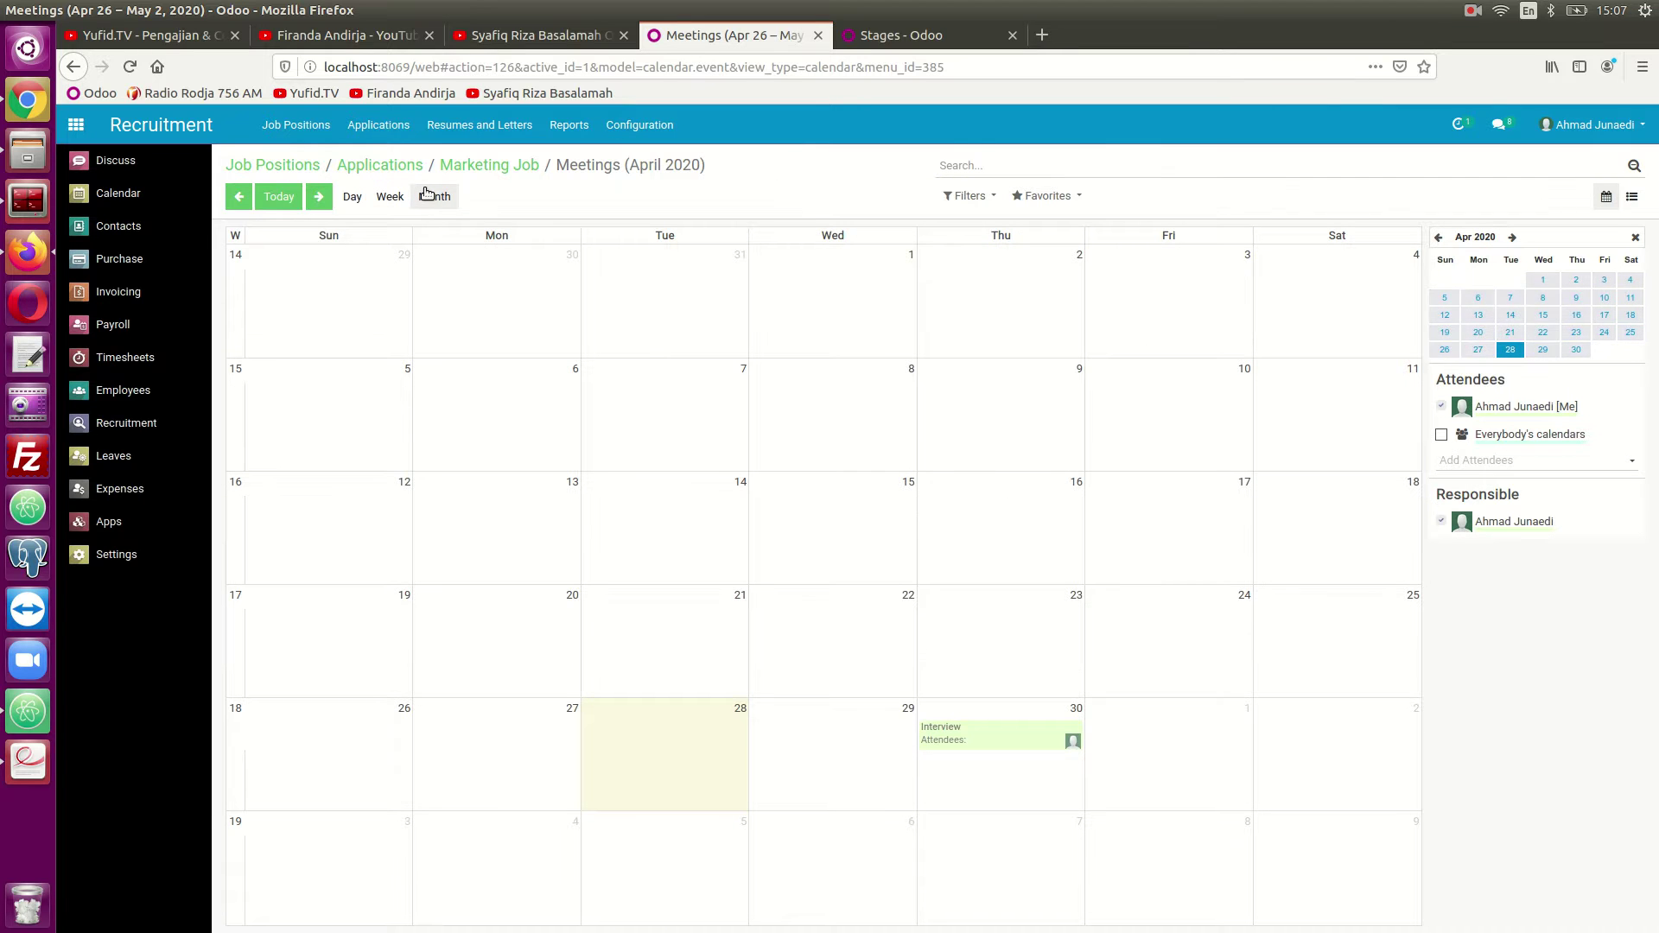
{"action": "left_click", "coordinate": [462, 164]}
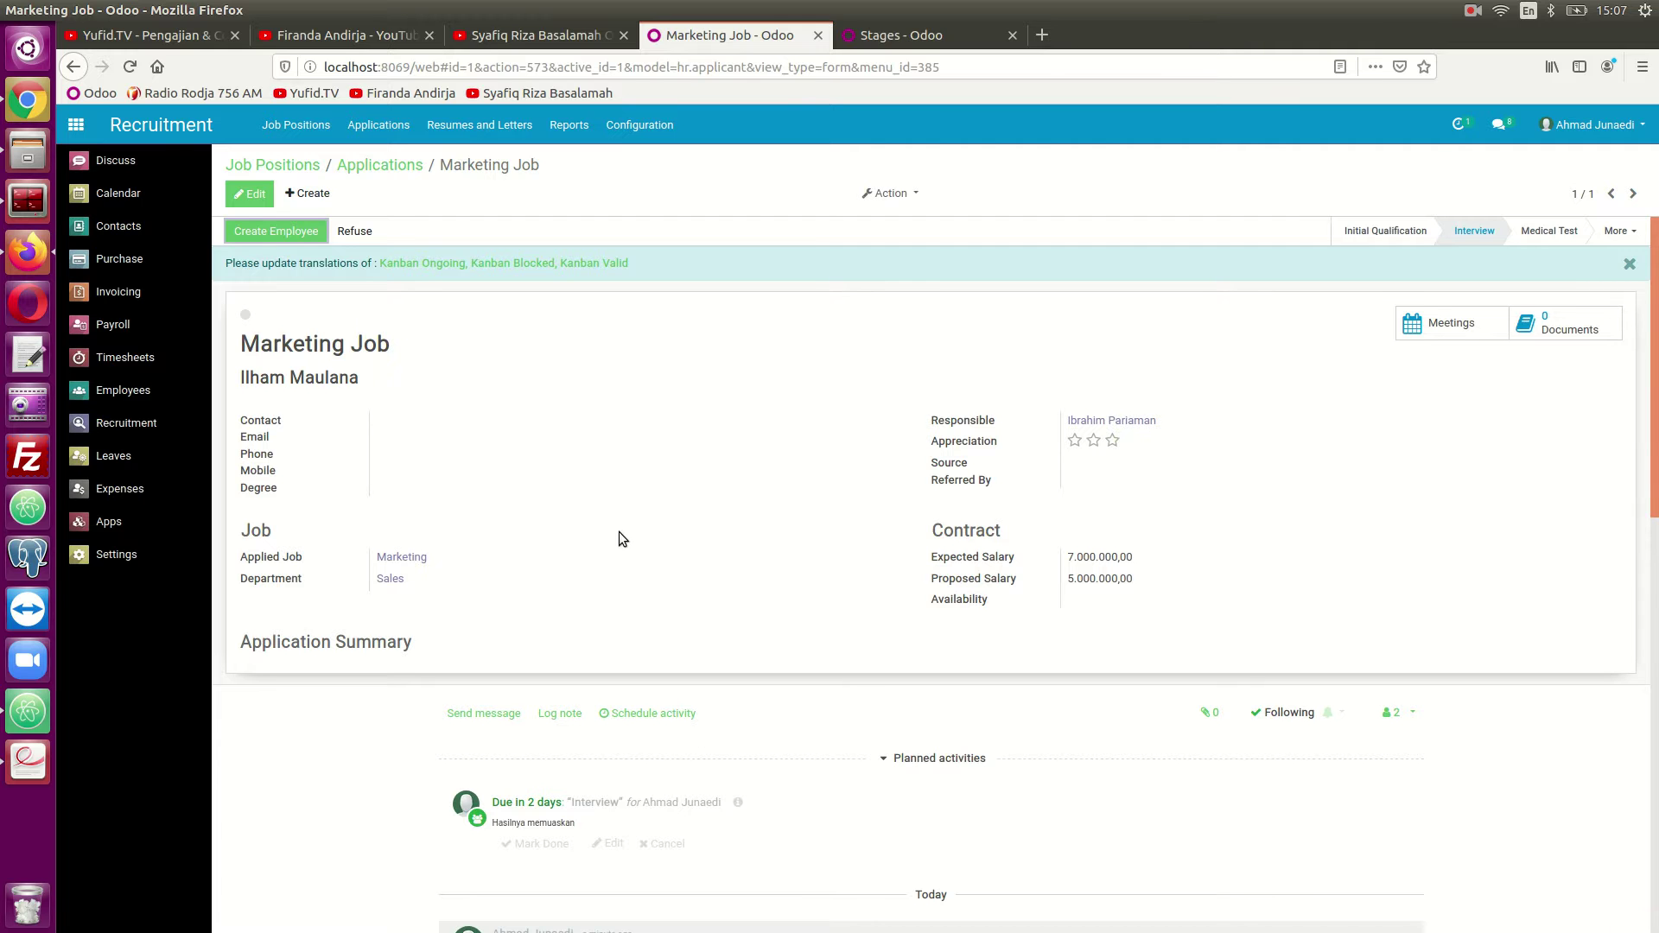
Move the applicant's card into Medical Test and review their application.
{"action": "scroll", "coordinate": [619, 537], "scroll_direction": "down", "scroll_amount": 2}
{"action": "scroll", "coordinate": [695, 739], "scroll_direction": "up", "scroll_amount": 2}
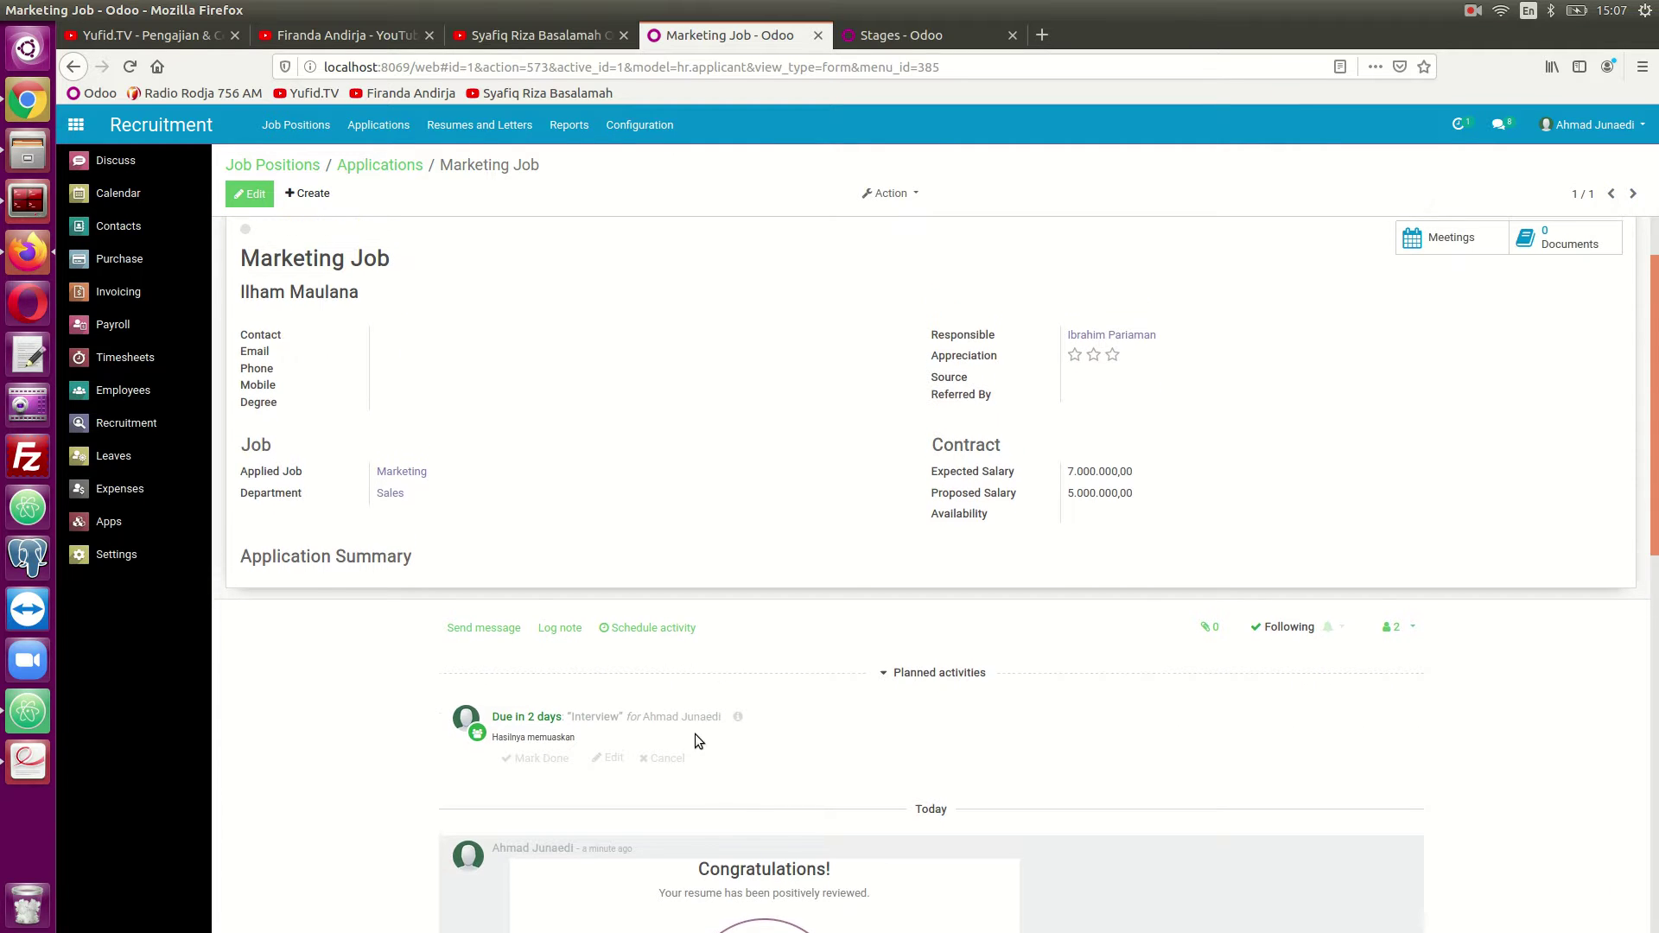
{"action": "left_click", "coordinate": [402, 166]}
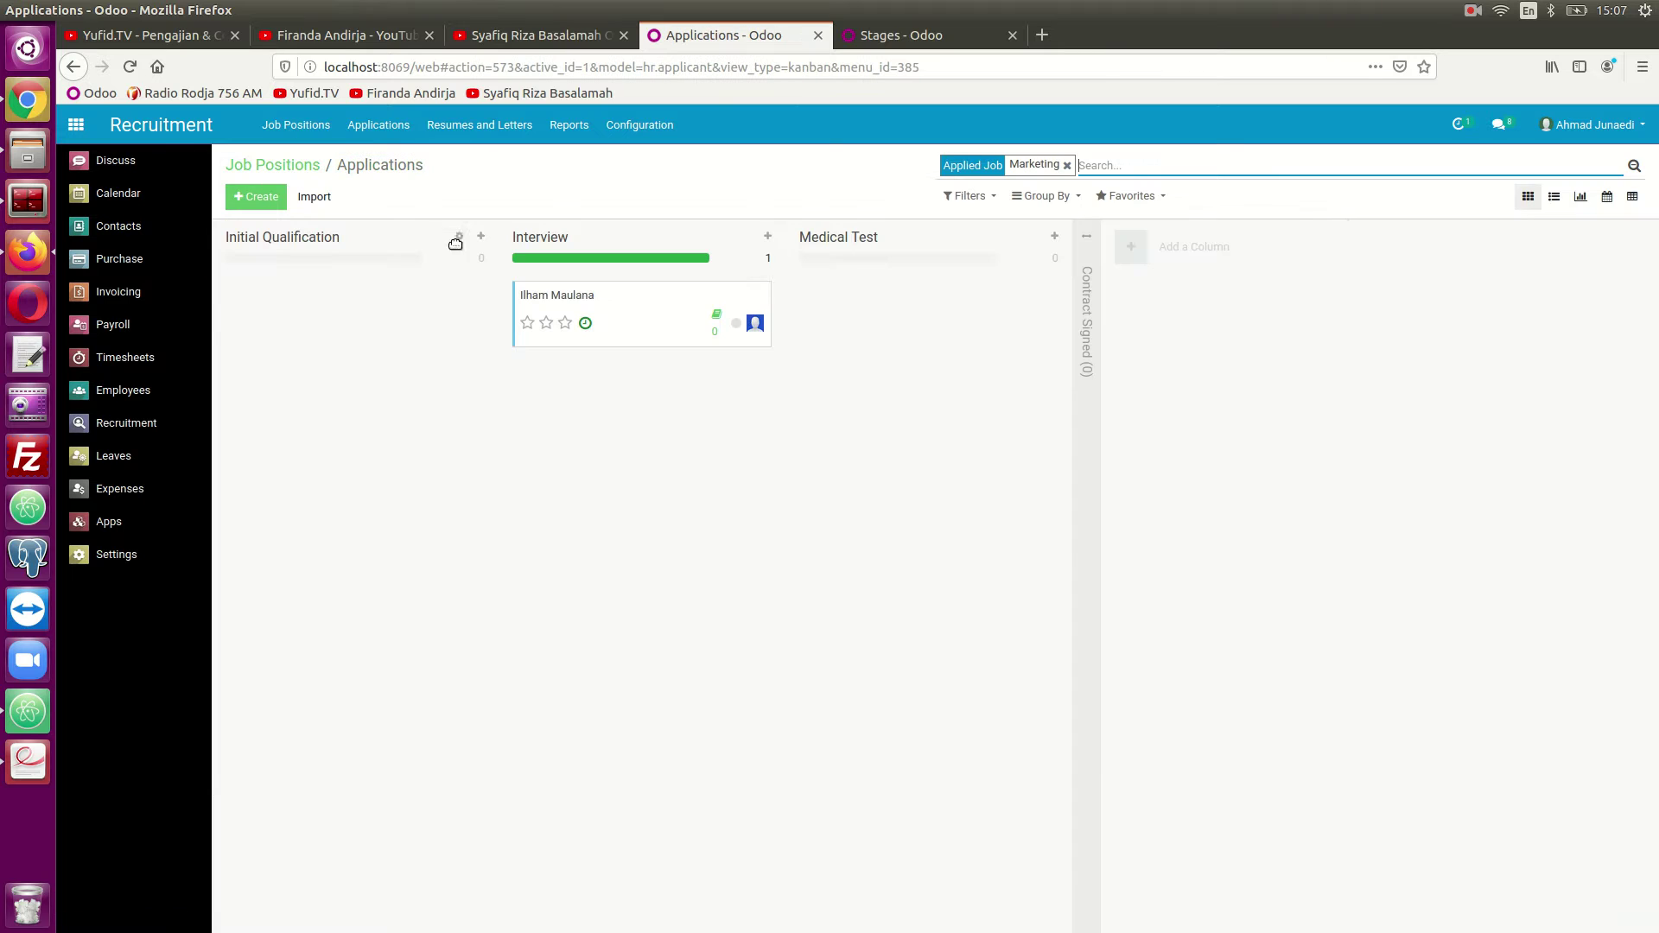
{"action": "left_click_drag", "start_coordinate": [658, 314], "coordinate": [882, 311]}
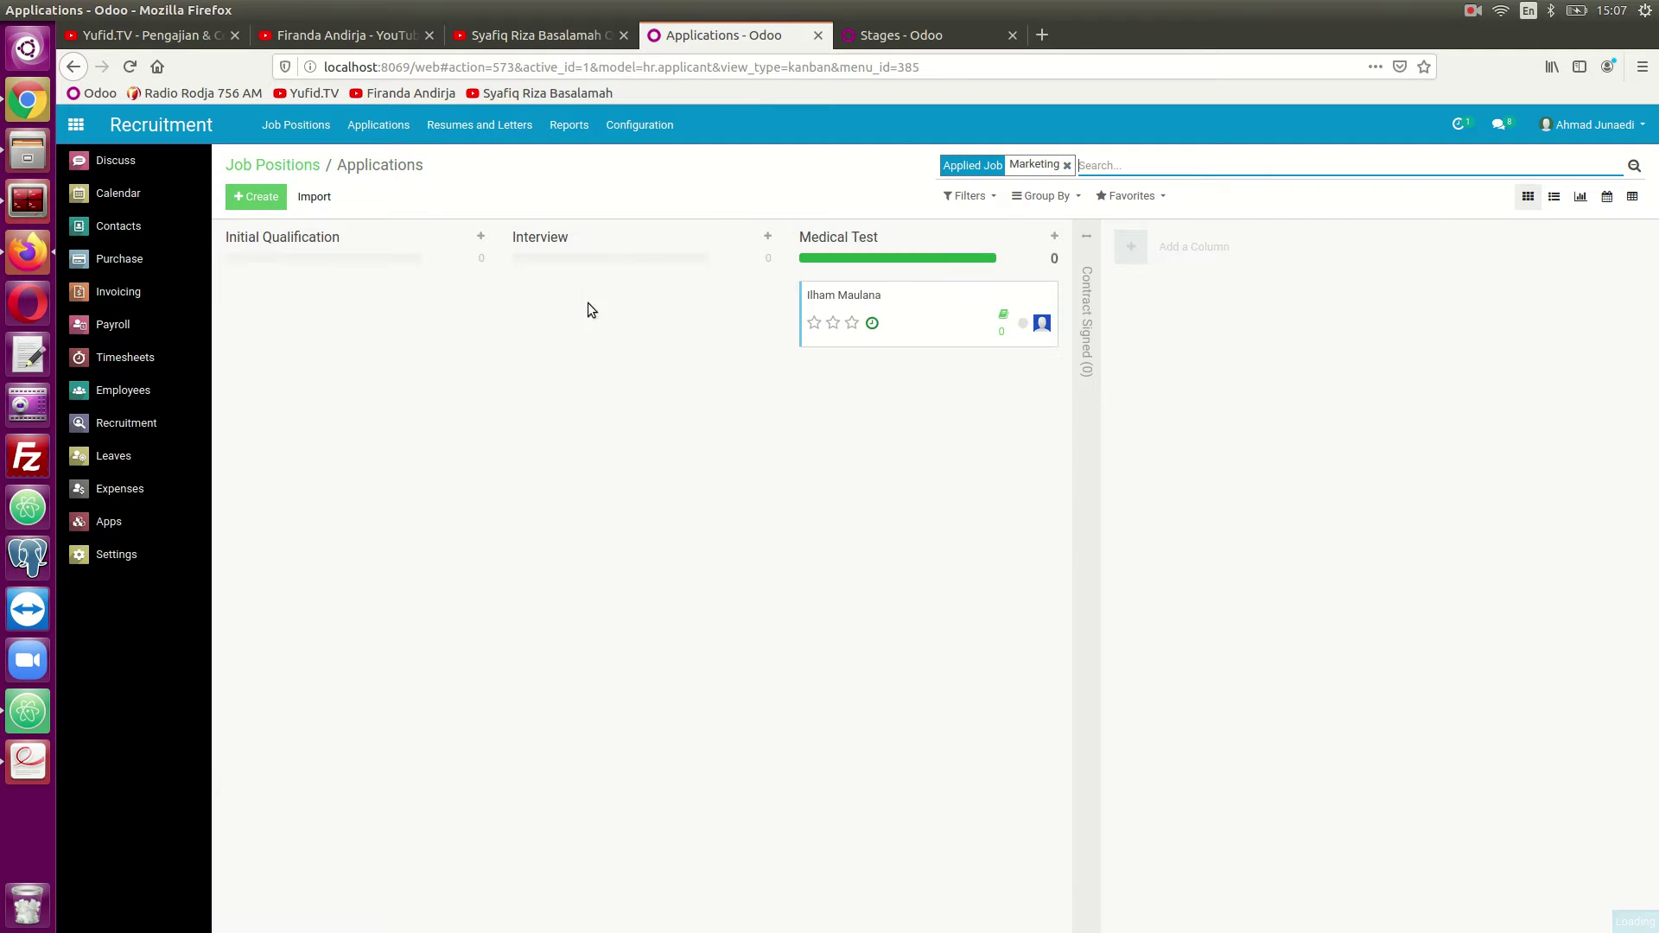
{"action": "left_click", "coordinate": [968, 324]}
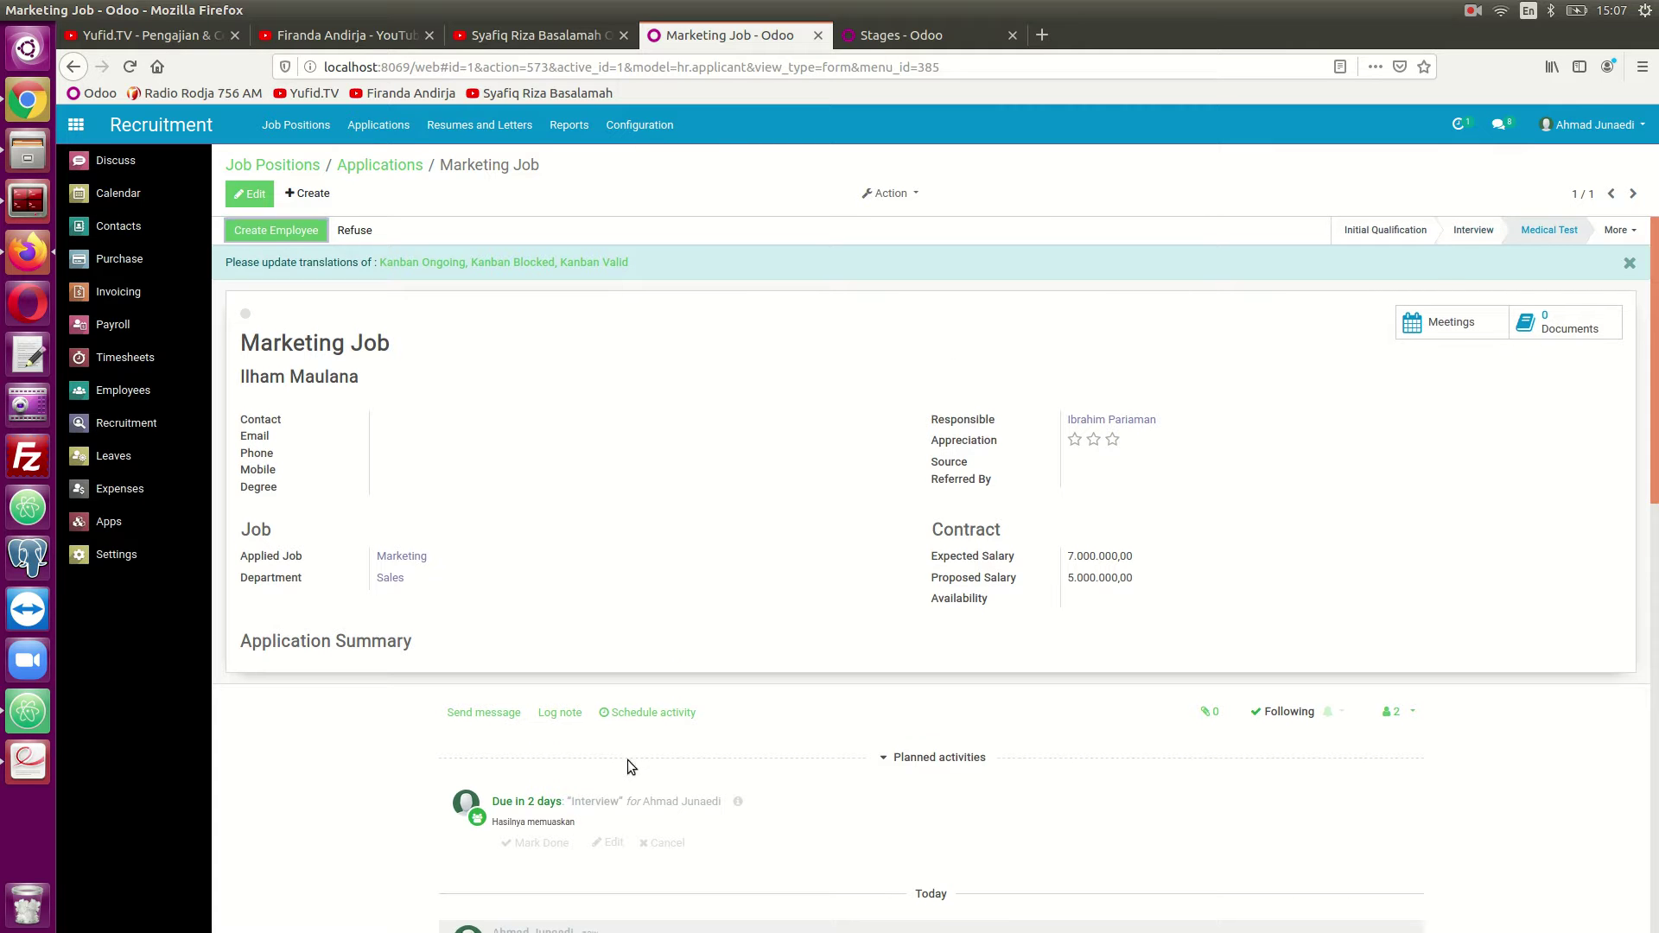
{"action": "scroll", "coordinate": [626, 804], "scroll_direction": "down", "scroll_amount": 5}
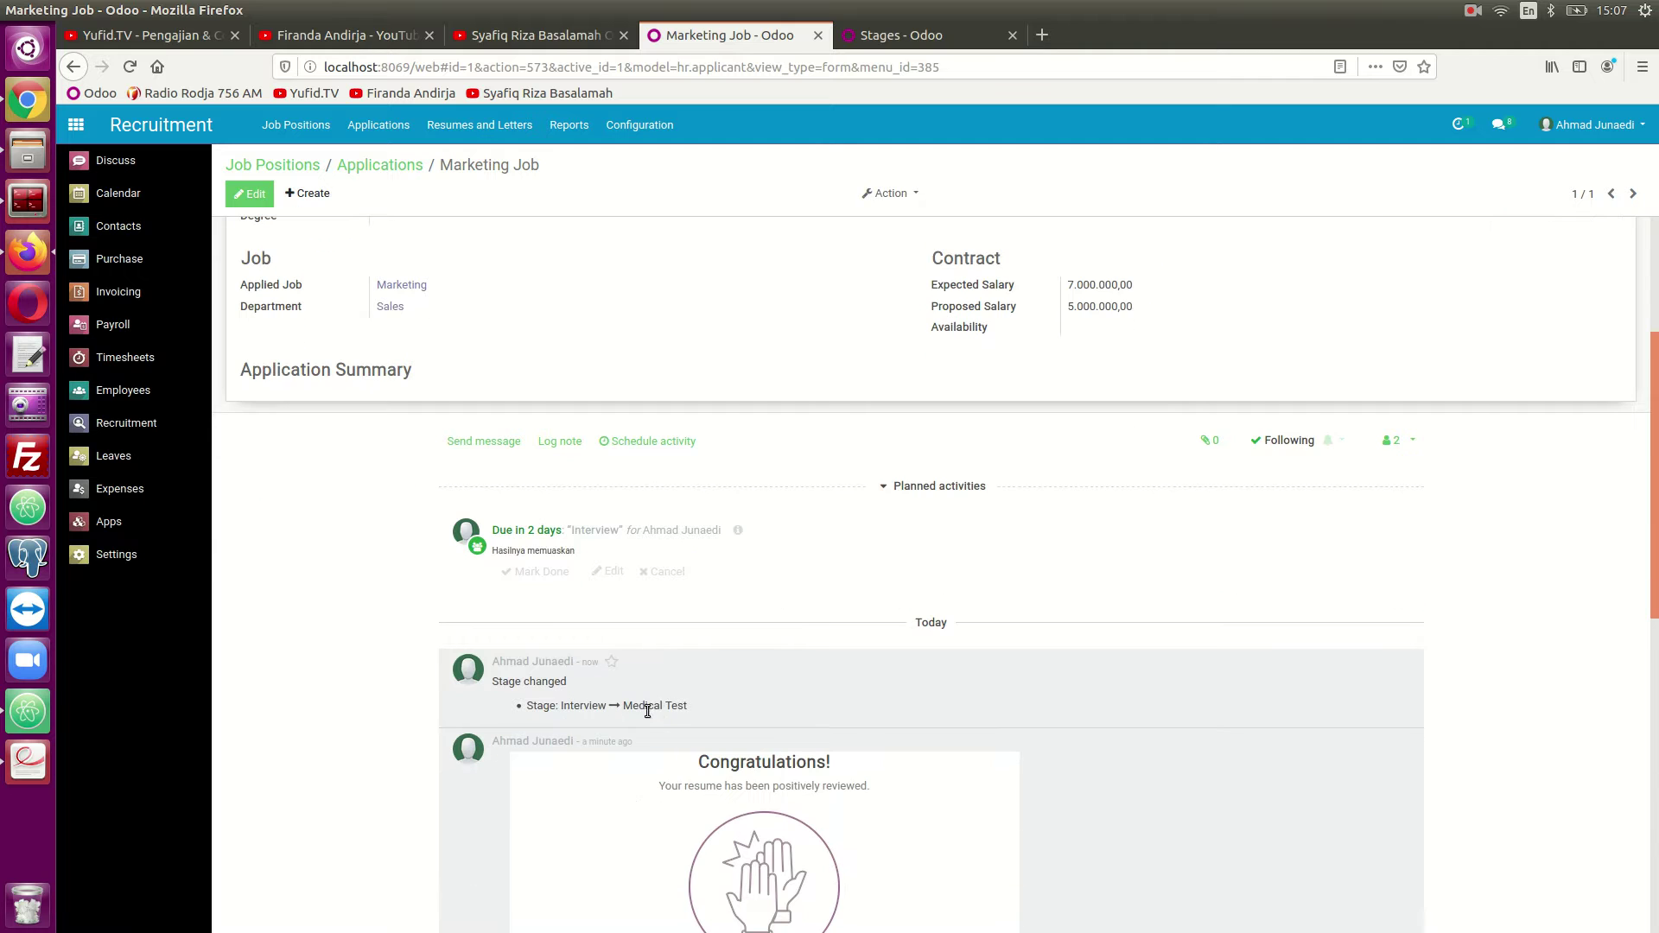
{"action": "scroll", "coordinate": [662, 718], "scroll_direction": "down", "scroll_amount": 5}
{"action": "scroll", "coordinate": [664, 720], "scroll_direction": "down", "scroll_amount": 4}
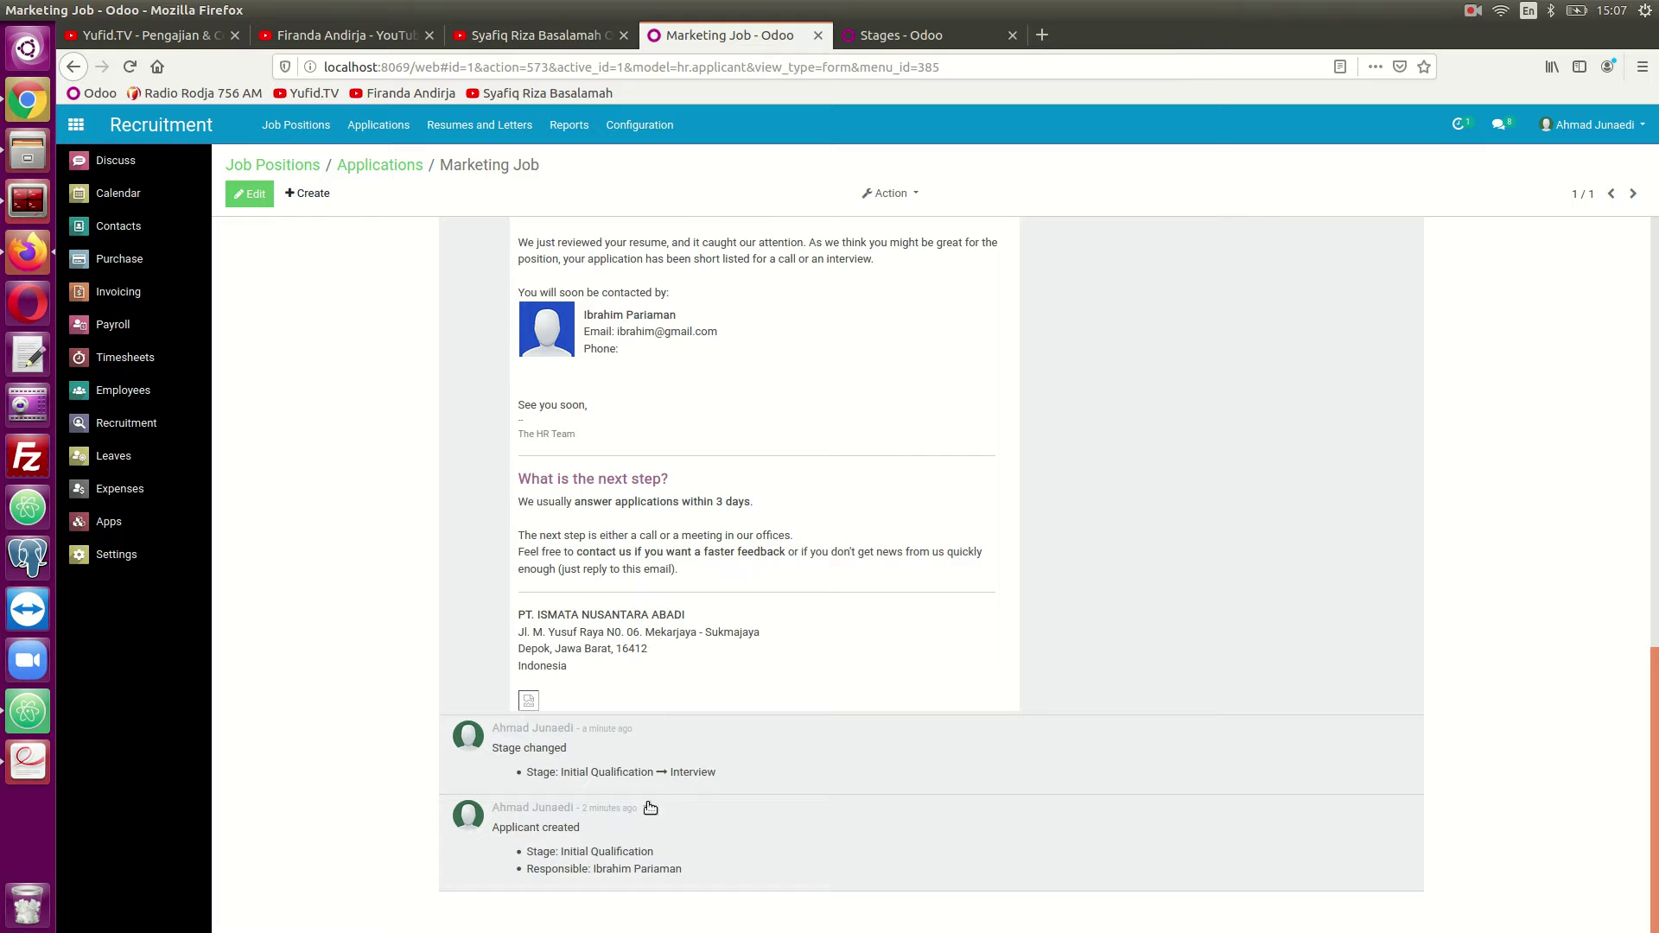
{"action": "scroll", "coordinate": [664, 529], "scroll_direction": "up", "scroll_amount": 7}
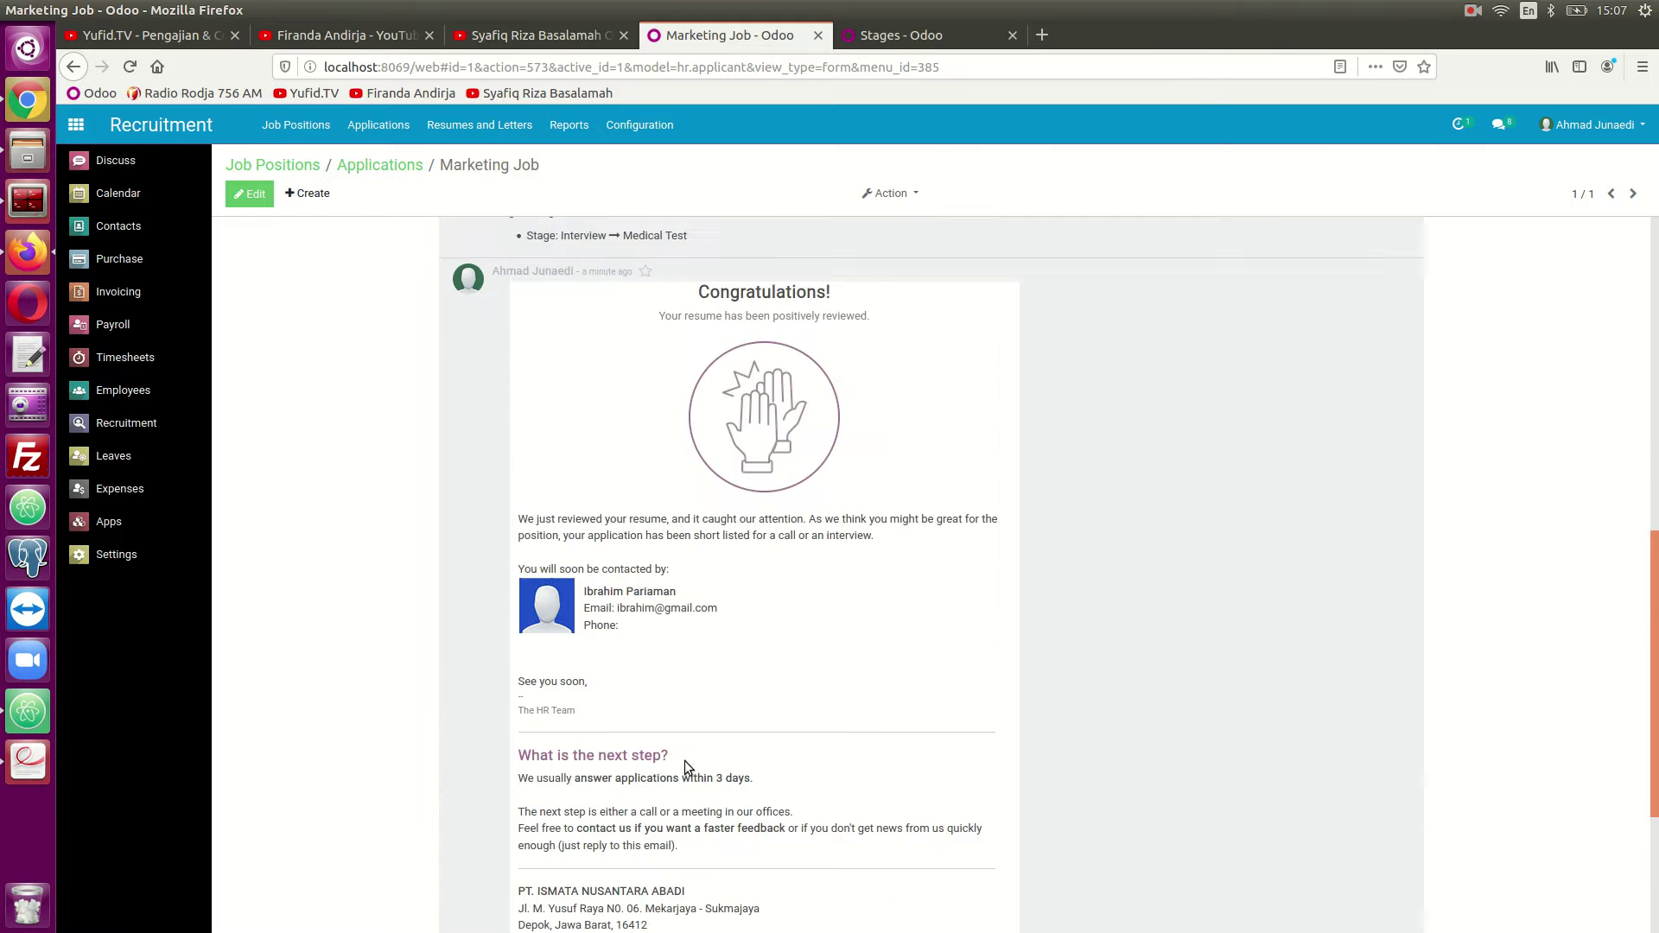
{"action": "scroll", "coordinate": [664, 529], "scroll_direction": "up", "scroll_amount": 5}
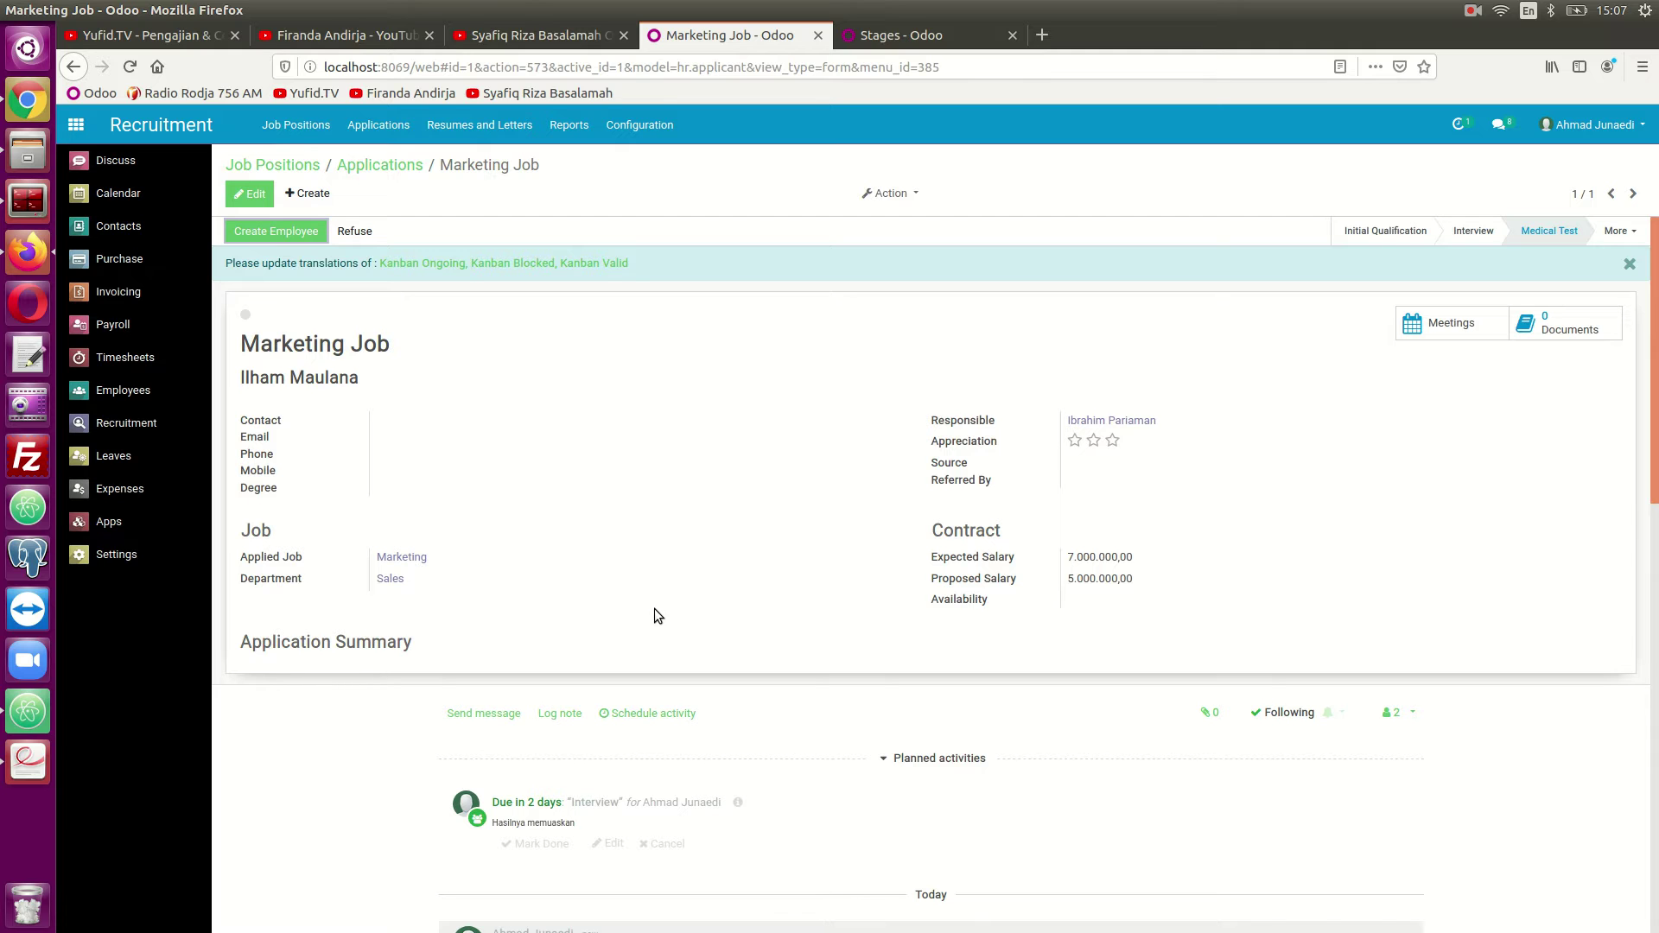
Unfold Contract Signed, drop the applicant card into it, and open the application form.
{"action": "left_click", "coordinate": [386, 166]}
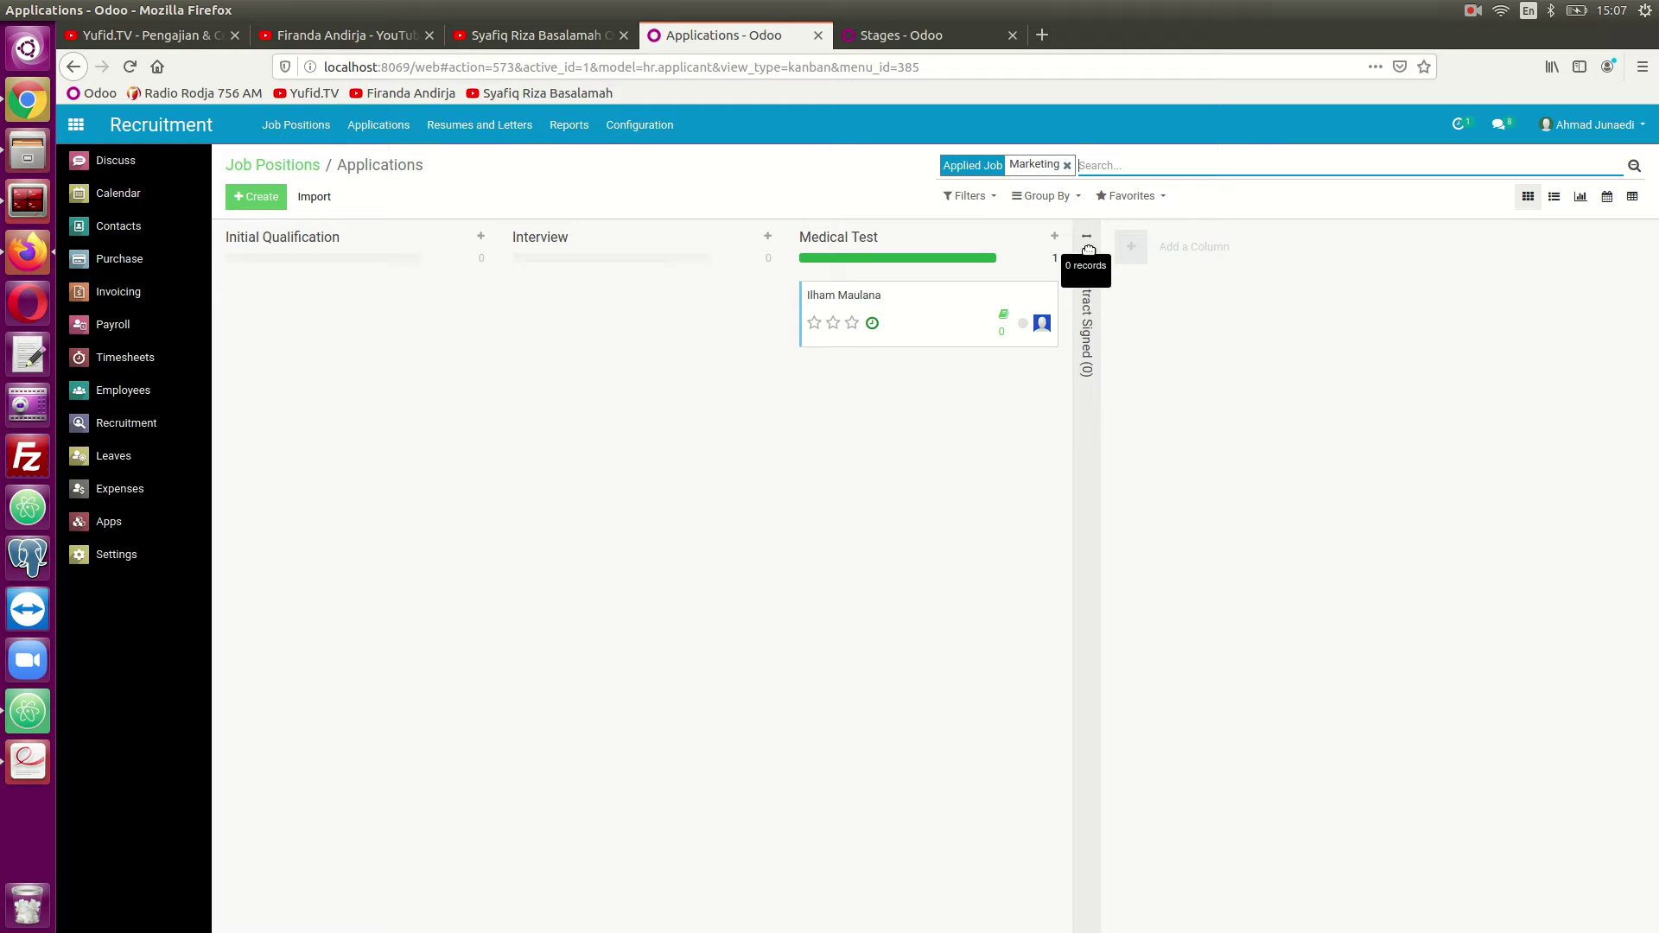
{"action": "left_click", "coordinate": [1088, 250]}
{"action": "left_click_drag", "start_coordinate": [932, 321], "coordinate": [1162, 317]}
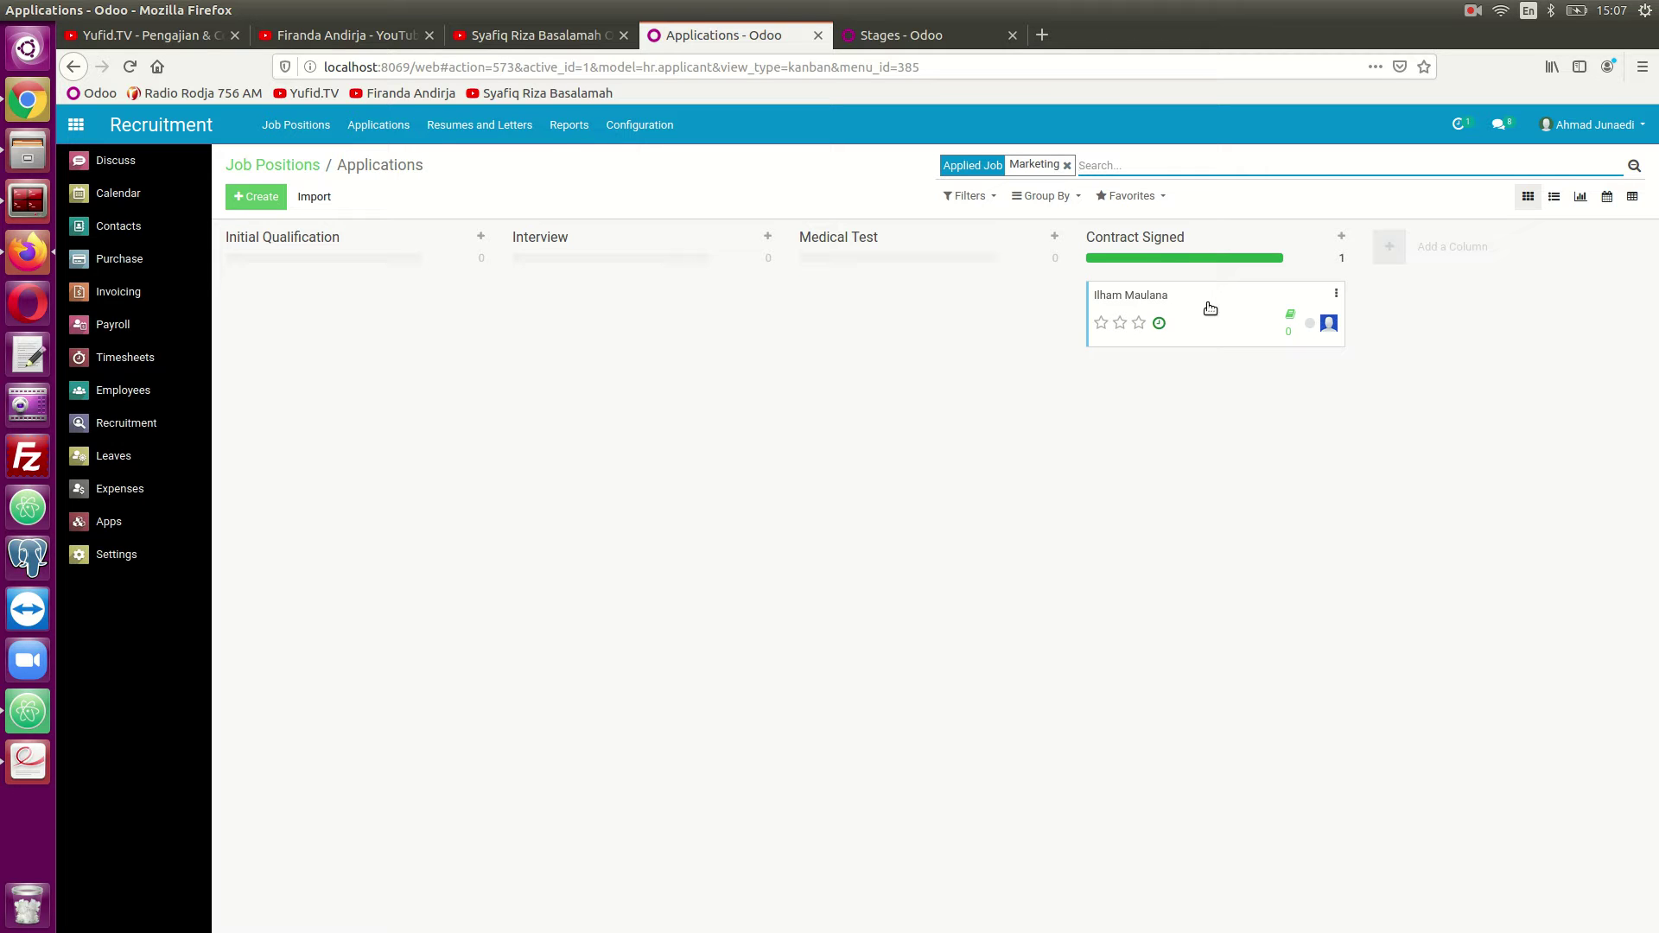
{"action": "left_click", "coordinate": [1210, 309]}
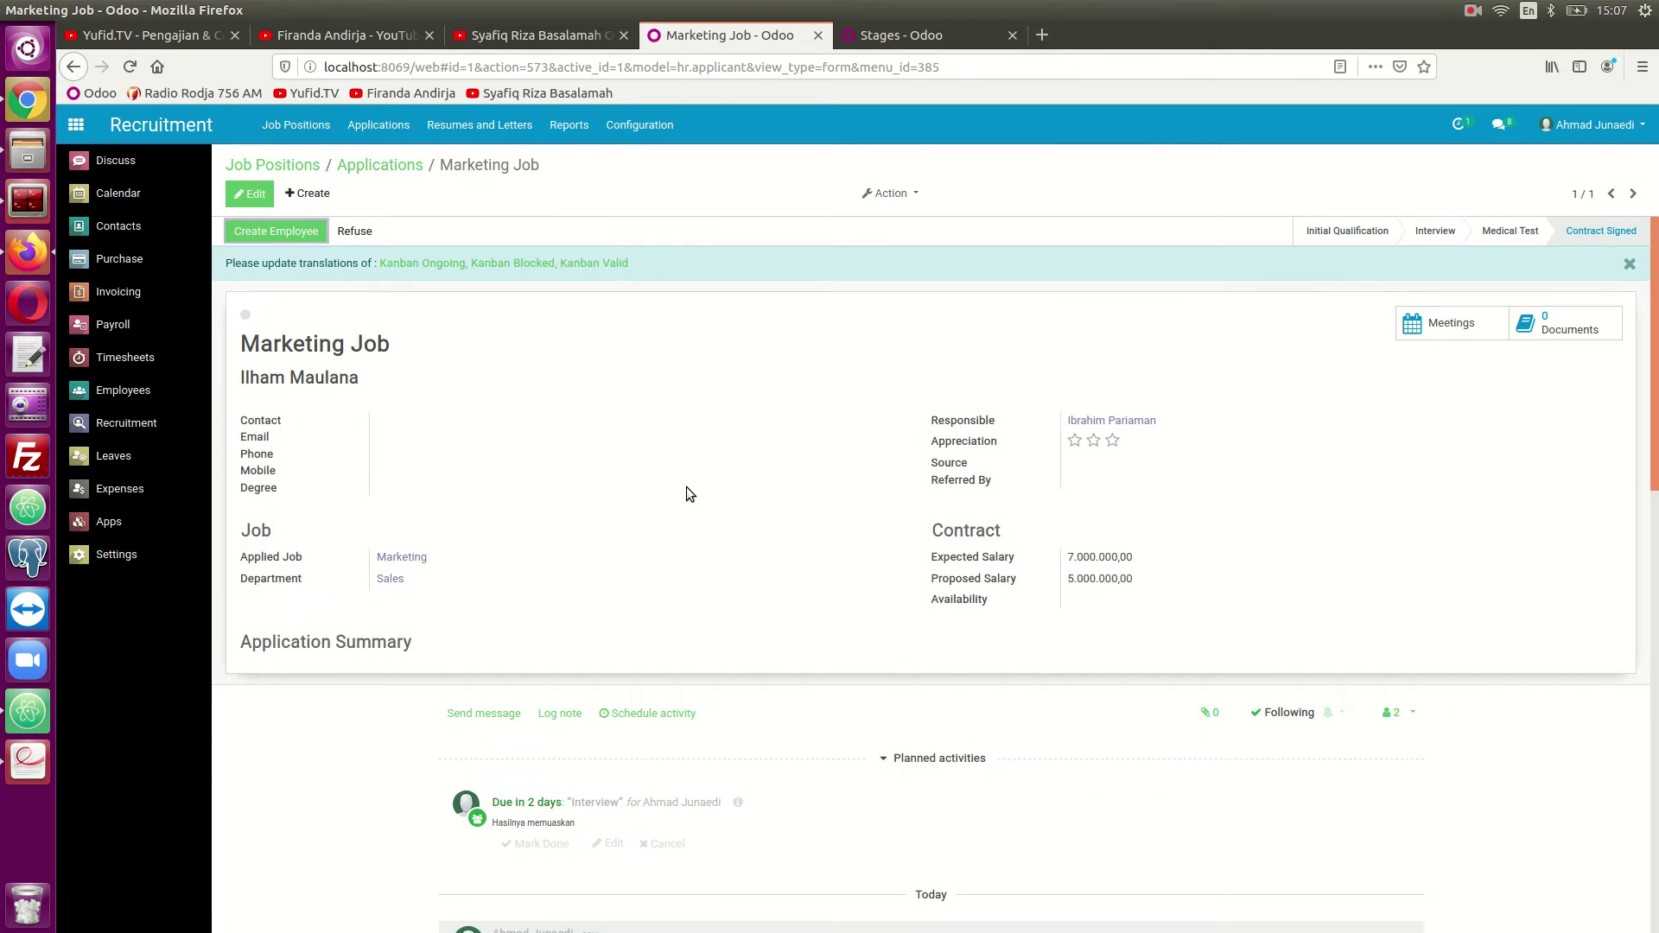
Enter the applicant's e-mail and mobile number, set Degree to Bachelor Degree, and save.
{"action": "left_click", "coordinate": [251, 203]}
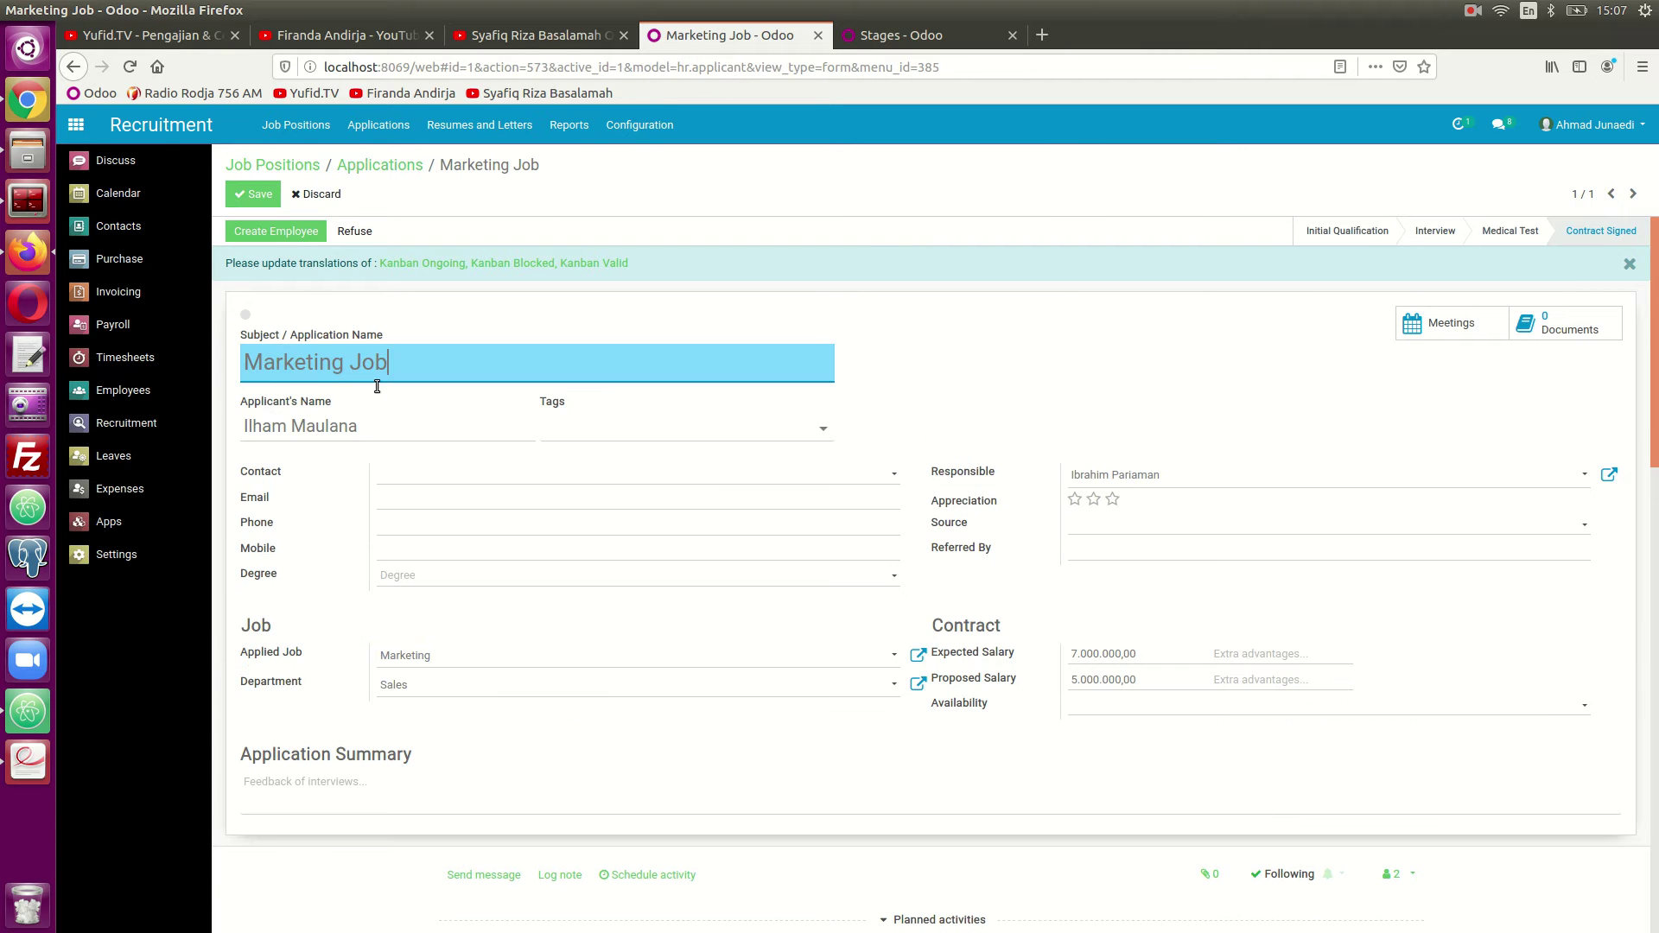
{"action": "left_click", "coordinate": [414, 503]}
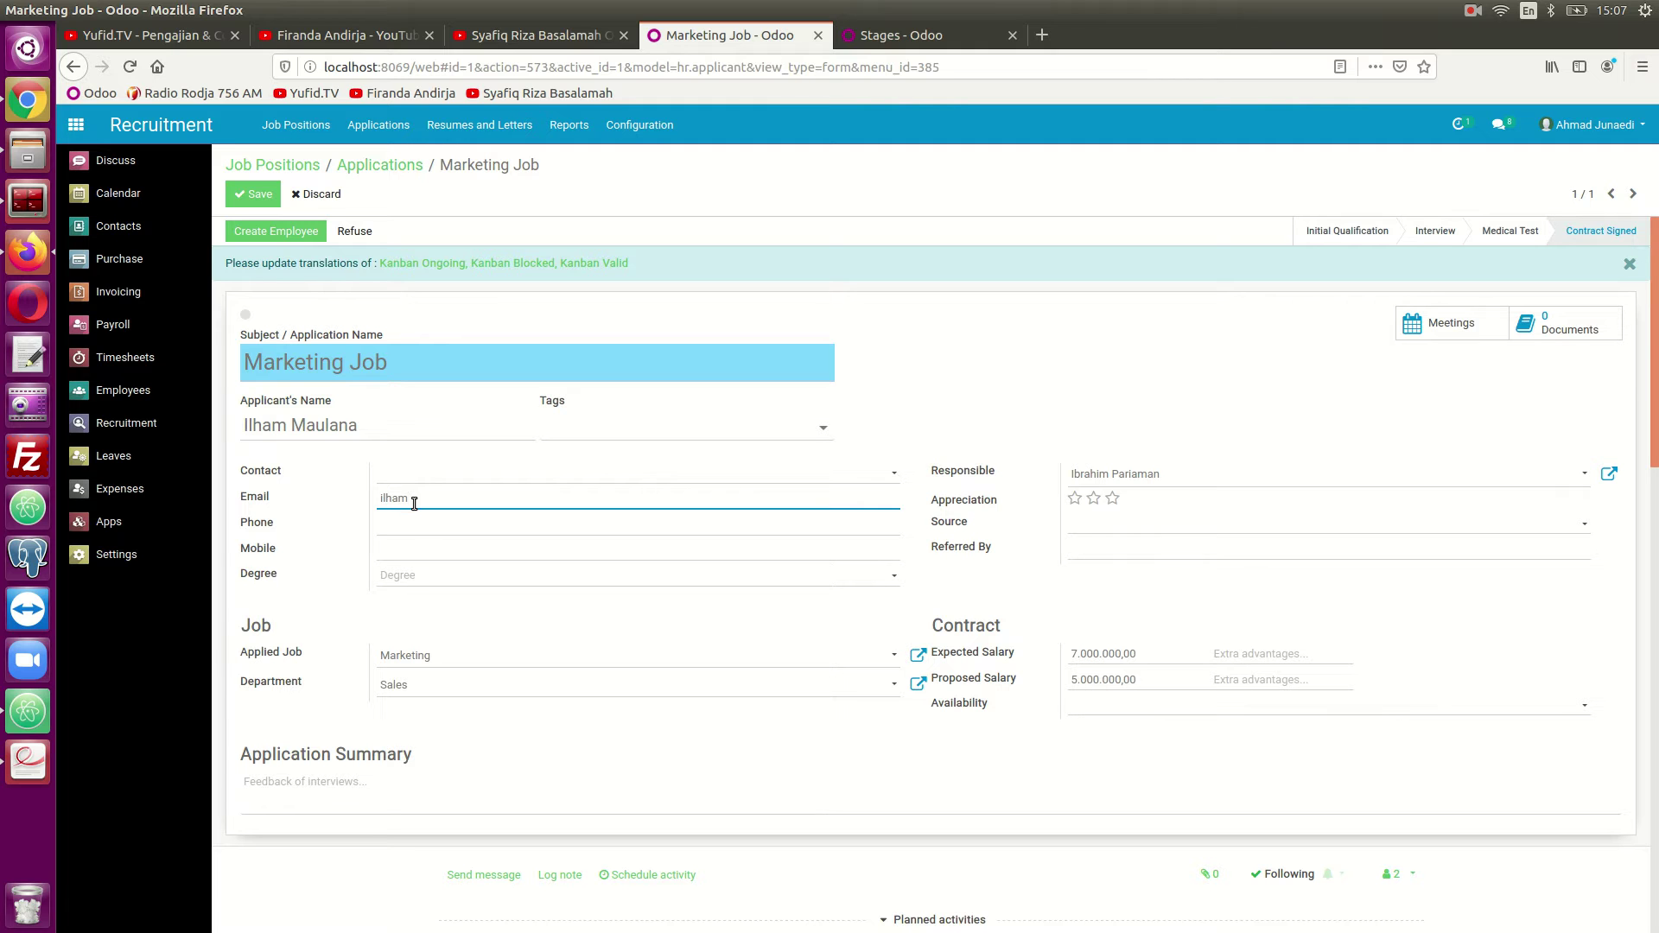
{"action": "key", "text": "Tab"}
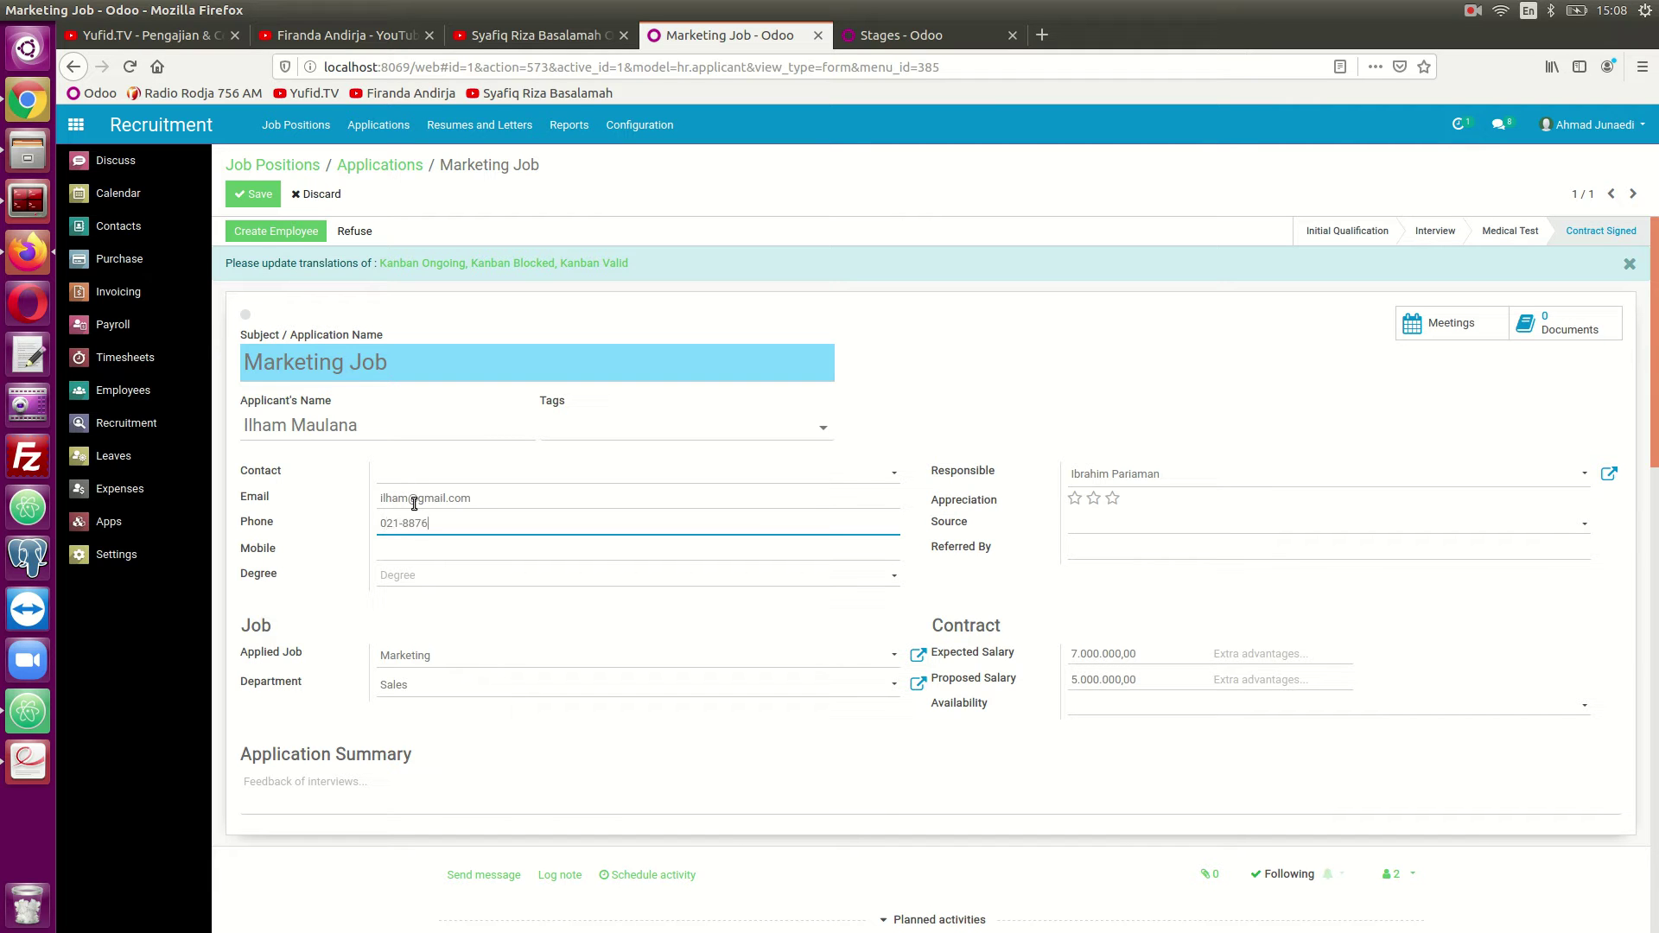
{"action": "left_click", "coordinate": [434, 548]}
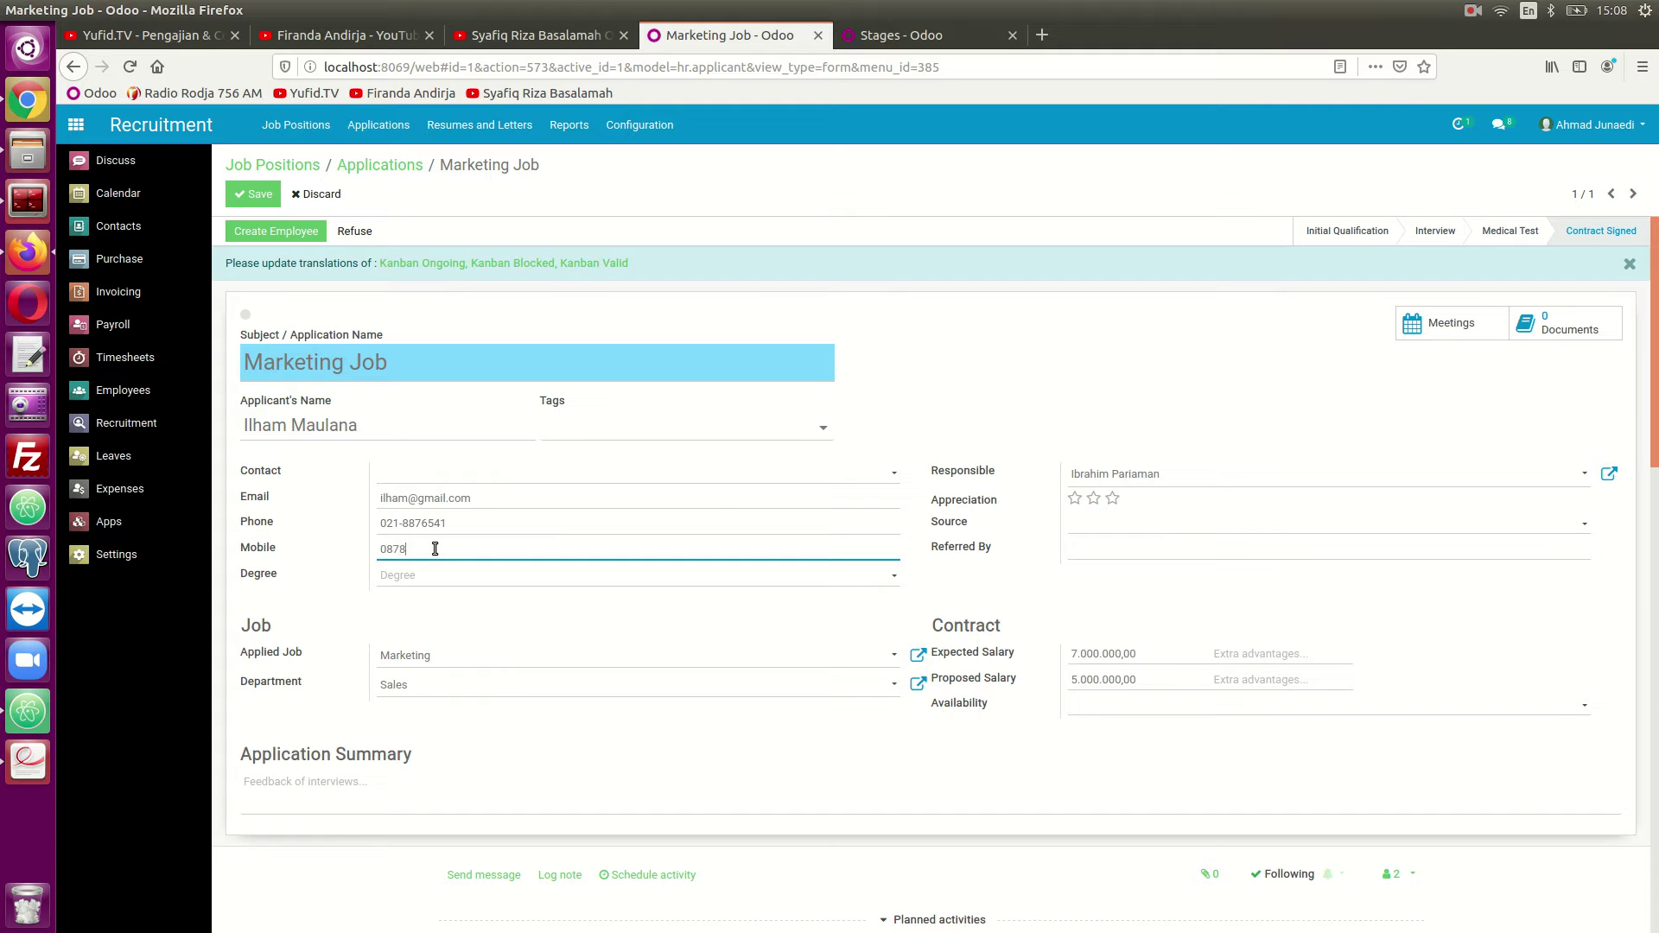
{"action": "left_click", "coordinate": [470, 577]}
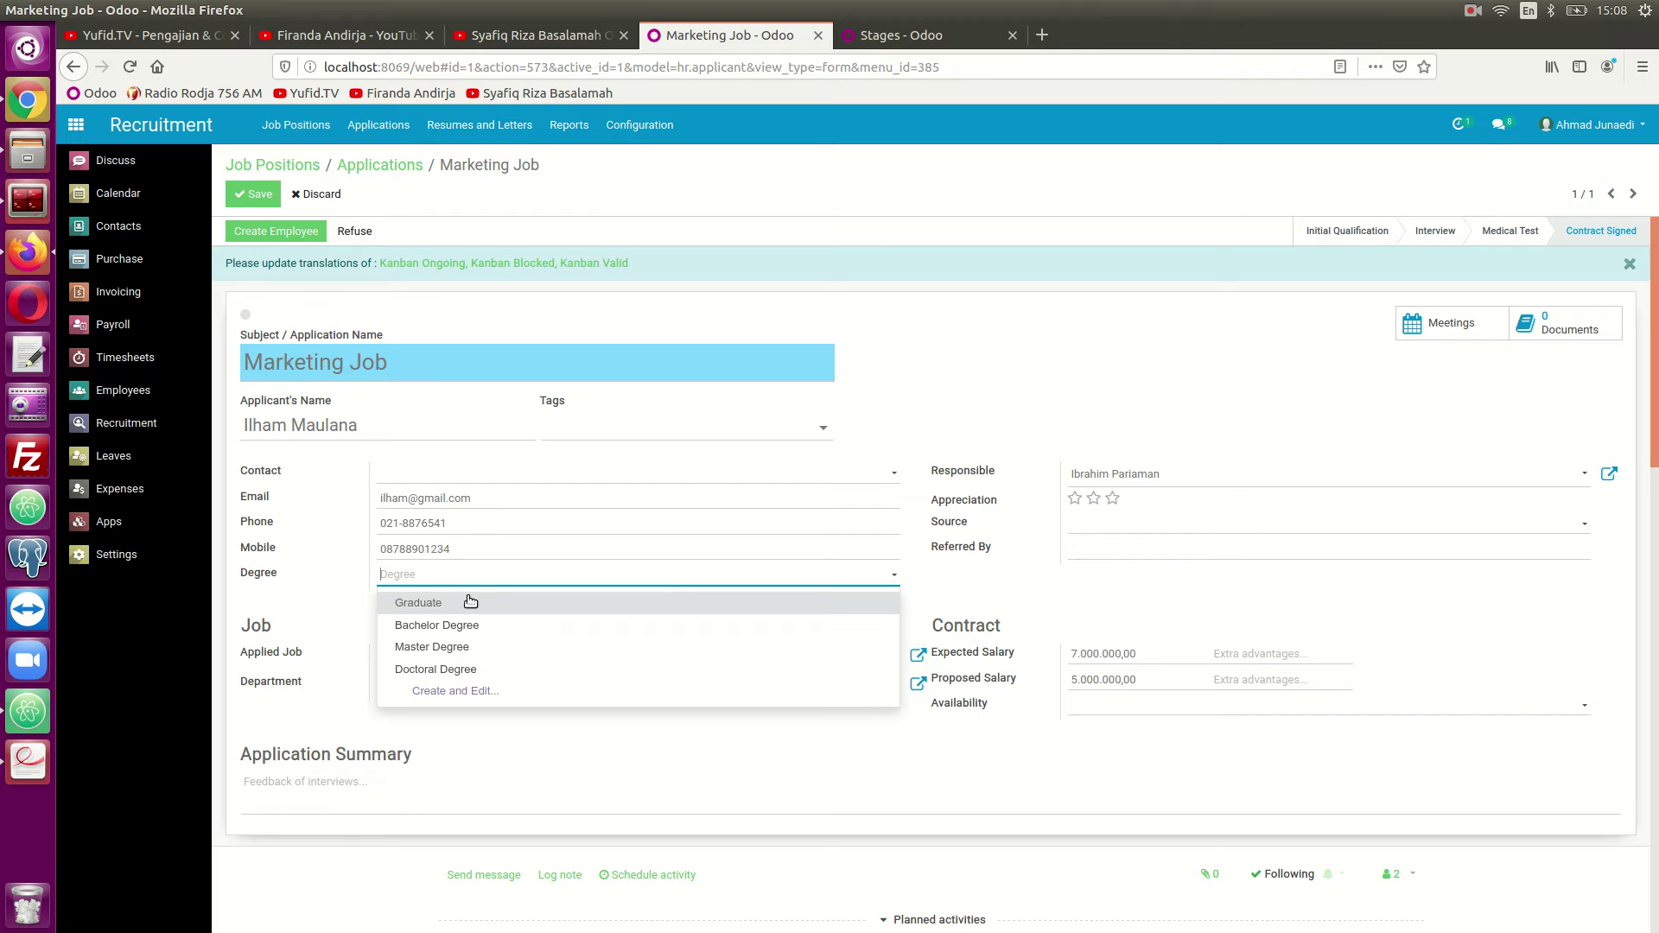
{"action": "left_click", "coordinate": [458, 625]}
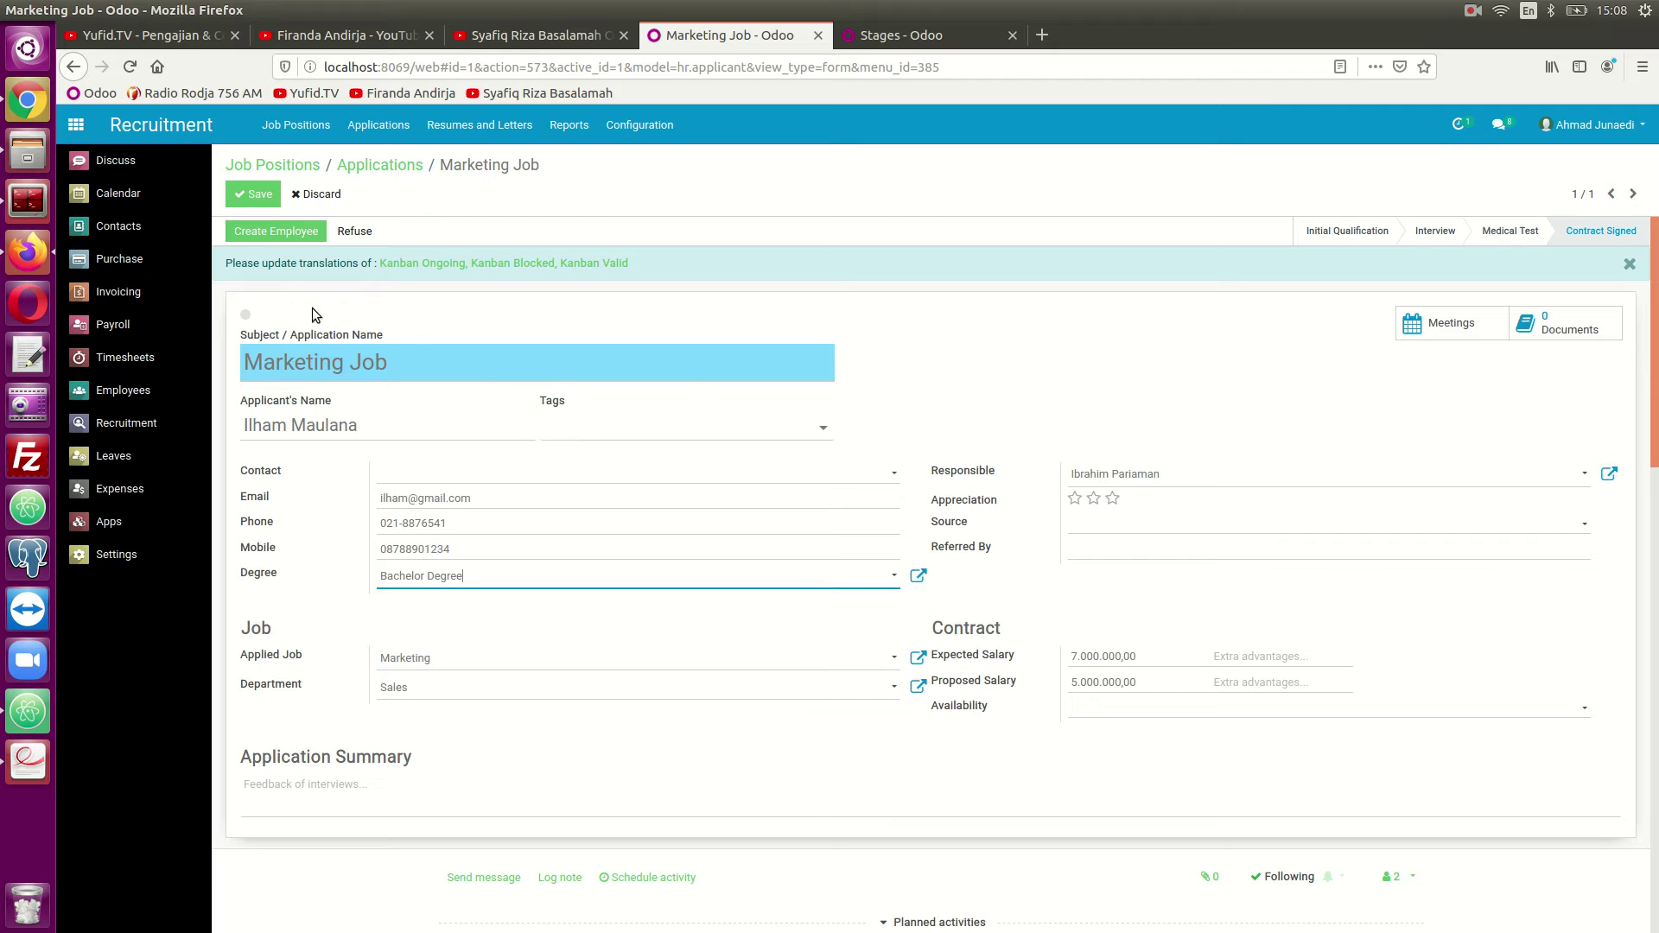
{"action": "left_click", "coordinate": [254, 194]}
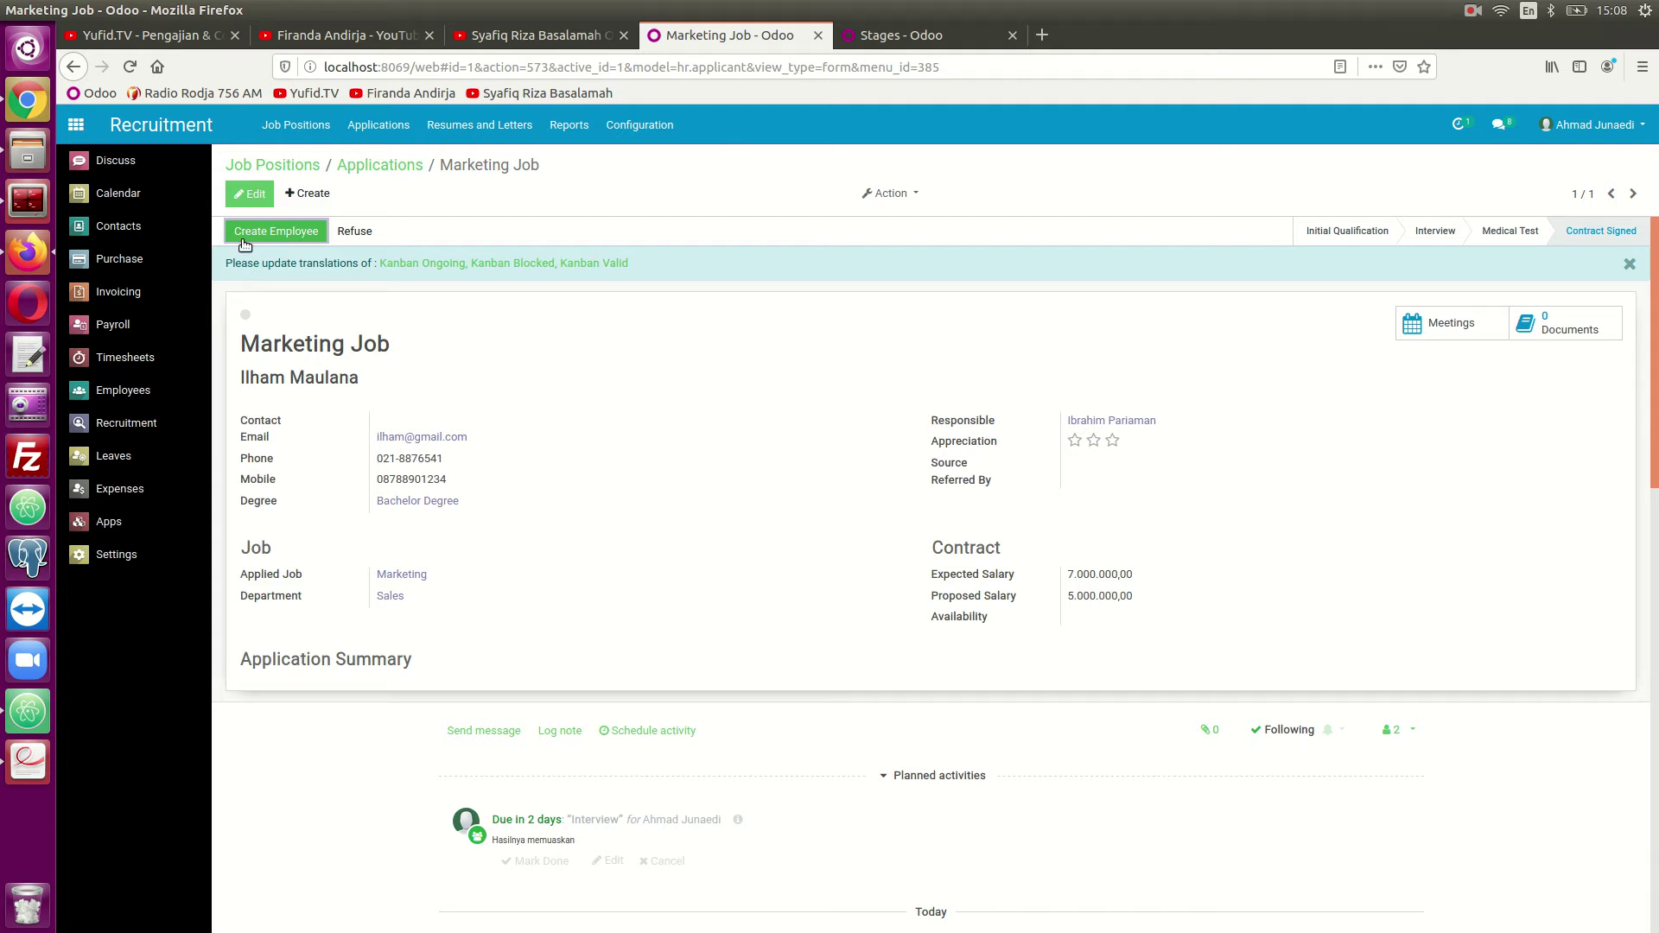
Check the current Employees list, then create an employee record from the applicant.
{"action": "left_click", "coordinate": [874, 42]}
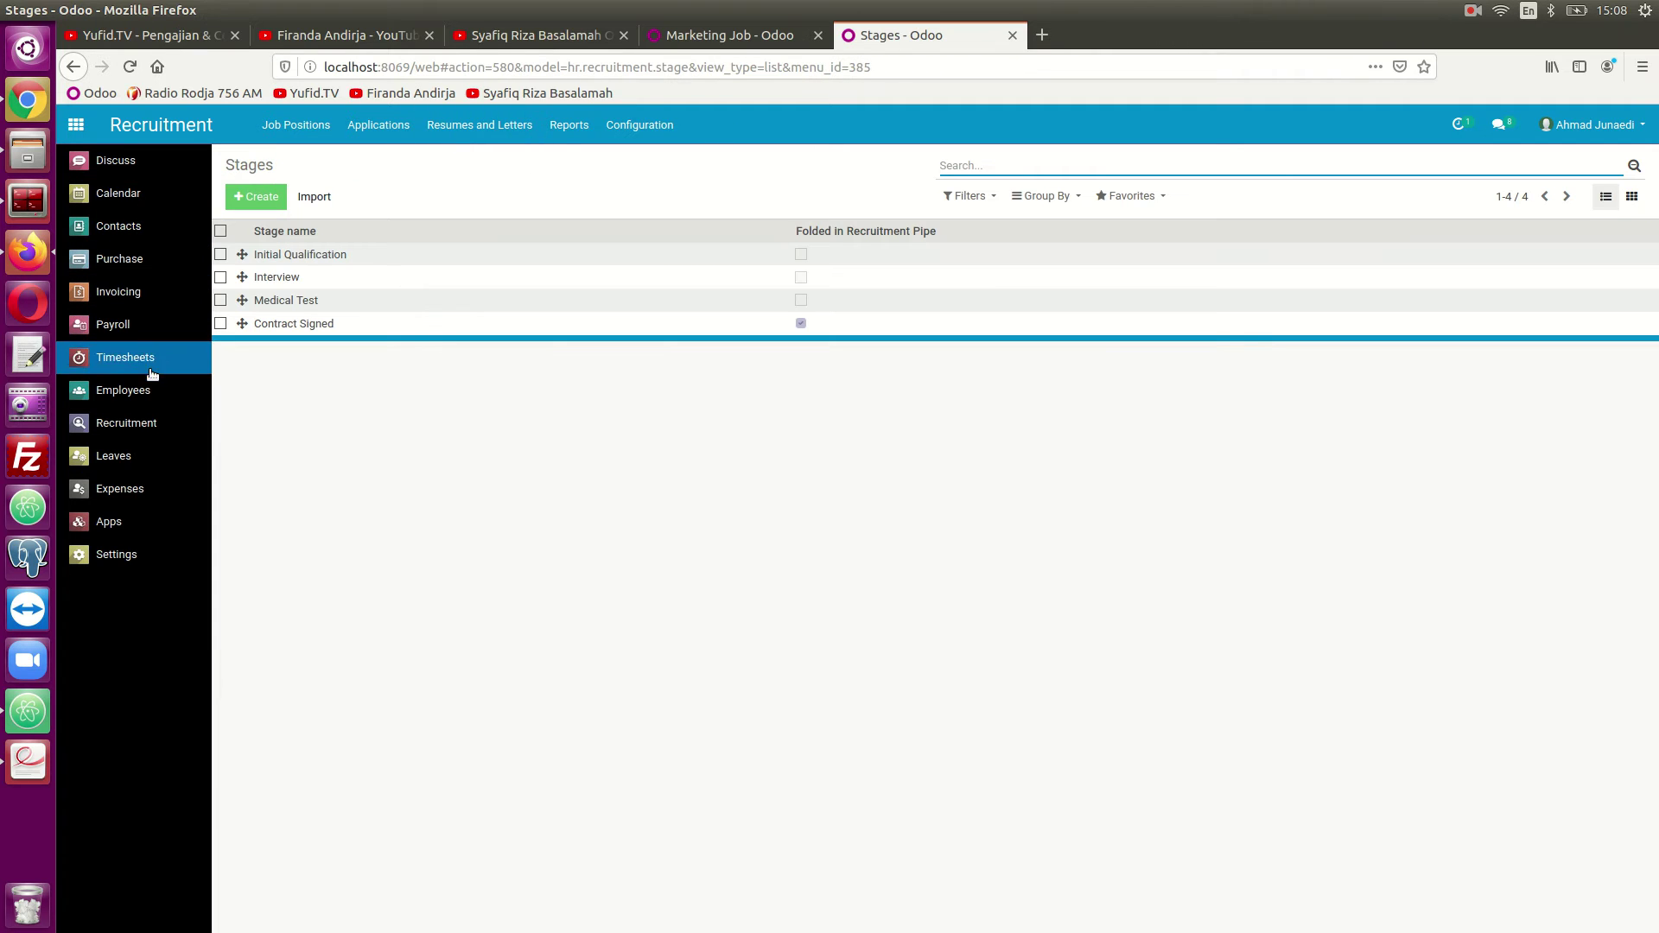
{"action": "left_click", "coordinate": [164, 390]}
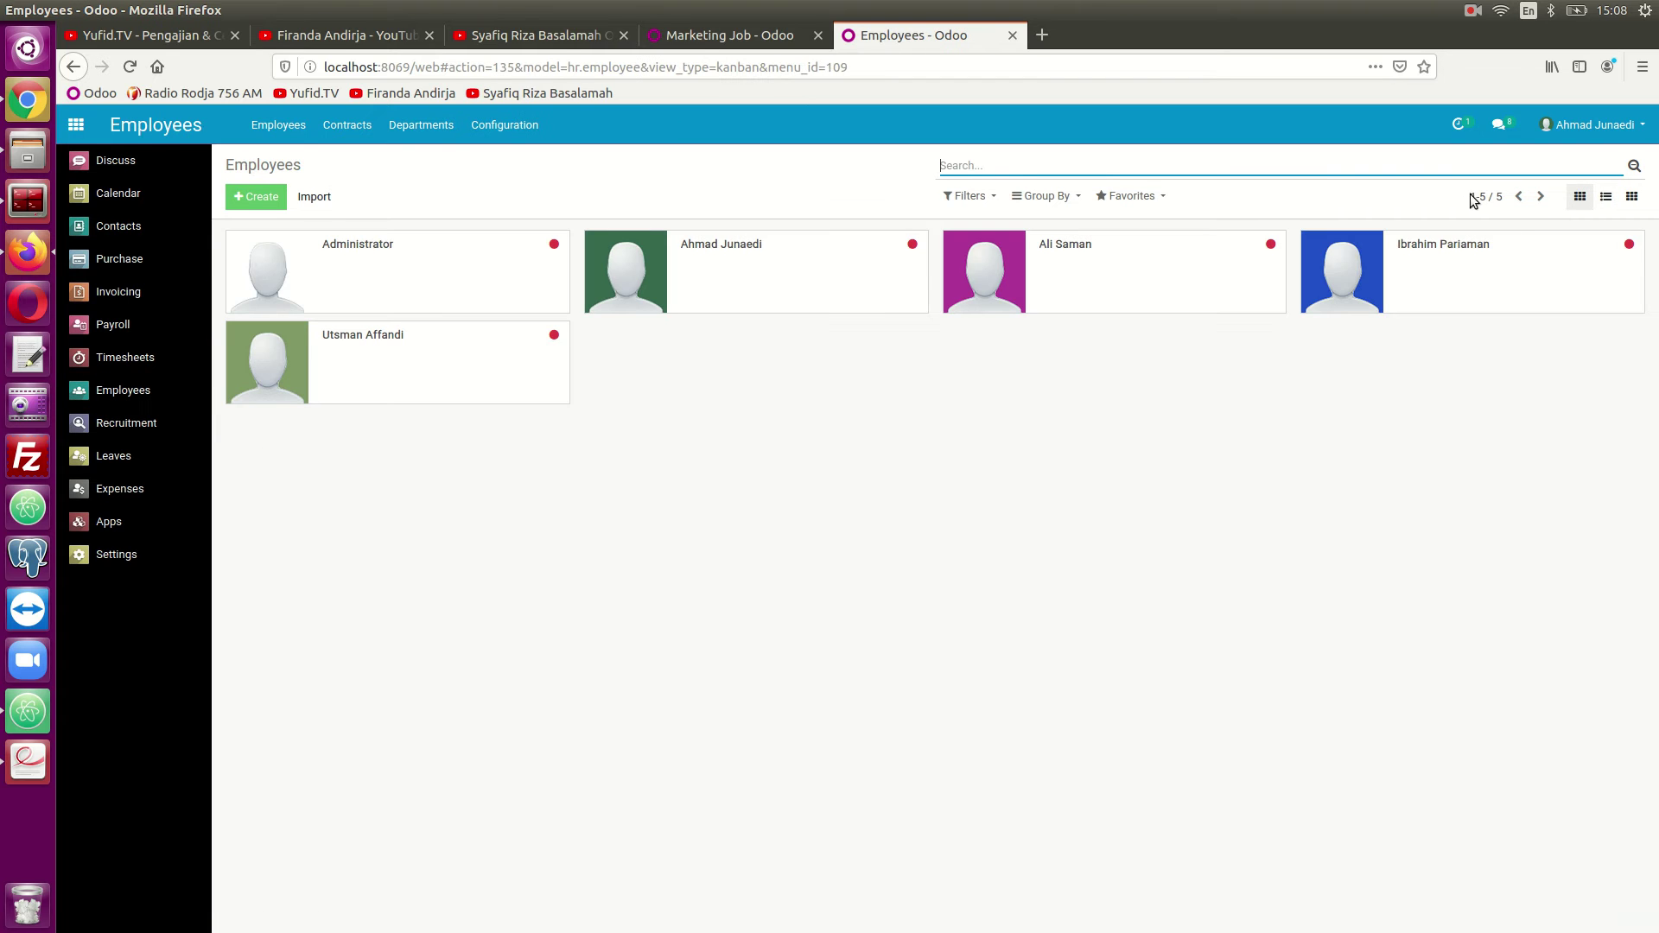
{"action": "left_click", "coordinate": [721, 35]}
{"action": "left_click", "coordinate": [297, 231]}
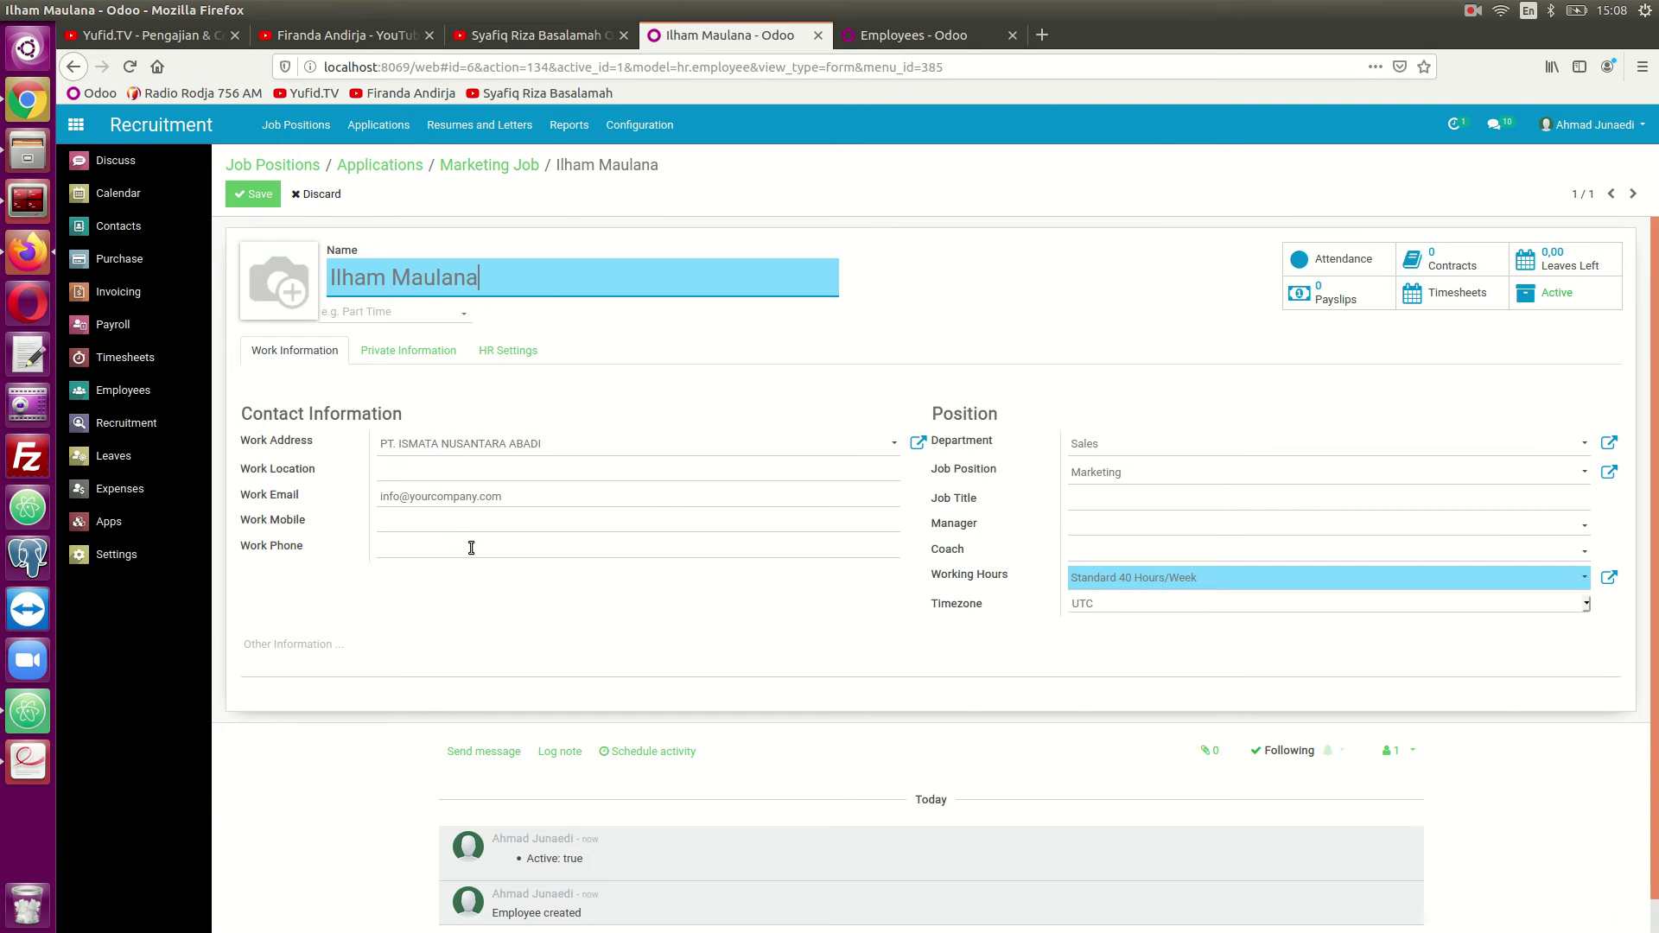
Review the new employee's Private Information and HR Settings, then save them in Sales, Marketing position.
{"action": "left_click", "coordinate": [433, 353]}
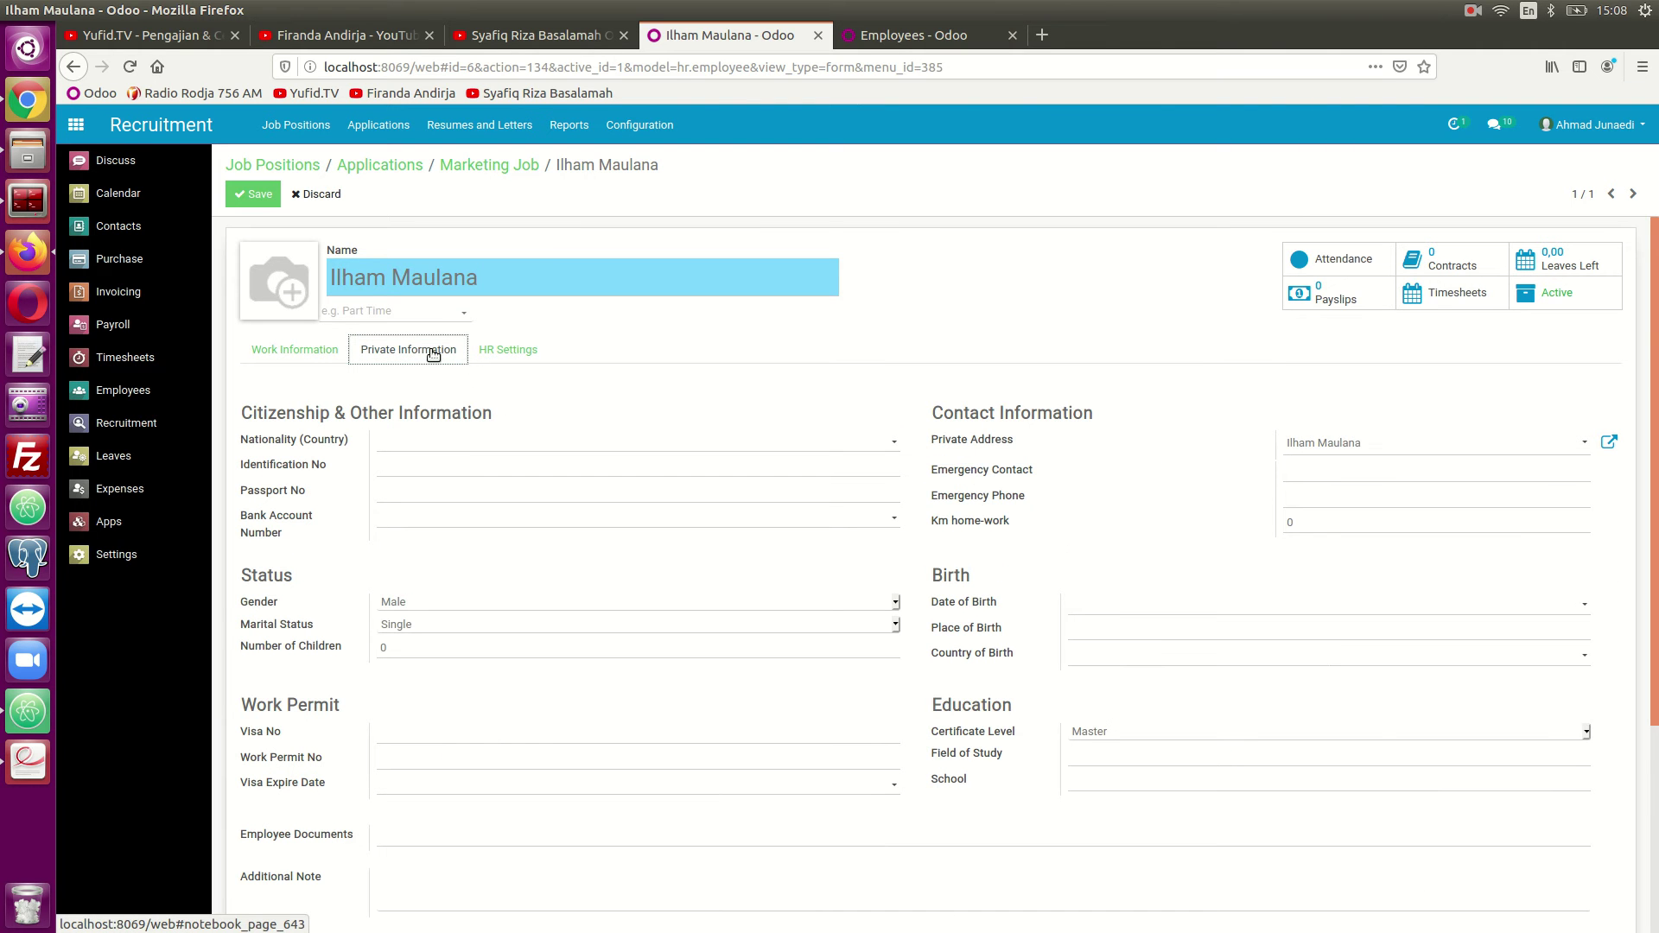
{"action": "scroll", "coordinate": [476, 458], "scroll_direction": "down", "scroll_amount": 3}
{"action": "scroll", "coordinate": [475, 458], "scroll_direction": "up", "scroll_amount": 3}
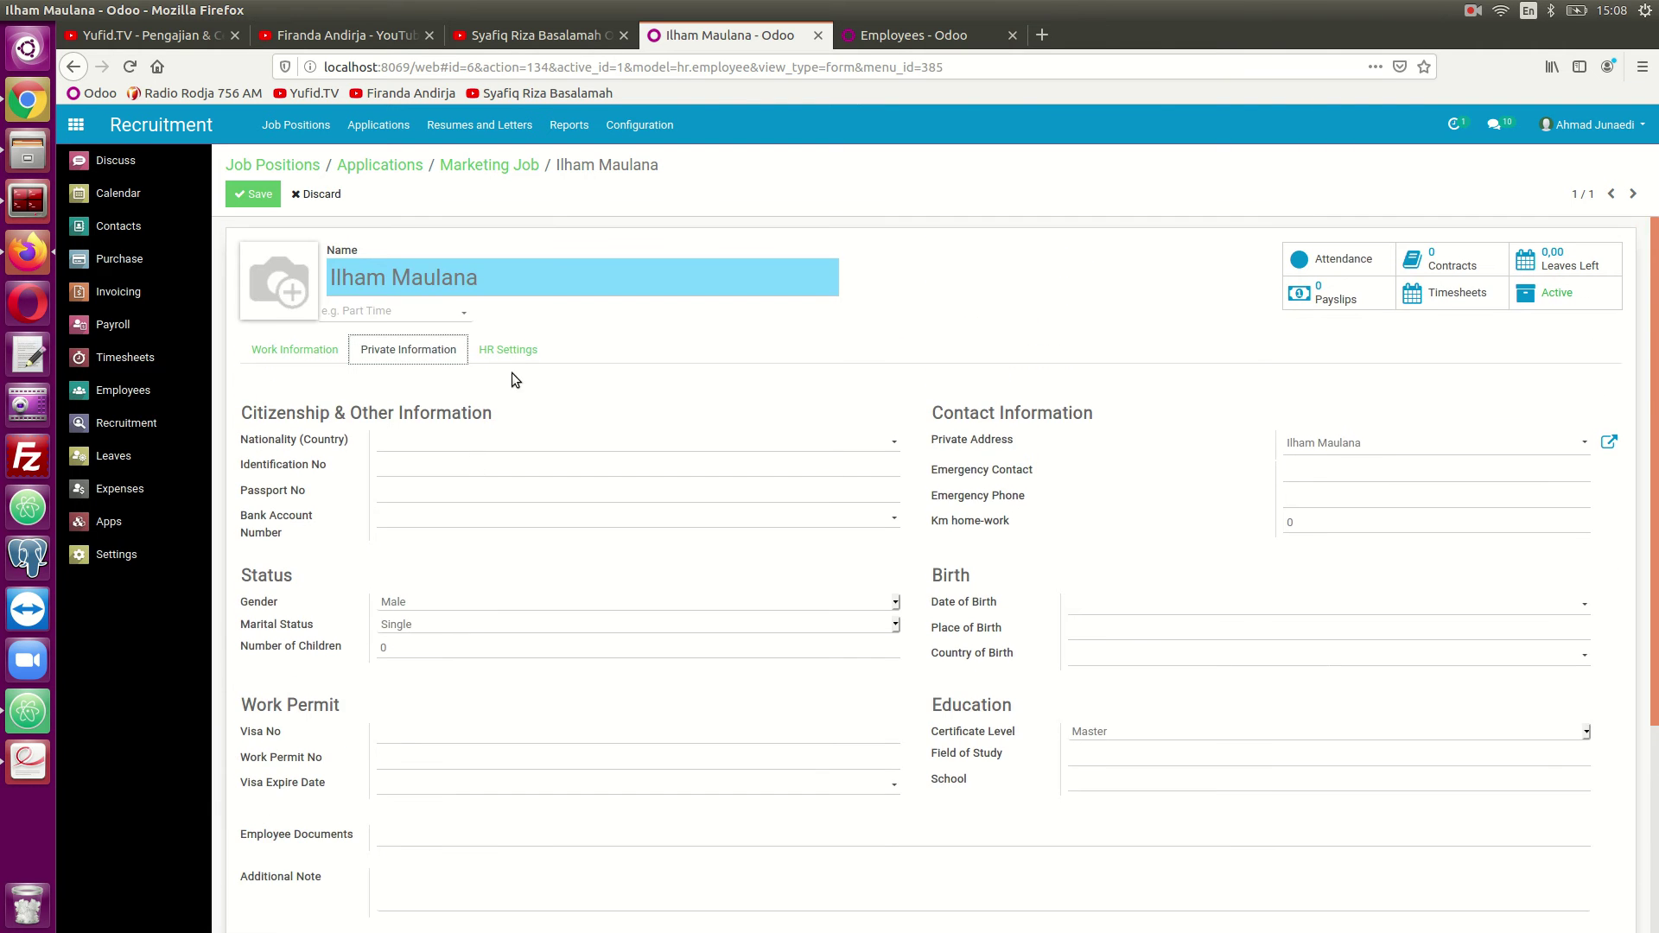
{"action": "left_click", "coordinate": [514, 358]}
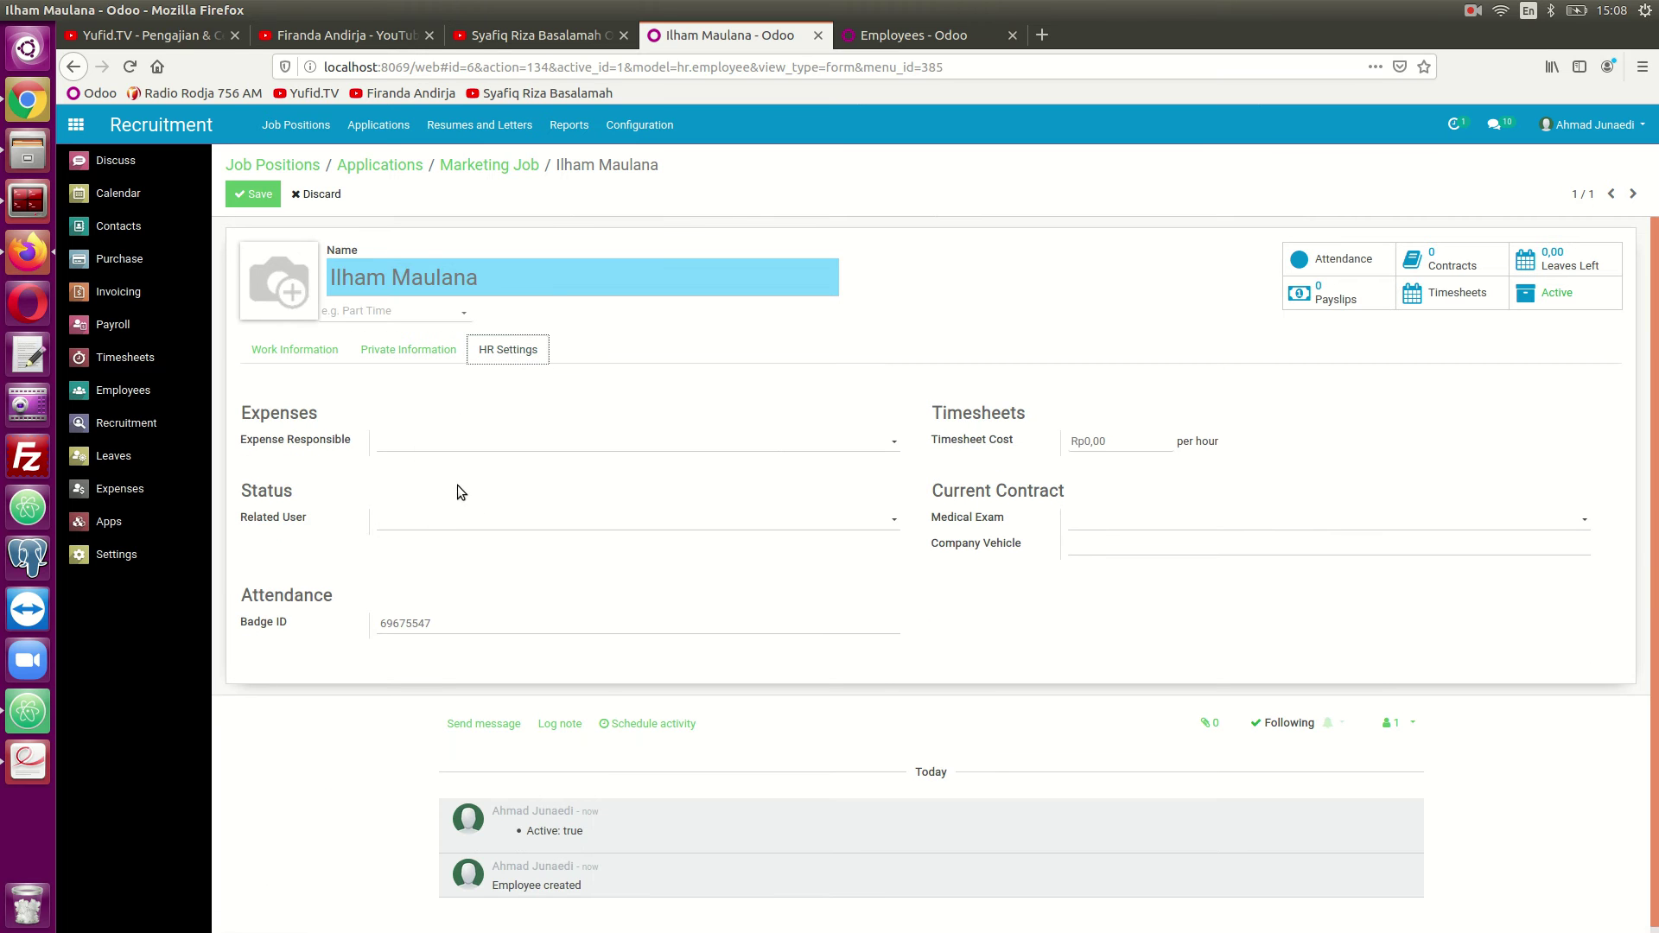
{"action": "left_click", "coordinate": [408, 350]}
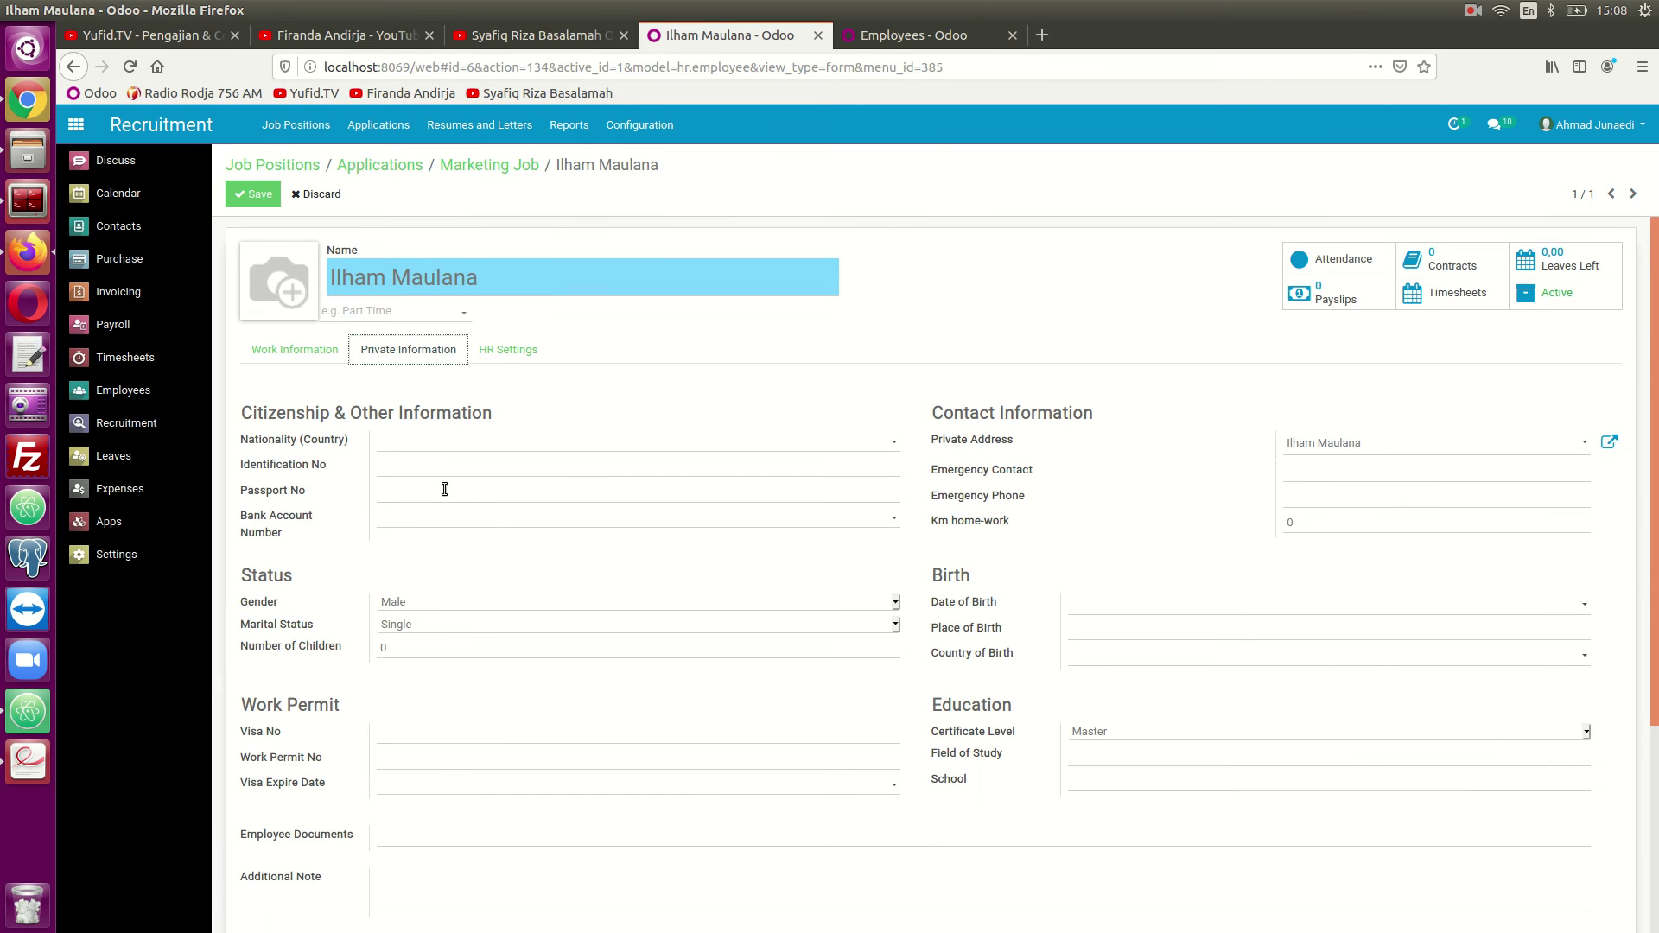
{"action": "left_click", "coordinate": [314, 352]}
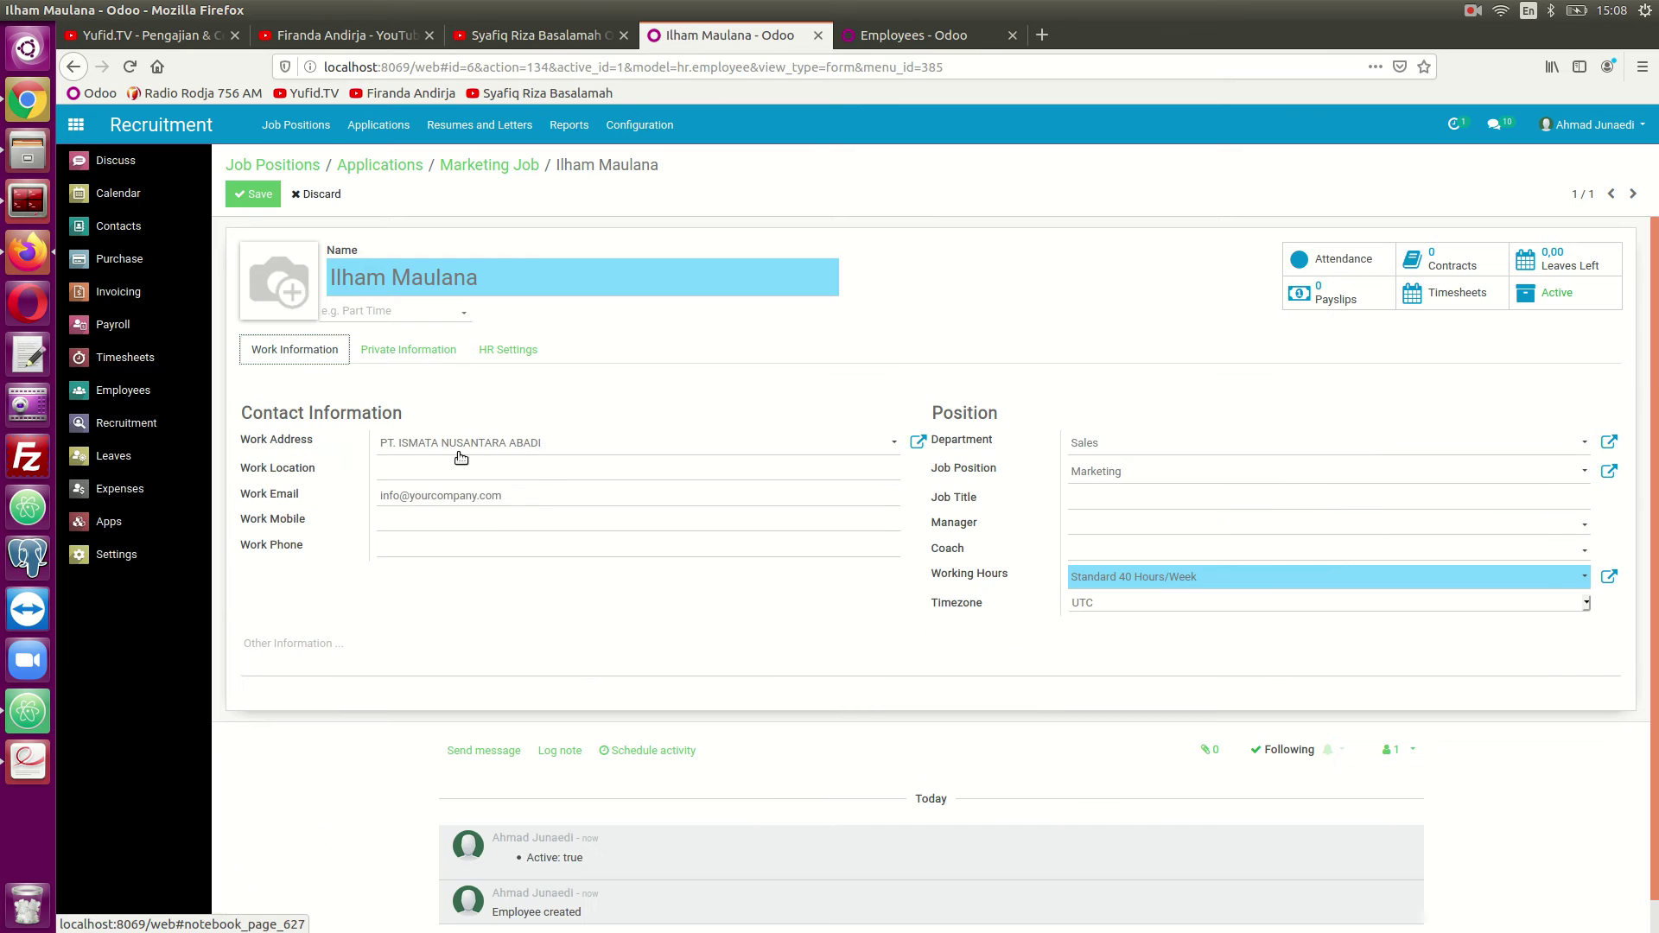
{"action": "left_click", "coordinate": [253, 198]}
Reload the Employees kanban to confirm it now lists six employees.
{"action": "left_click", "coordinate": [890, 36]}
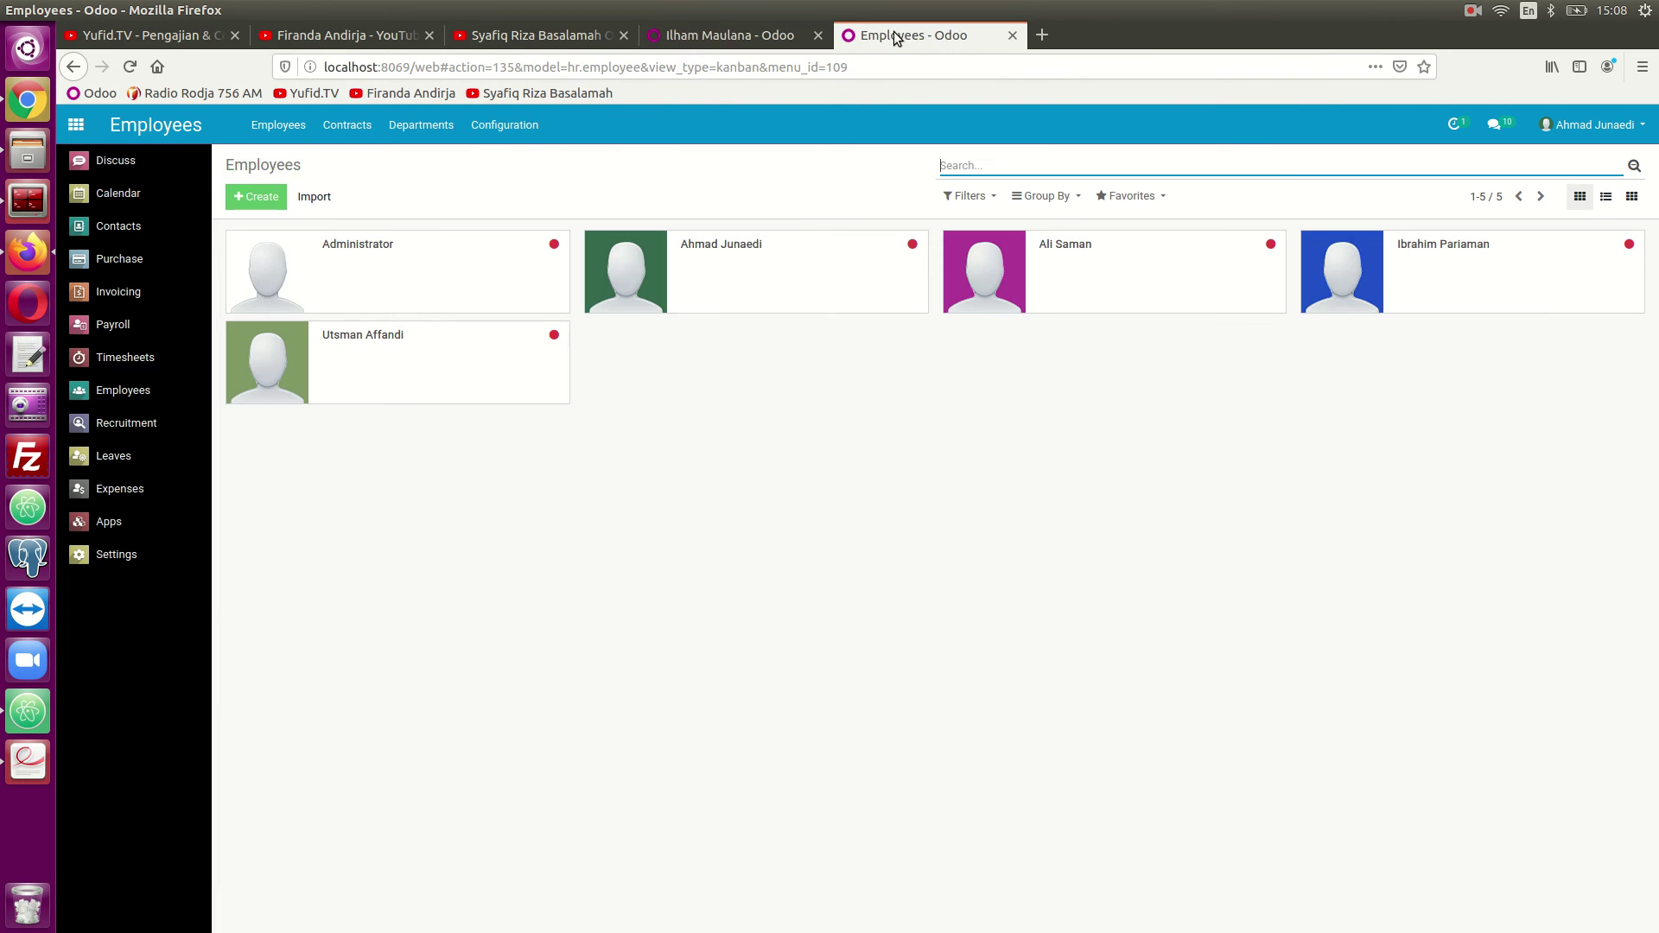
{"action": "left_click", "coordinate": [131, 68]}
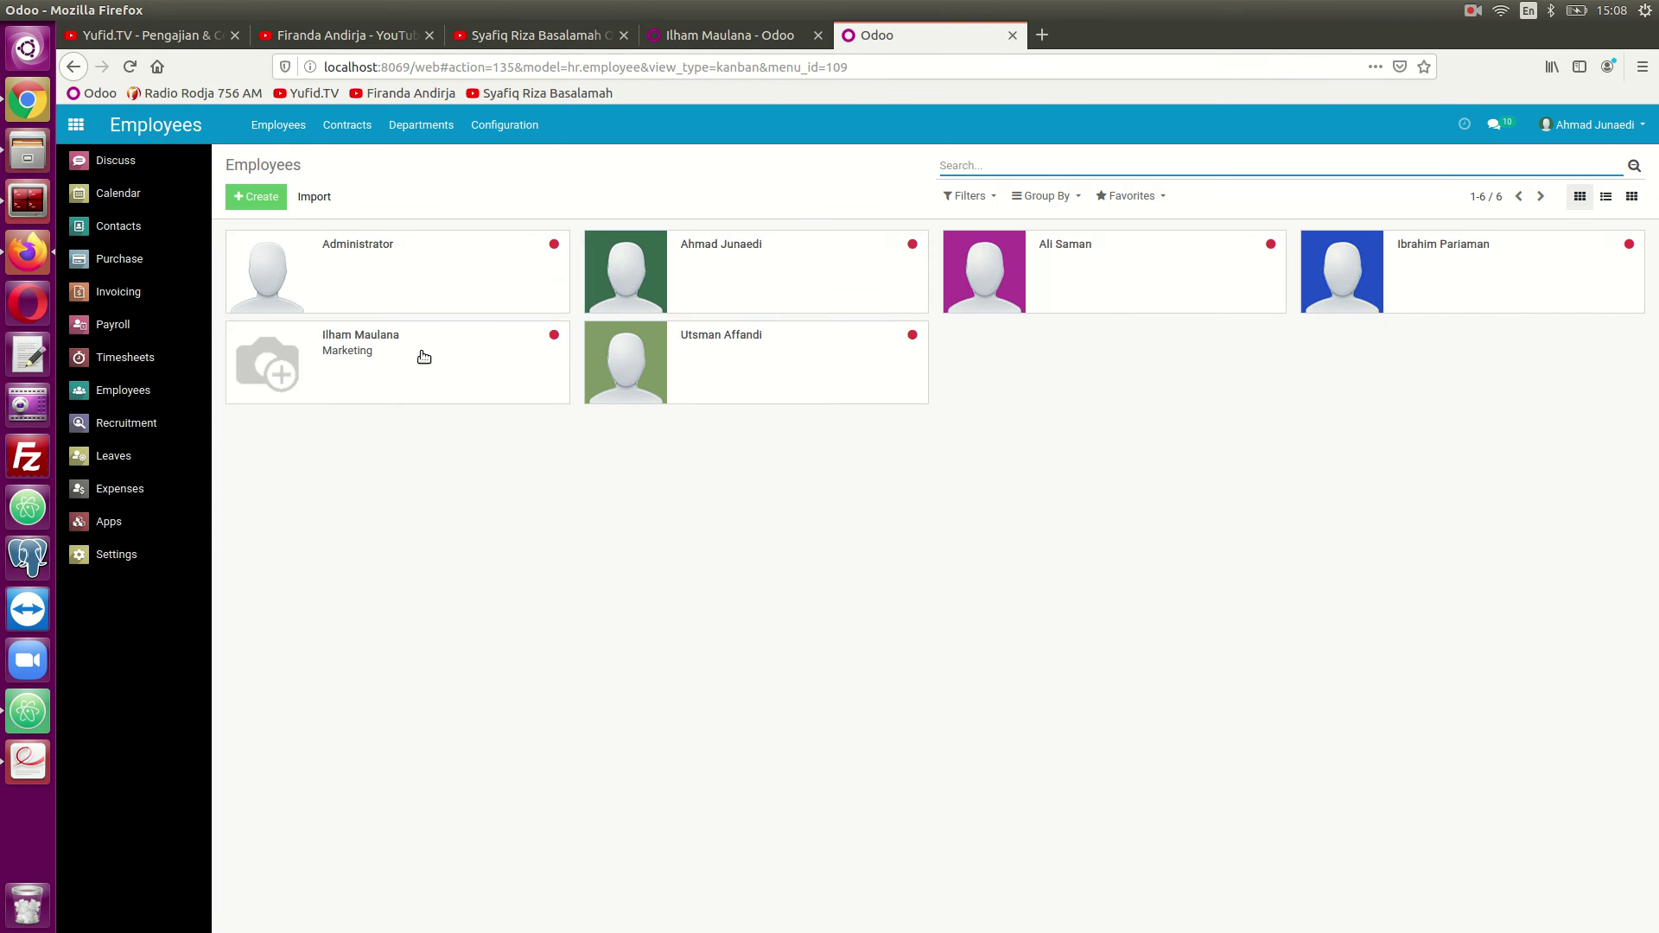
{"action": "left_click", "coordinate": [673, 39]}
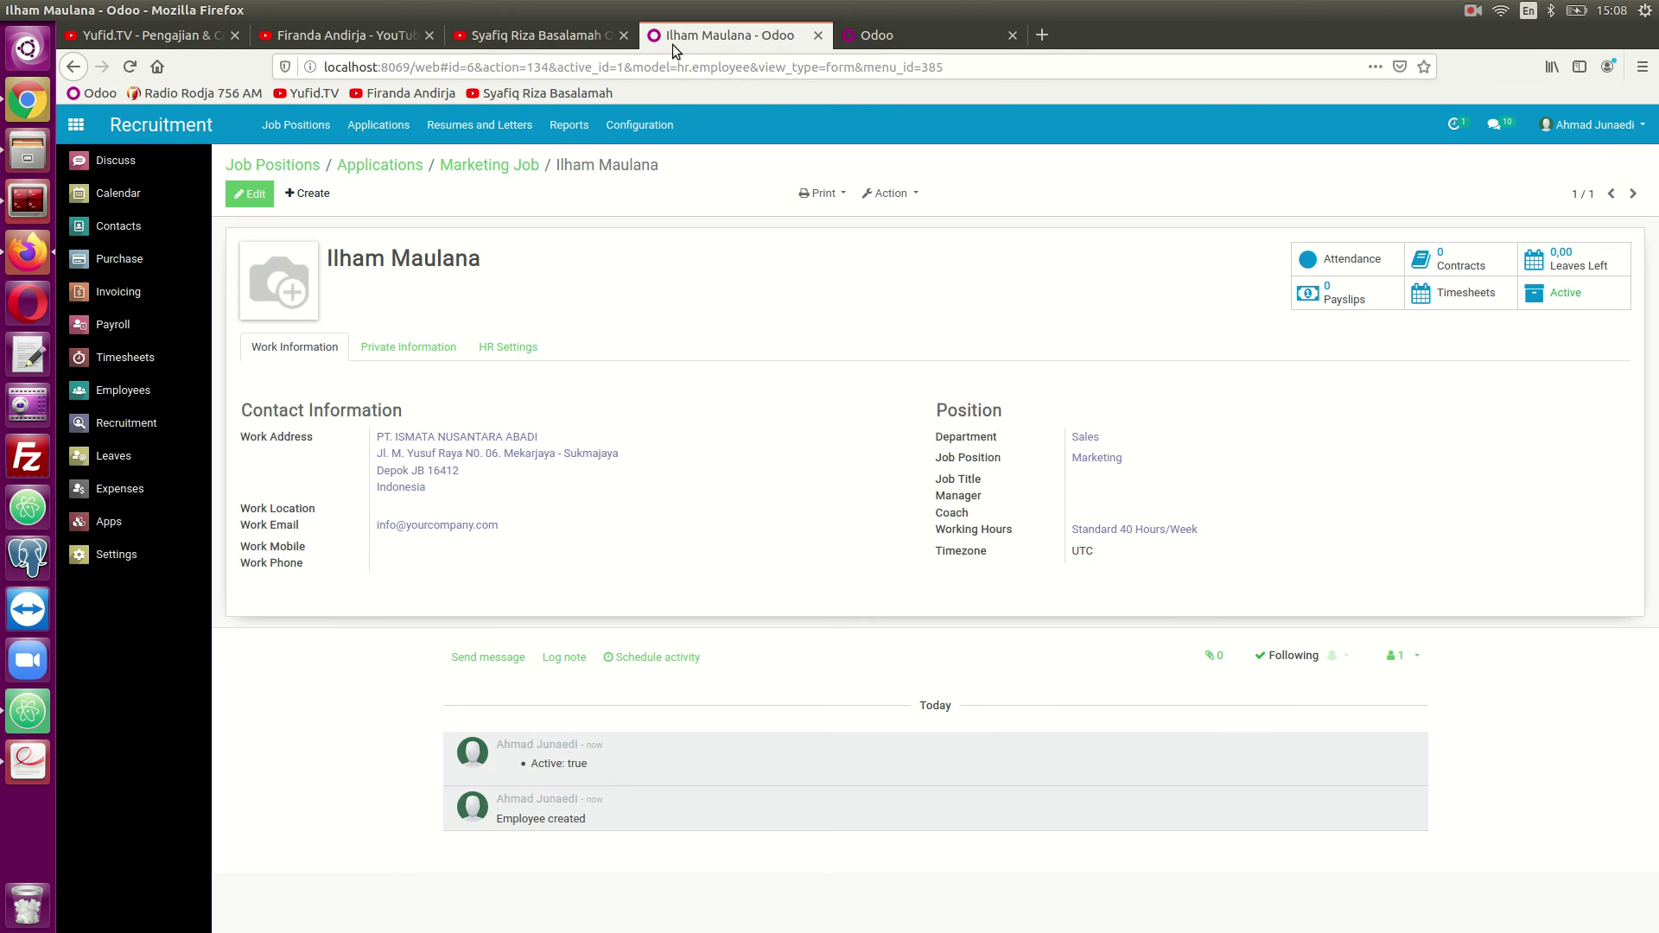
Back on the Marketing pipeline, fold the one-applicant Contract Signed stage from its gear menu.
{"action": "left_click", "coordinate": [371, 166]}
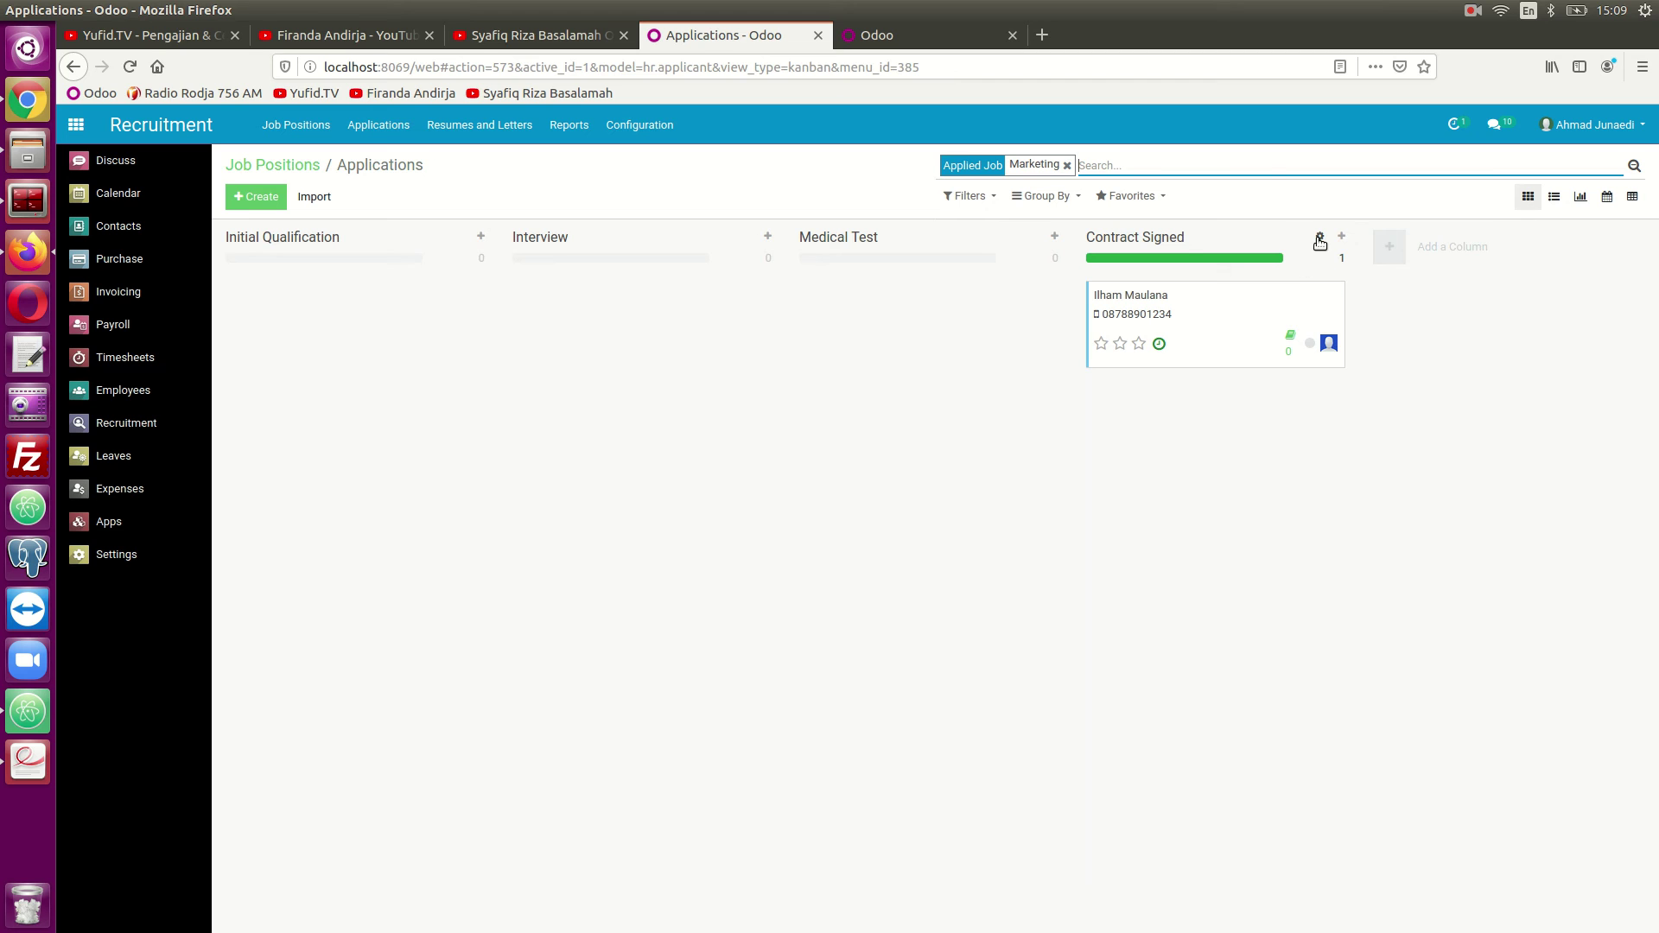
{"action": "left_click", "coordinate": [1321, 242]}
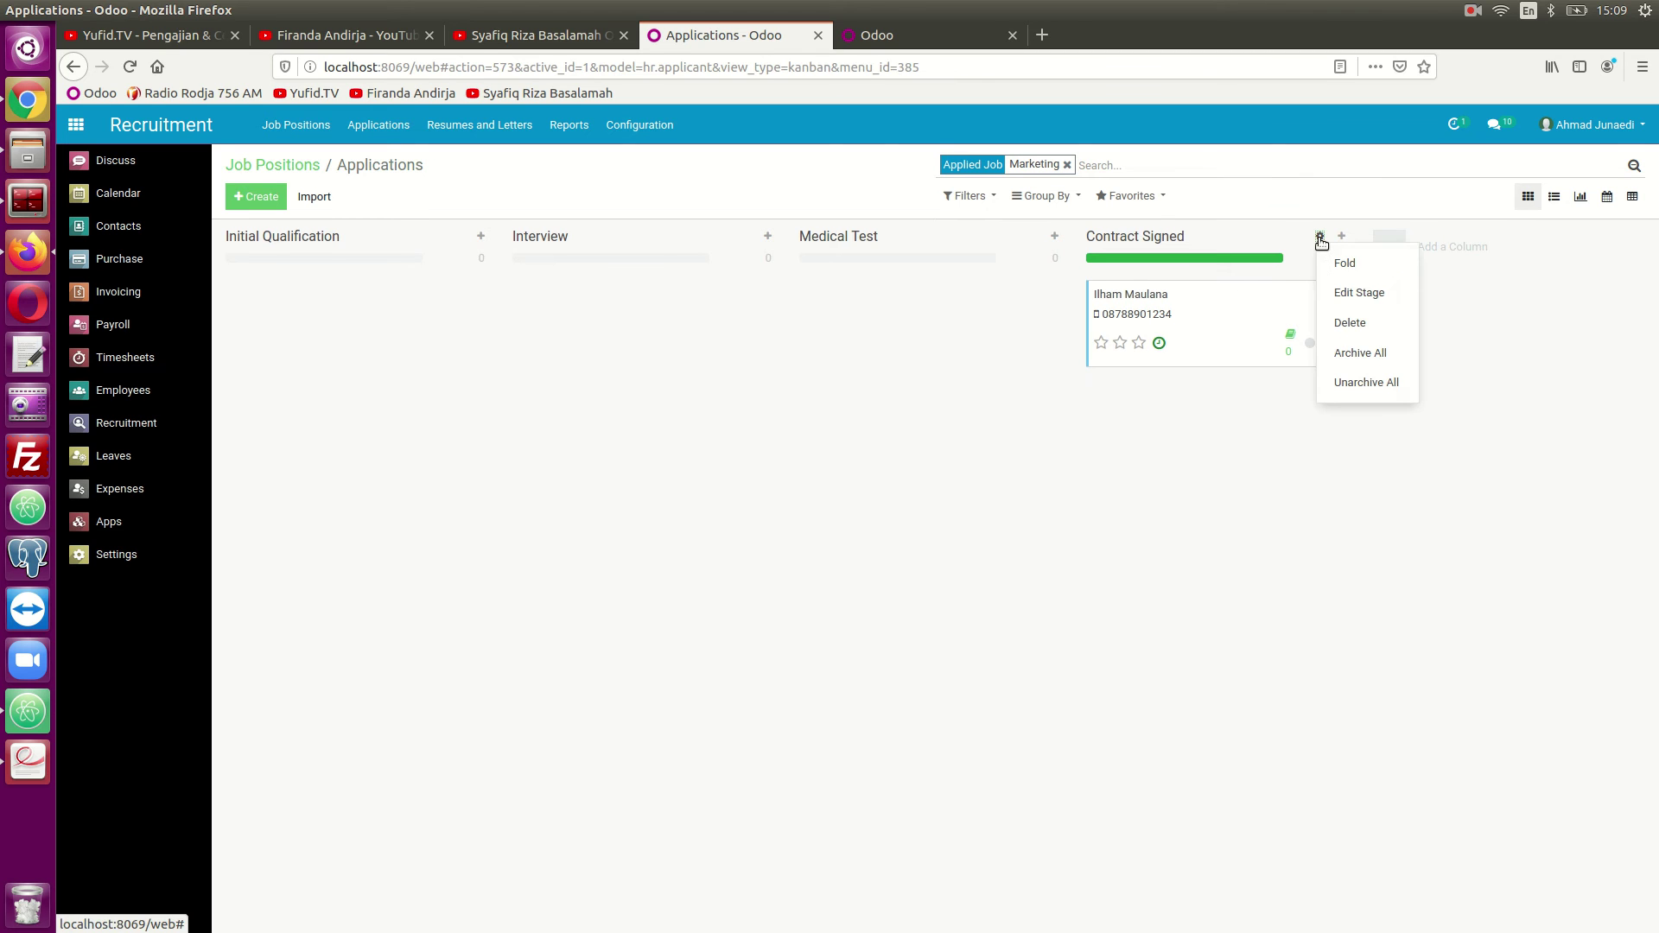
{"action": "left_click", "coordinate": [1336, 261]}
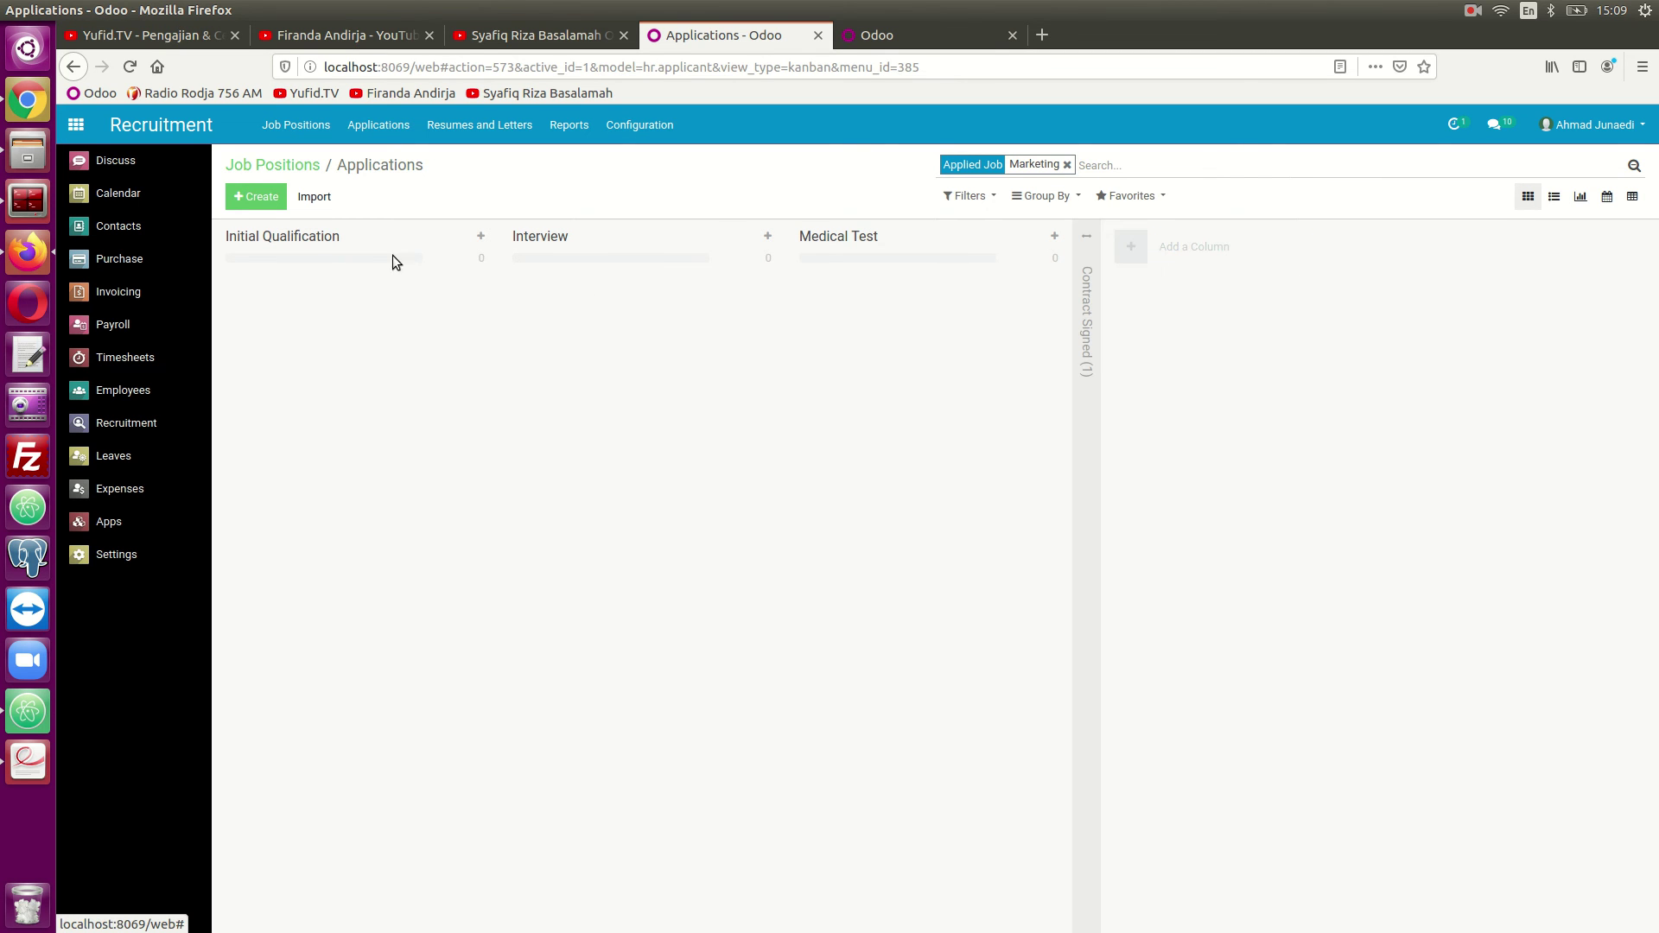